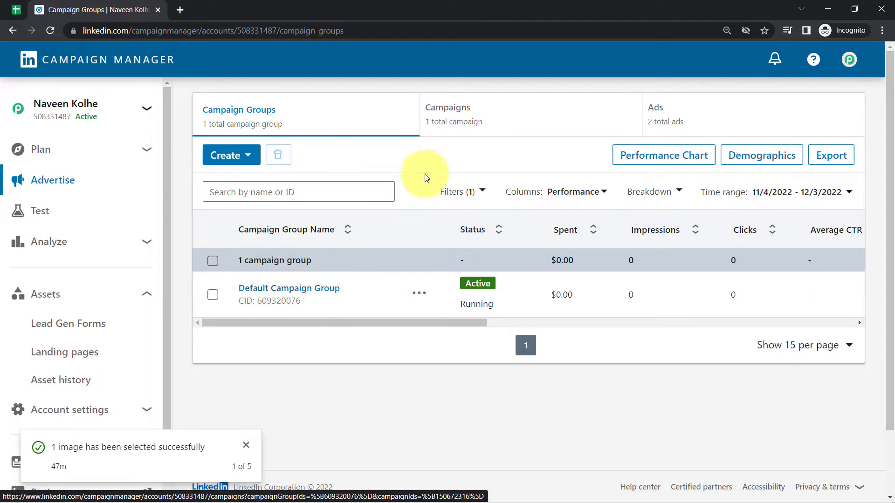
- Open the "Book your Travelling Package with us & get 20% OFF." ad from the account's ads and display its sign-up form
left_click(464, 119)
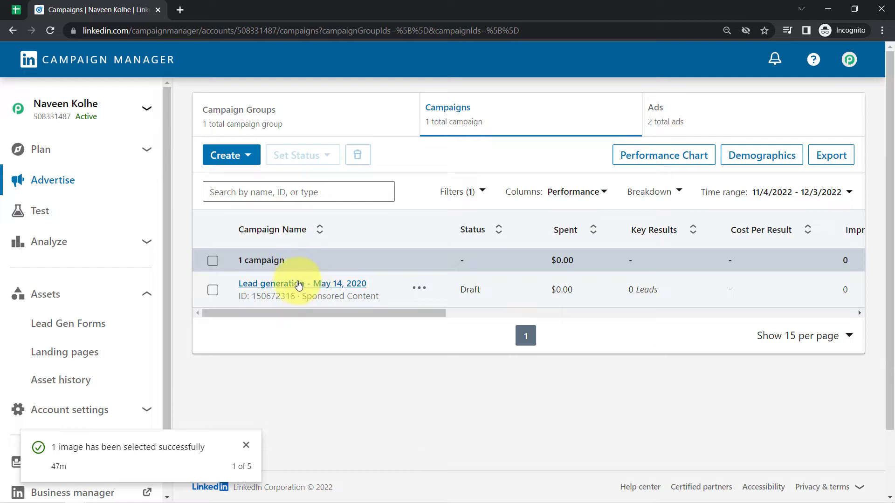
left_click(680, 123)
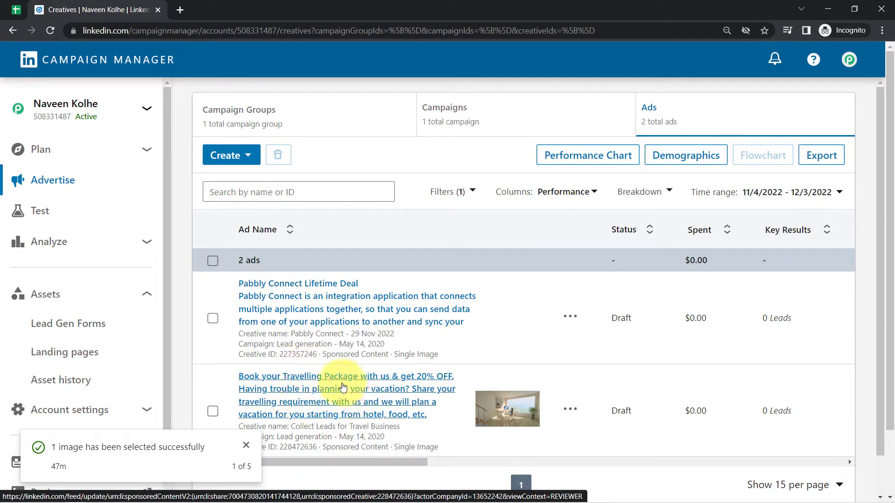
left_click(346, 408)
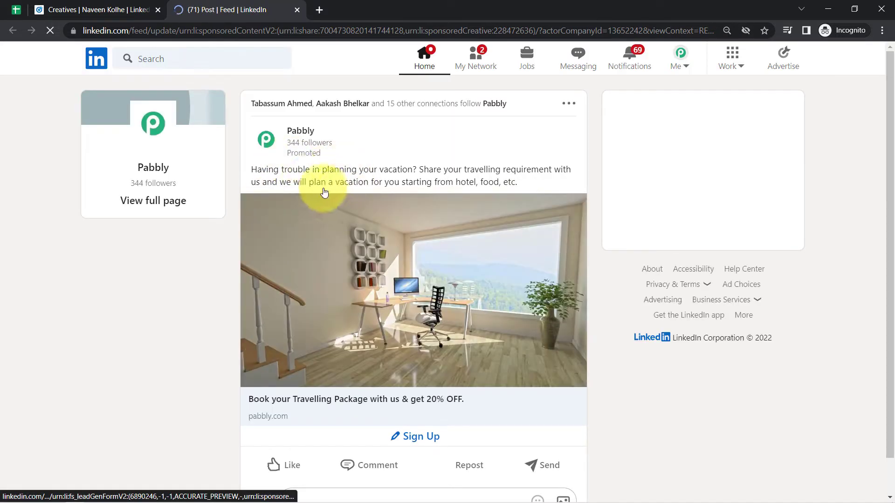
left_click_drag(258, 169, 465, 181)
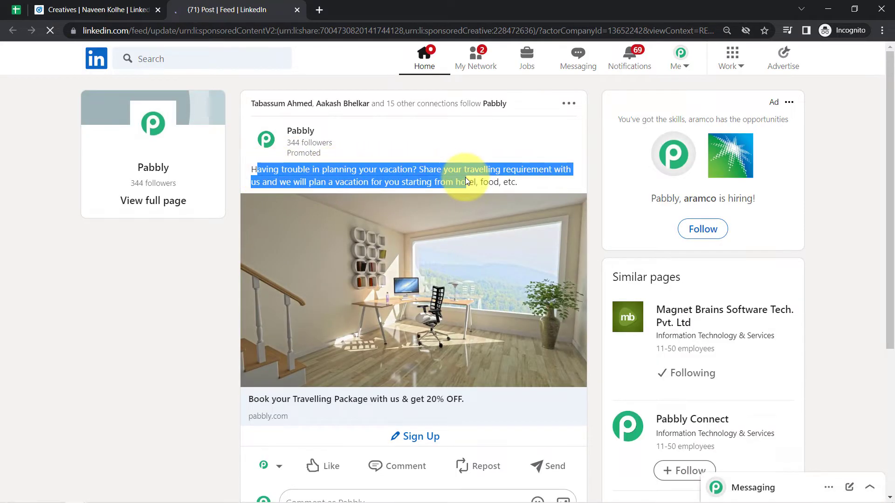
left_click_drag(893, 169, 891, 210)
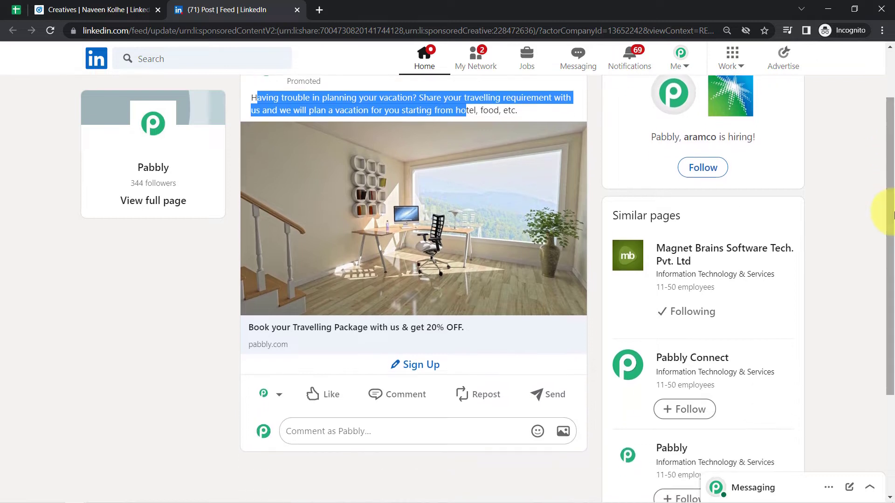
left_click(411, 372)
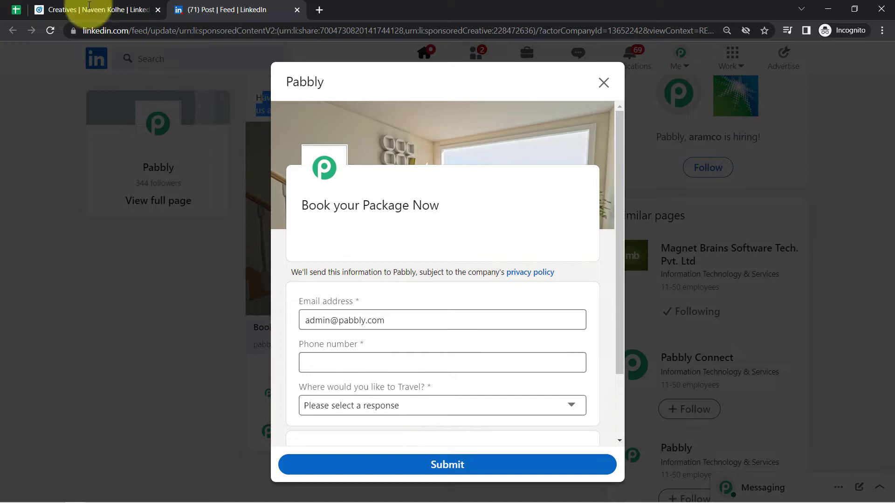
- Check the "Leads Collected via LinkedIn Ads" spreadsheet columns and return to the ad's sign-up form
left_click(16, 9)
left_click(280, 265)
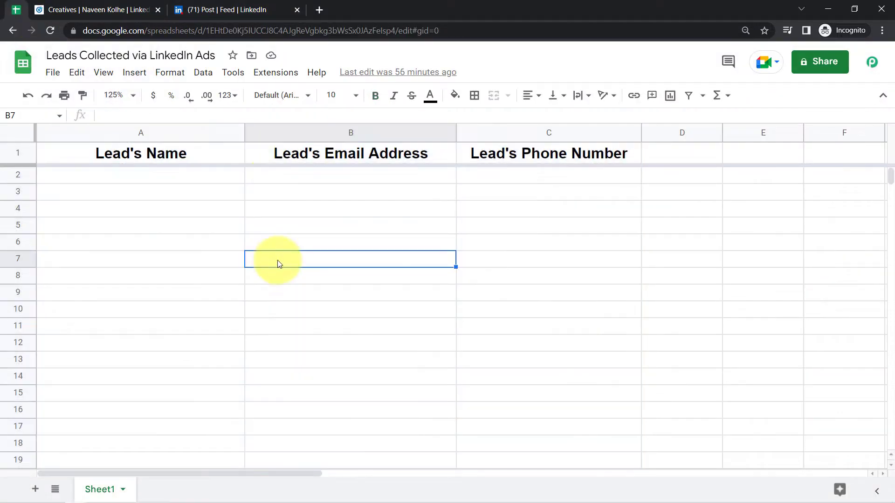
left_click(128, 9)
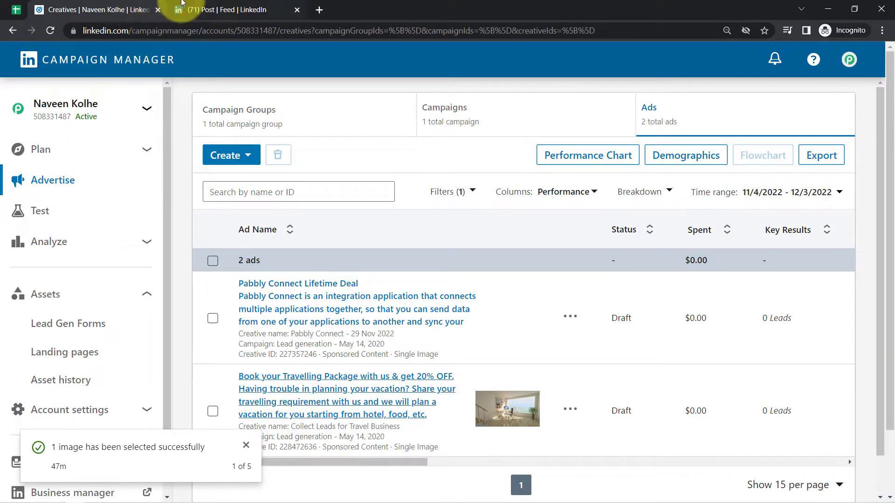
left_click(181, 10)
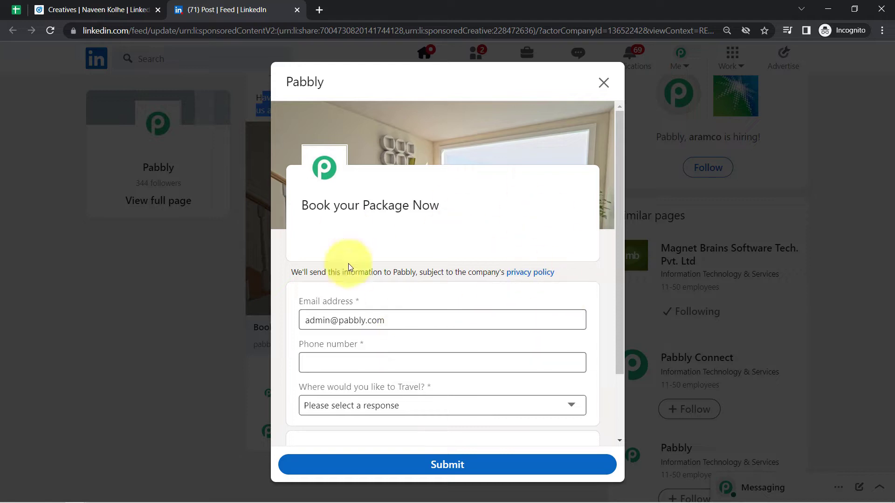
- Create a new lead gen form in Campaign Manager and name it "Tour & Travel Booking Form"
left_click(100, 10)
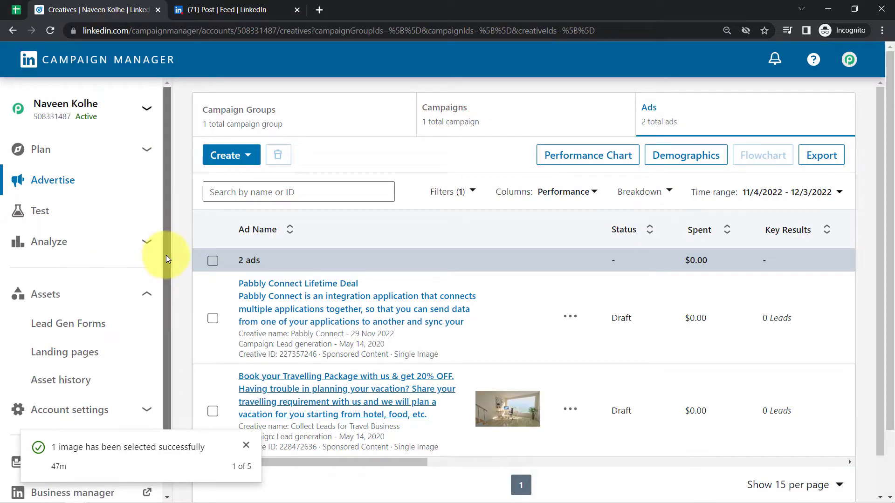
left_click_drag(166, 255, 164, 320)
left_click(56, 284)
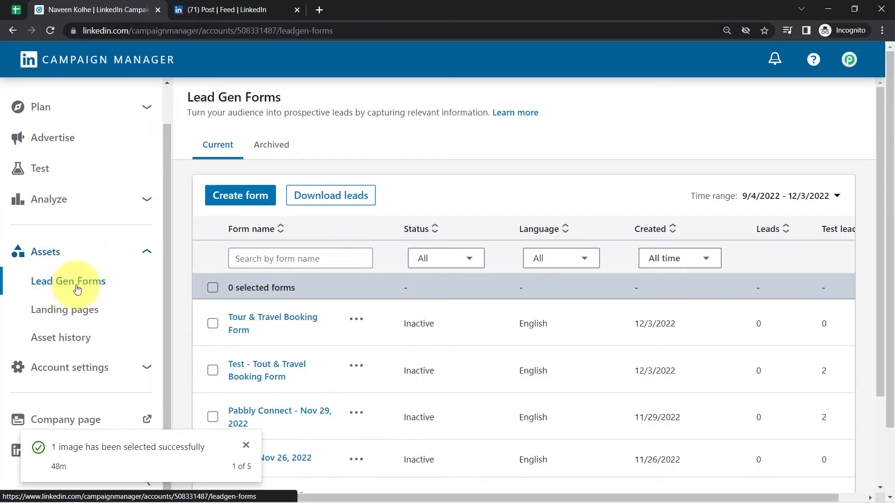
left_click(239, 195)
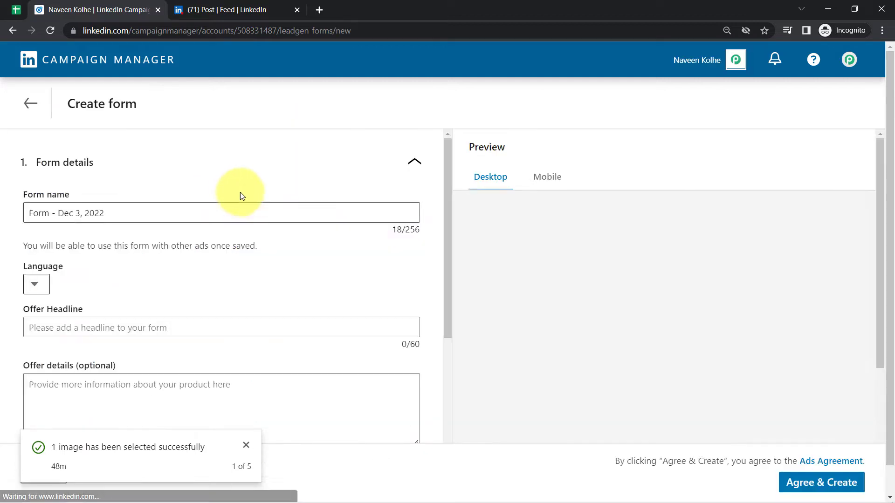
triple_click(102, 216)
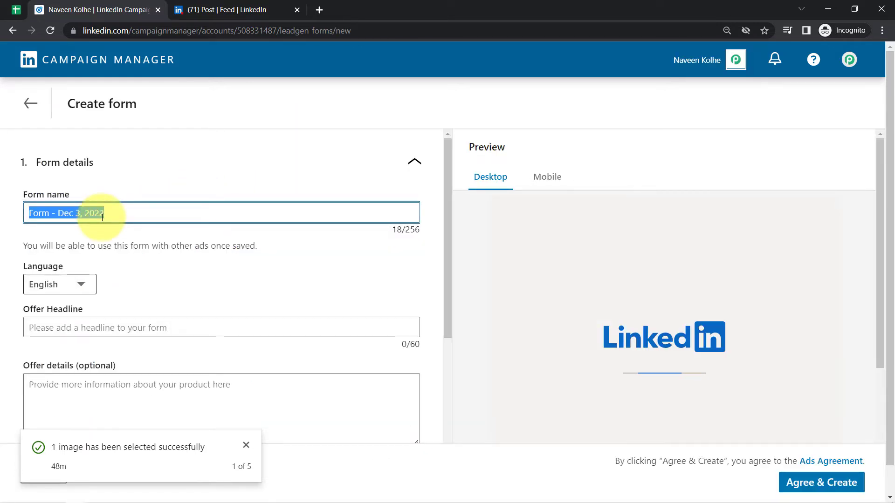
key("BackSpace")
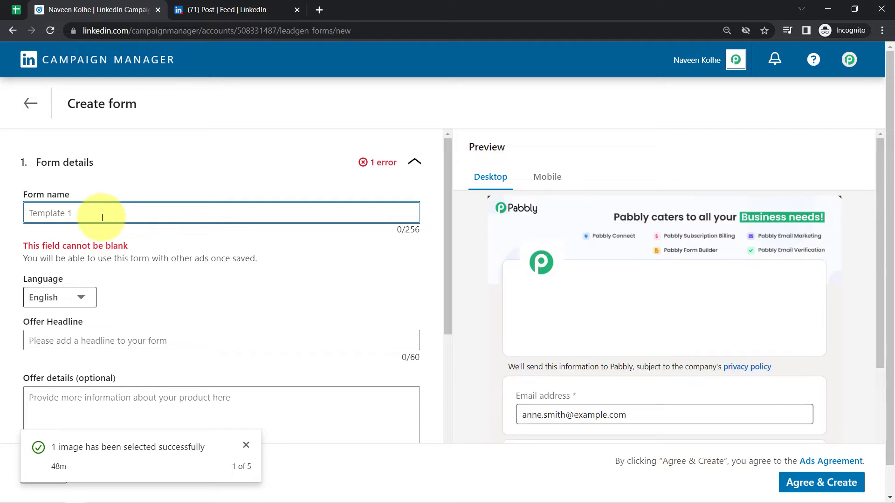
type("Tour & Travel Booking Form")
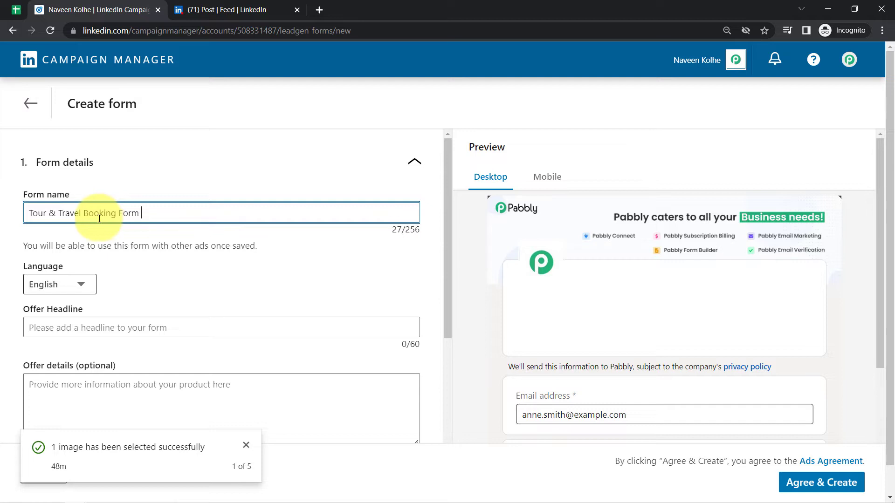
- Set the form's offer headline to "Book your travelling package with us"
left_click(69, 328)
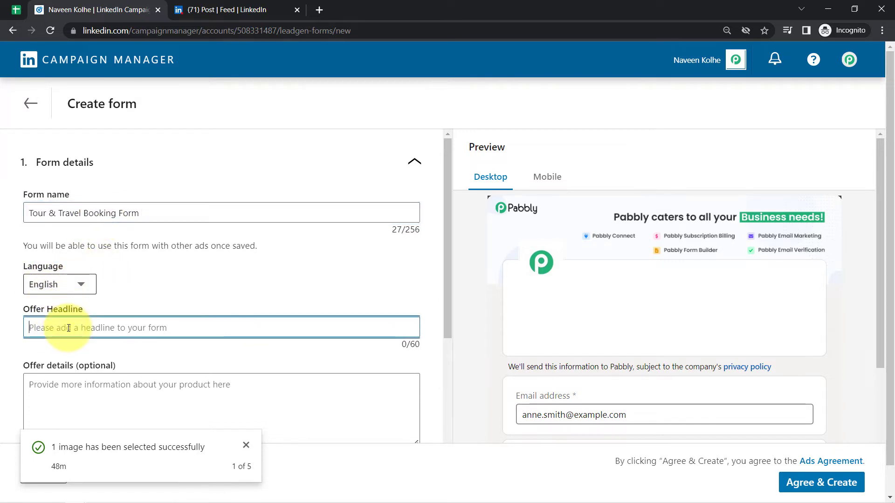
type("Book")
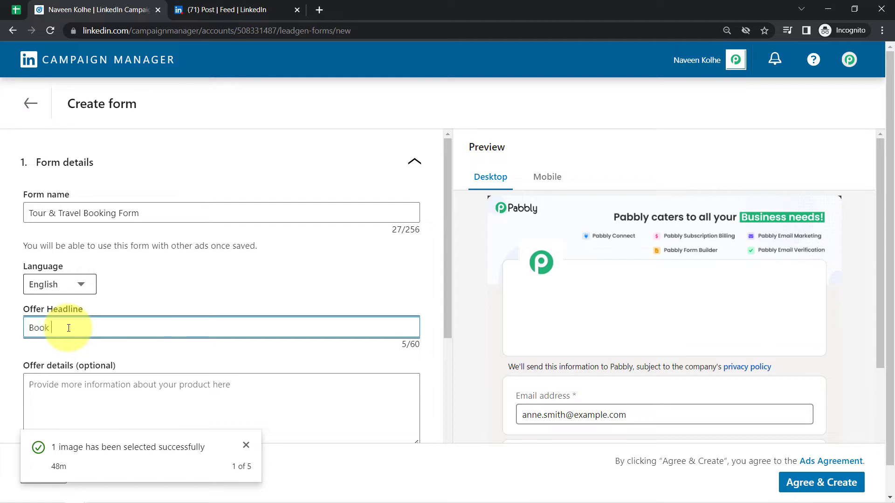
type(" your ")
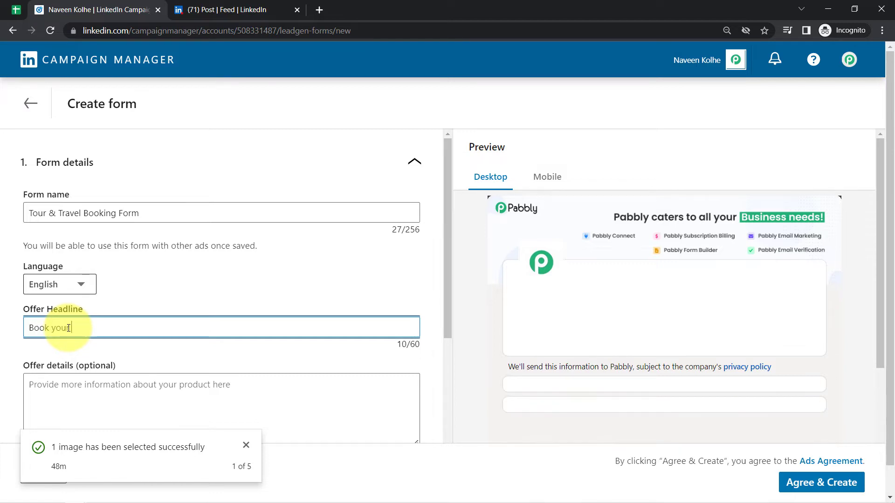
type("package with us")
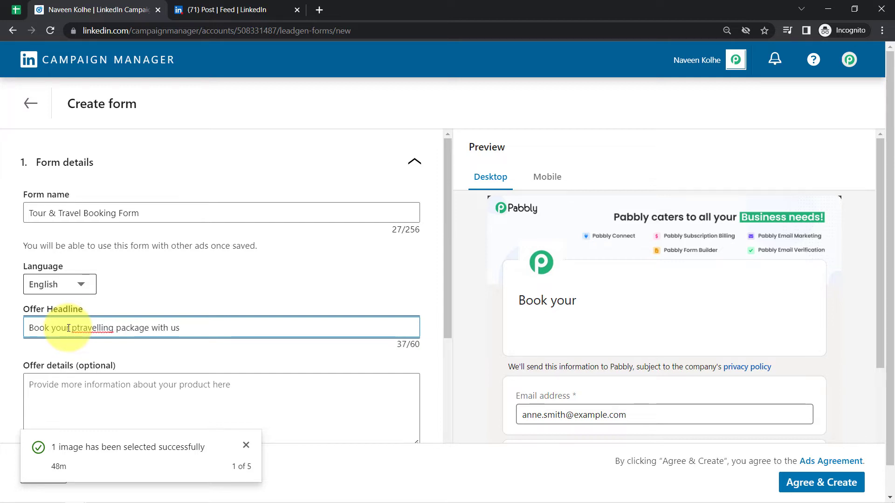
right_click(103, 332)
left_click(124, 337)
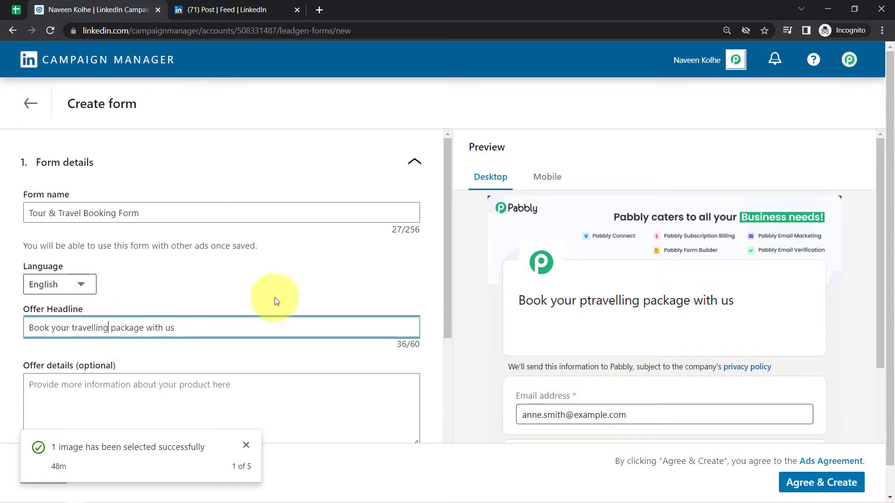
- Load pabbly.com/connect in a new browser tab and copy its web address
left_click_drag(447, 269, 451, 340)
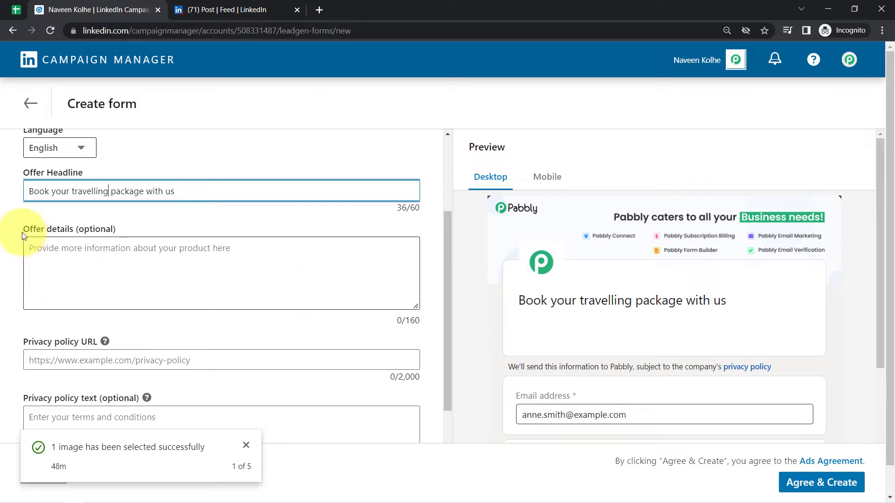
left_click_drag(22, 236, 99, 239)
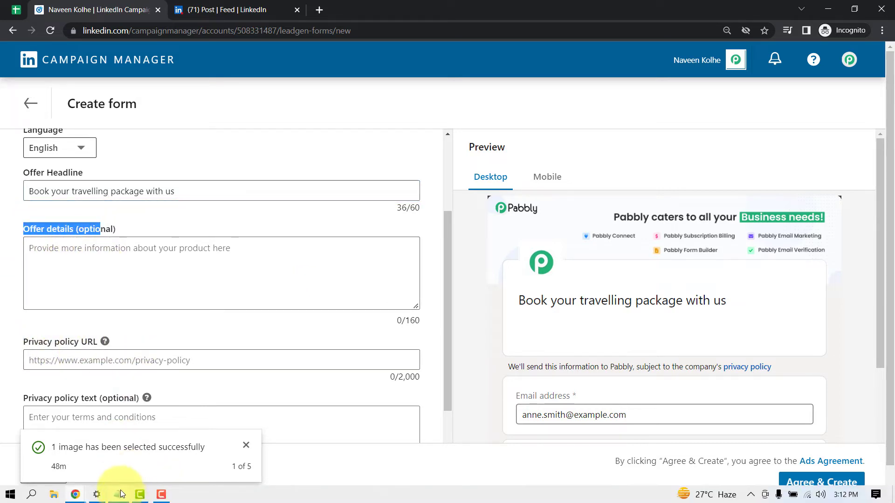
left_click(119, 494)
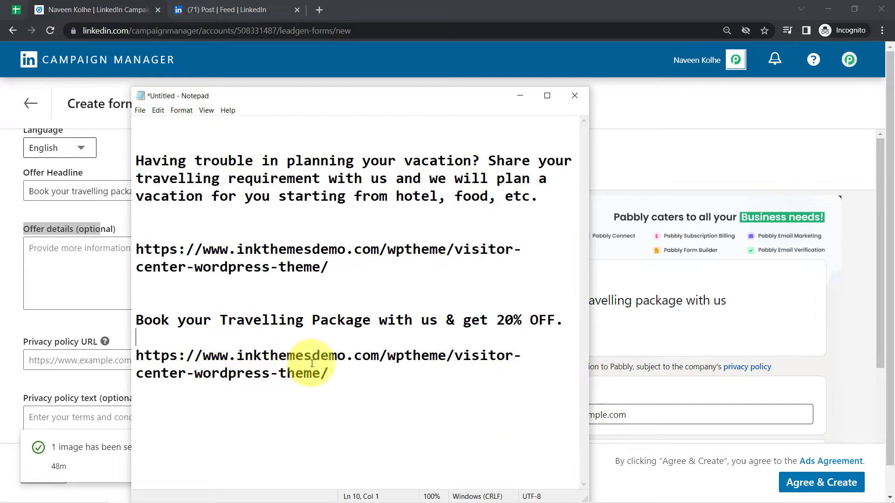
left_click(319, 10)
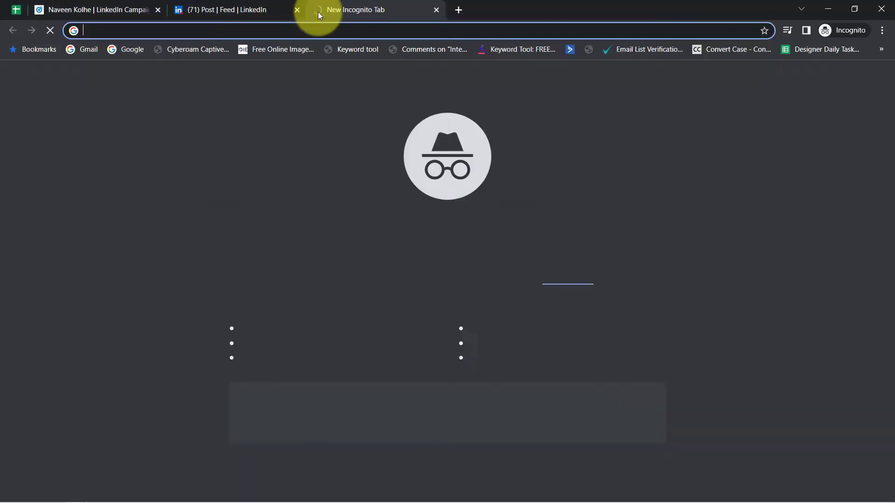
type("pabbly.com/connect")
key("Return")
left_click(147, 29)
key("ctrl+c")
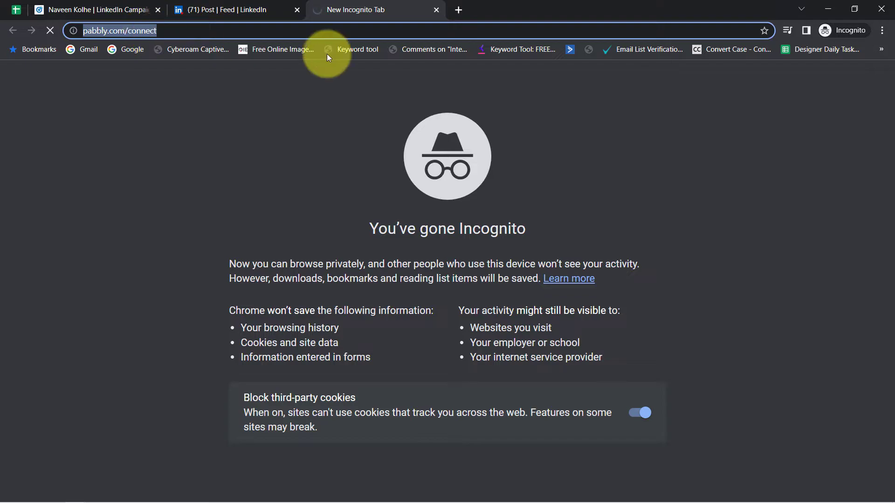
left_click(143, 4)
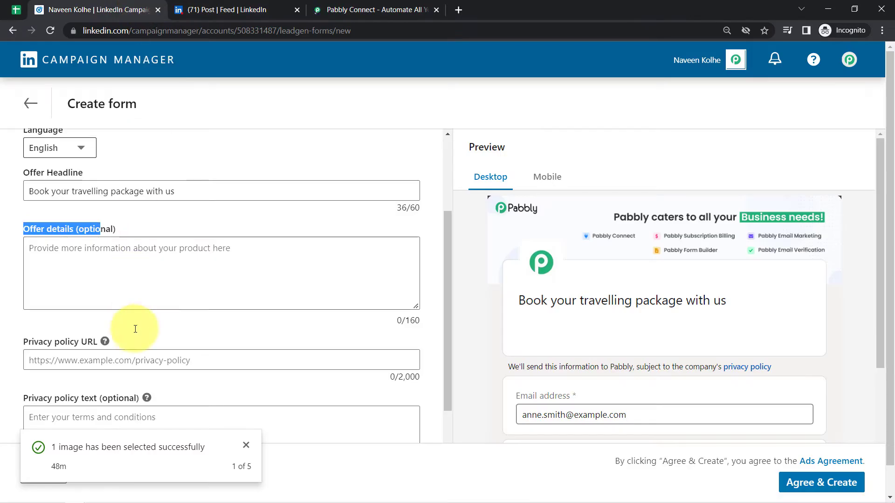
left_click(71, 367)
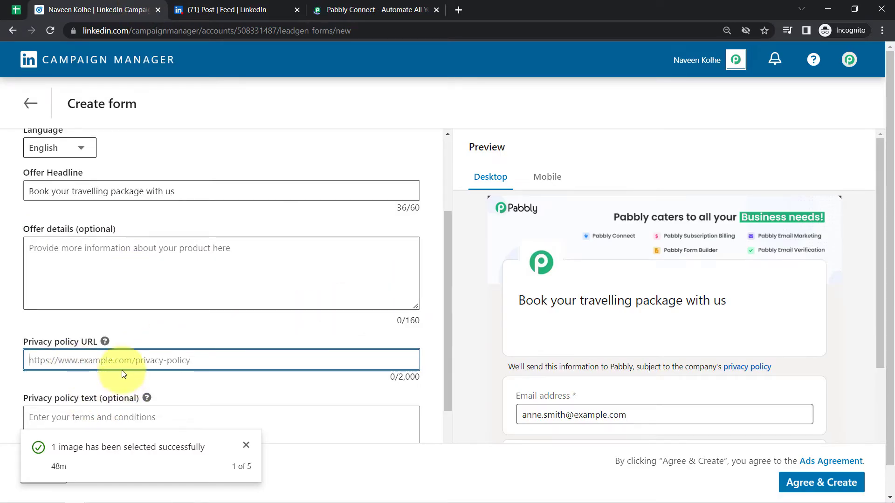
key("ctrl+v")
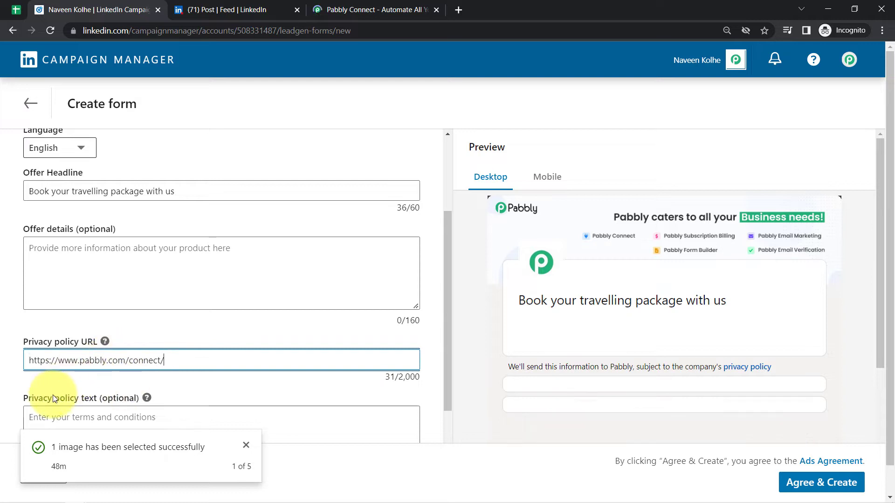
left_click_drag(55, 398, 117, 399)
left_click(148, 398)
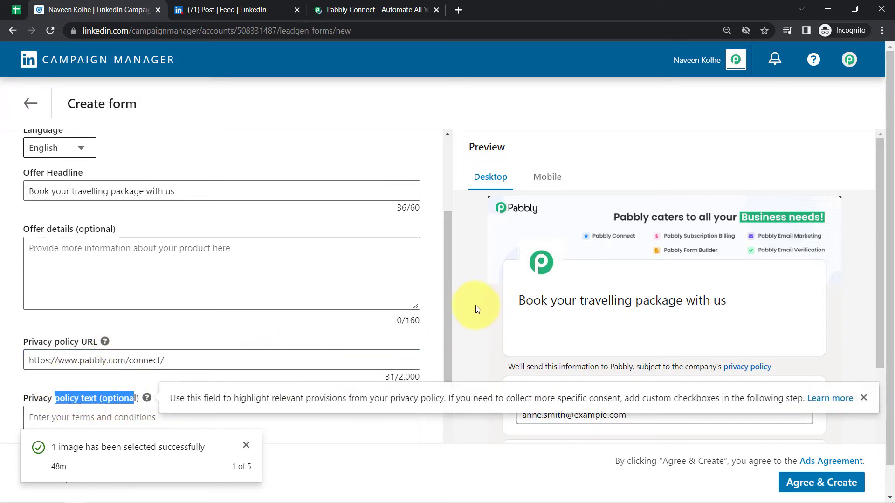
- Add Phone number to the profile information under lead details and check the collected fields in the form preview
left_click_drag(449, 301, 456, 383)
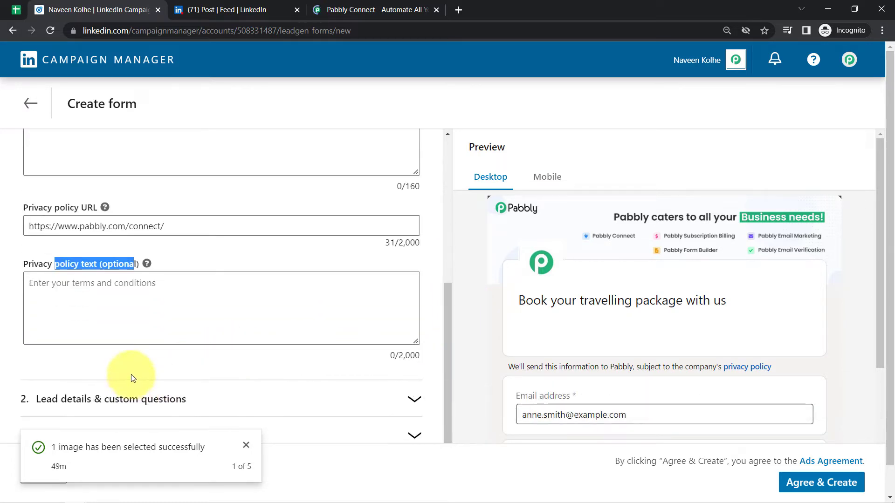
left_click_drag(445, 329, 463, 395)
left_click(340, 379)
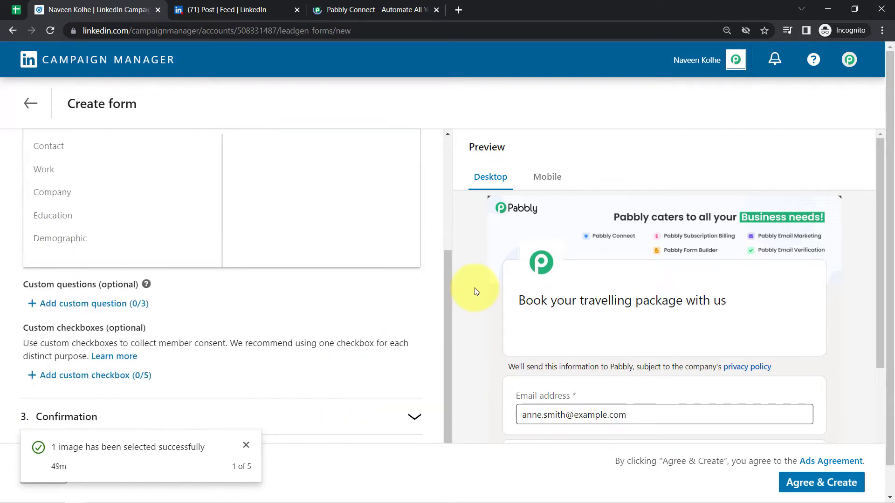
left_click_drag(446, 334, 451, 276)
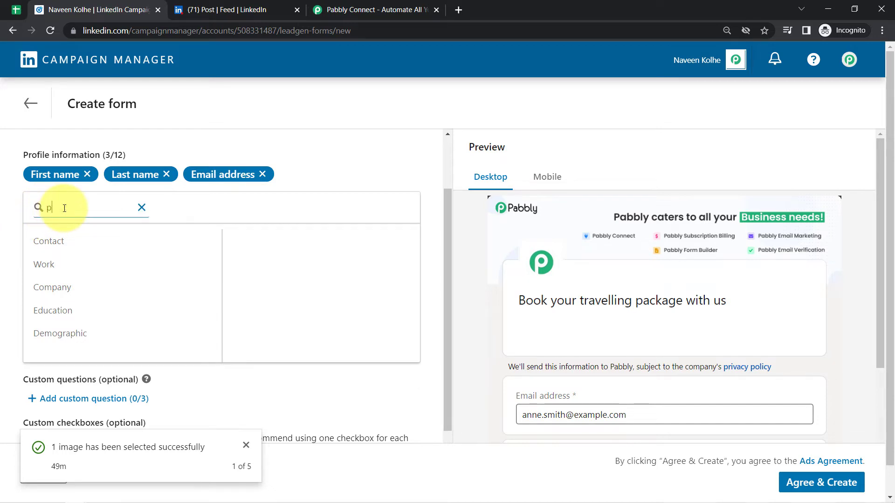
type("hon")
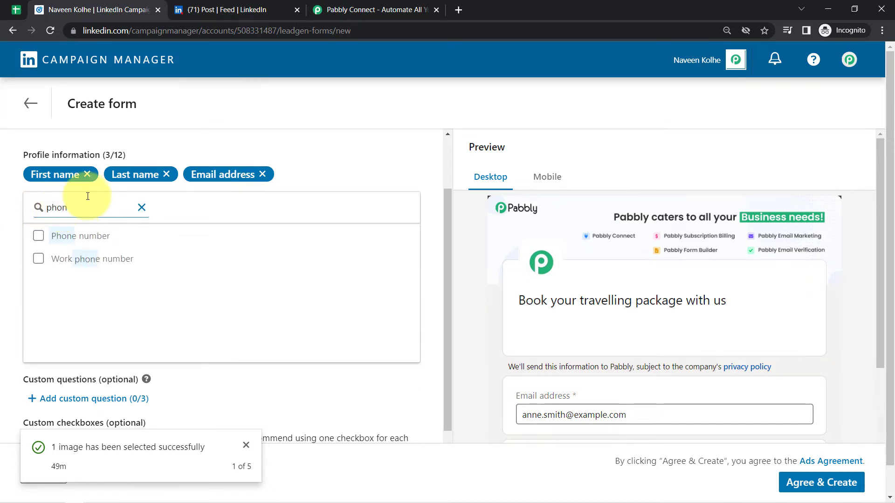
left_click(89, 236)
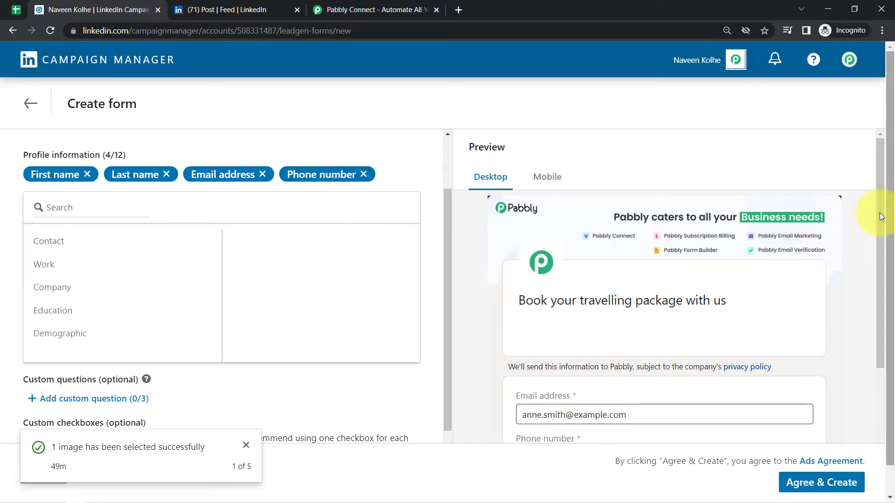
left_click_drag(882, 212, 885, 326)
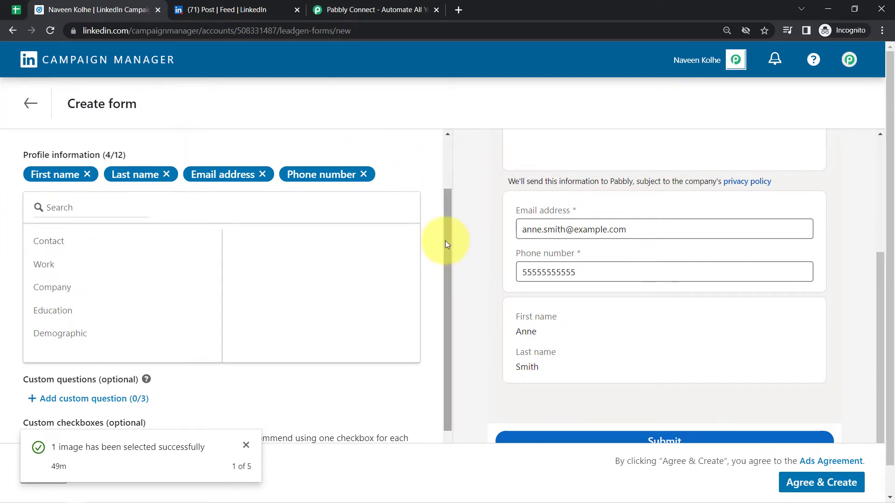
- Enter the confirmation message "Thank you for submitting the form. Someone from our team will get back to your with a nice travelling package based in your requirement"
left_click_drag(446, 241, 79, 313)
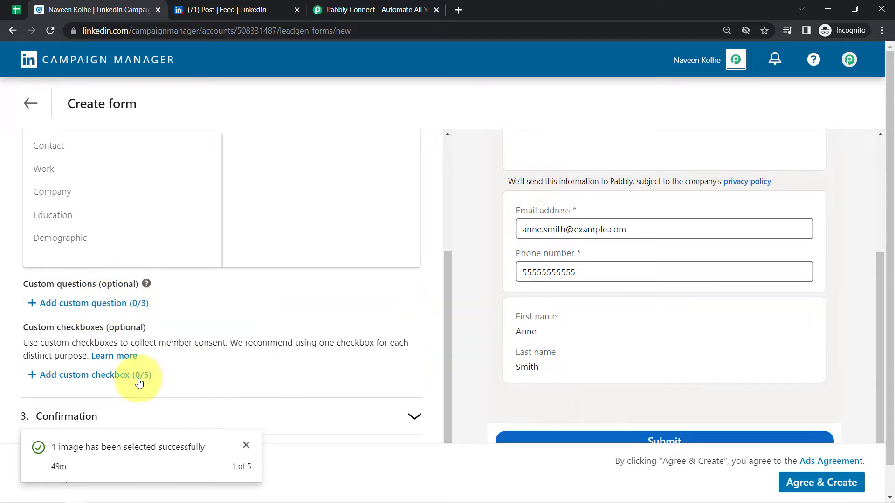
left_click(114, 409)
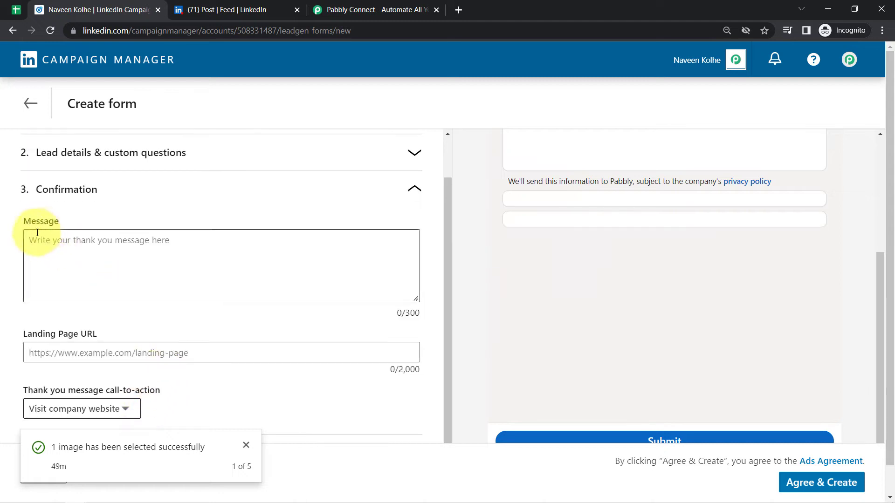
left_click(47, 240)
type("T")
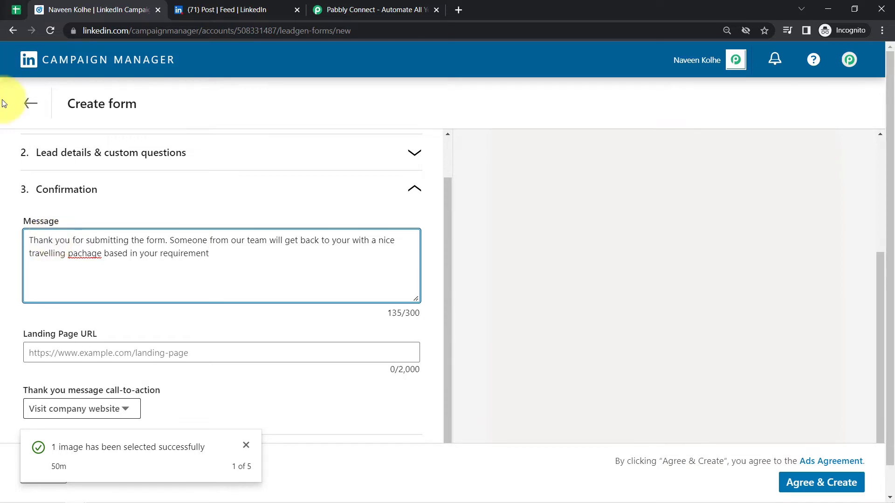
right_click(95, 253)
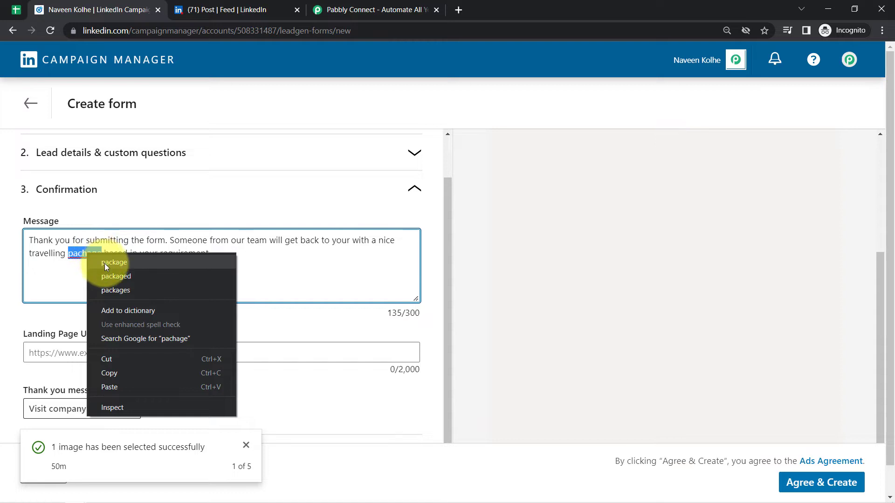
left_click(105, 262)
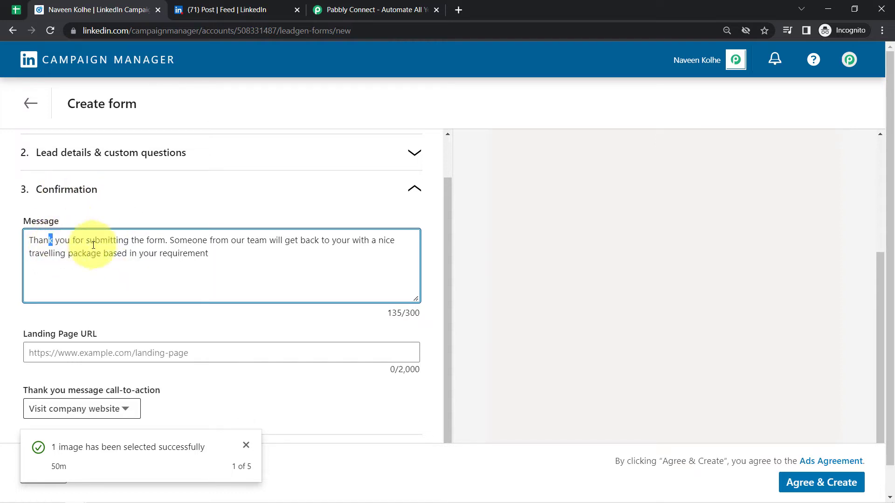
left_click_drag(49, 241, 151, 260)
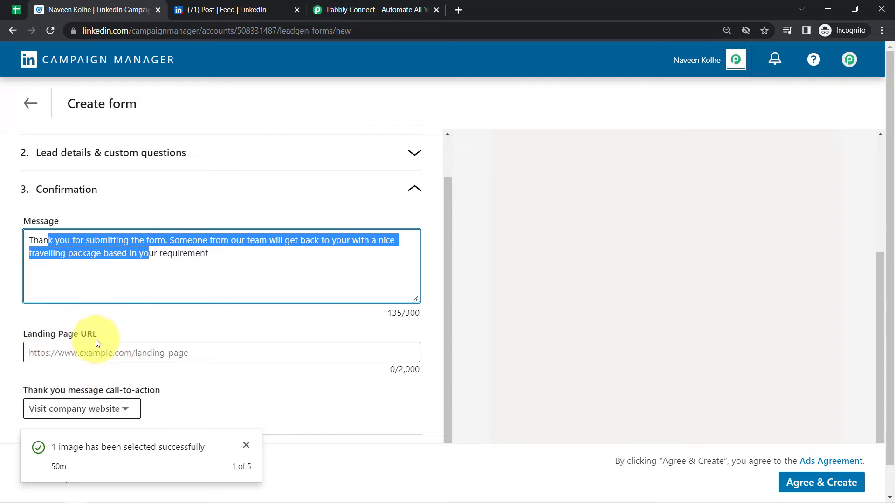
mouse_move(66, 501)
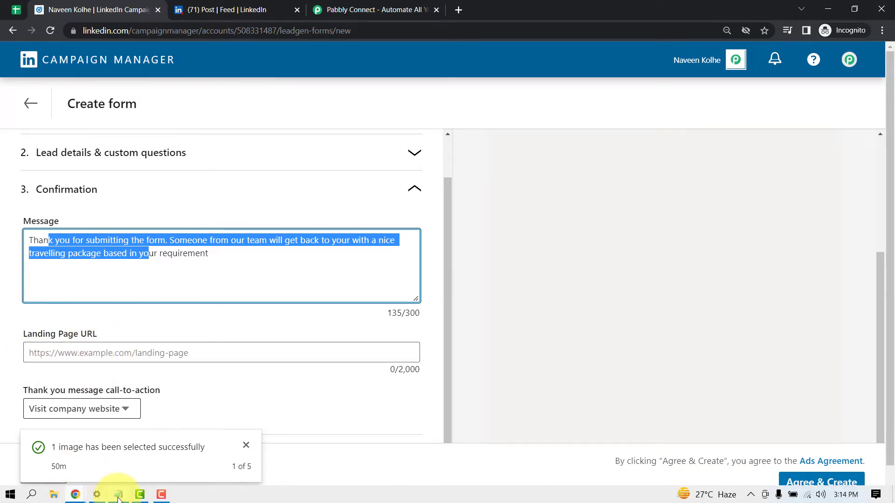
left_click(118, 496)
left_click(274, 279)
left_click(324, 262)
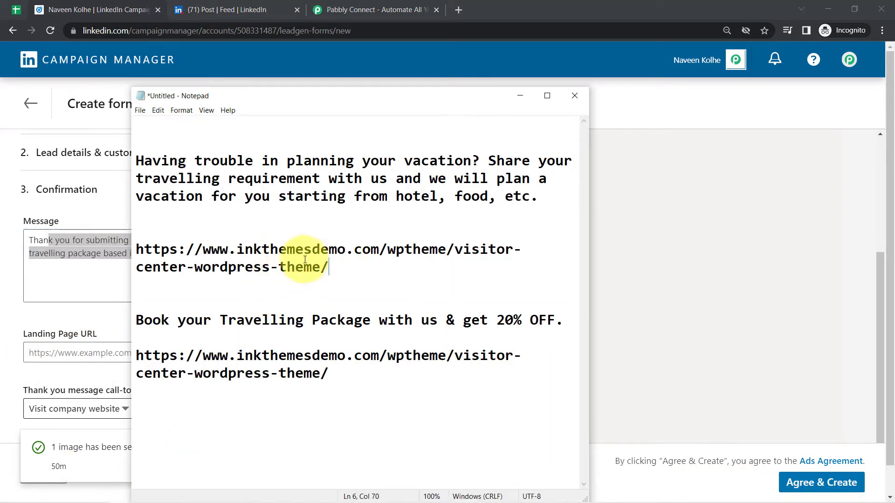
left_click(136, 251, "shift")
key("ctrl+c")
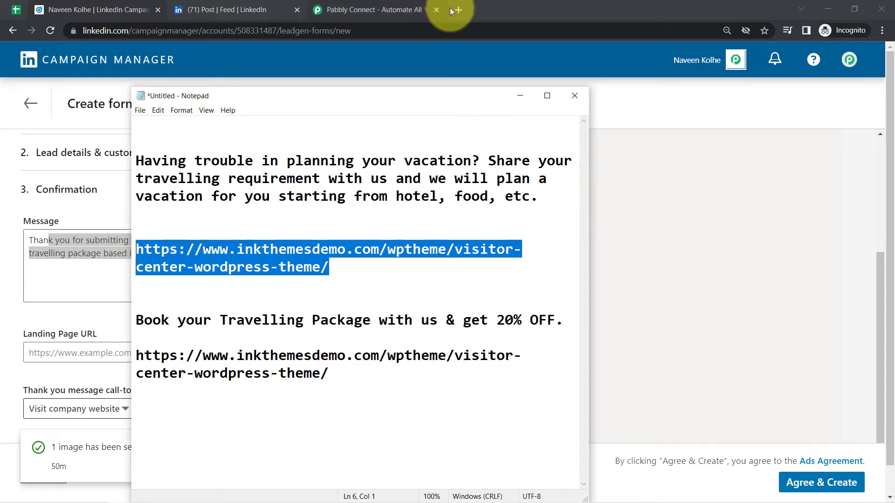
- Load the copied web address in a new browser tab and look through the travel website
left_click(458, 10)
key("ctrl+v")
key("Return")
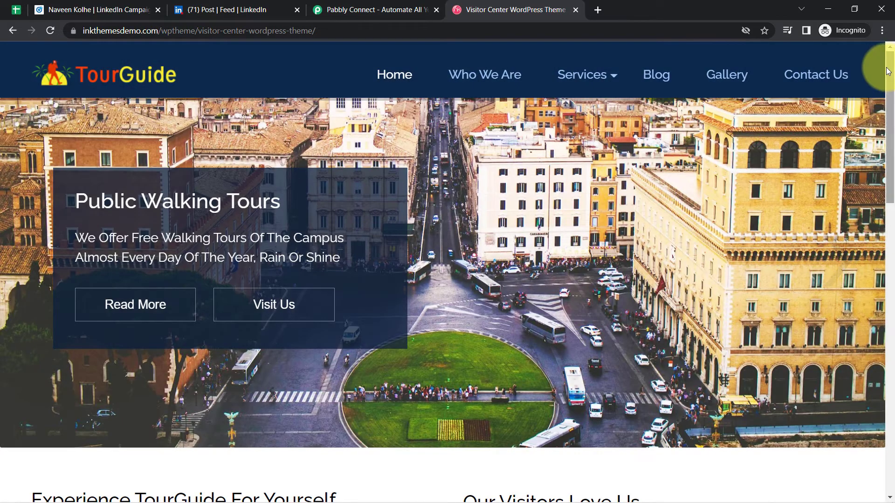
left_click_drag(890, 79, 889, 188)
left_click(63, 5)
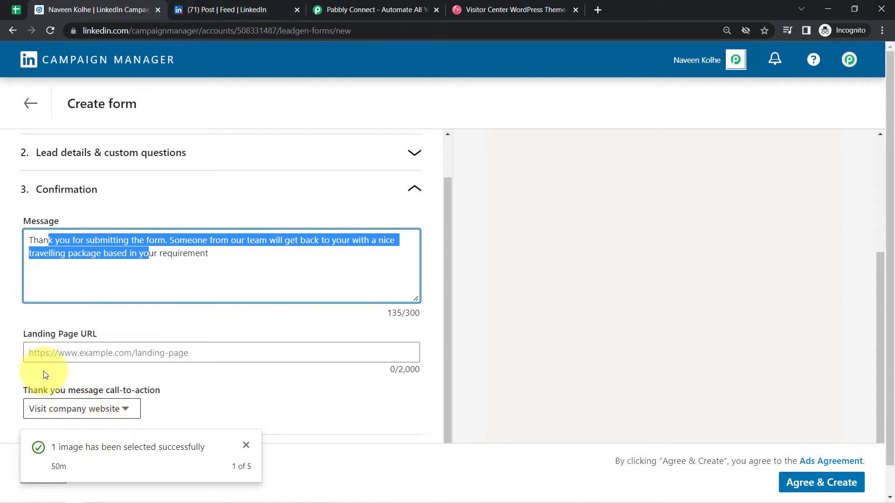
left_click(27, 353)
key("ctrl+v")
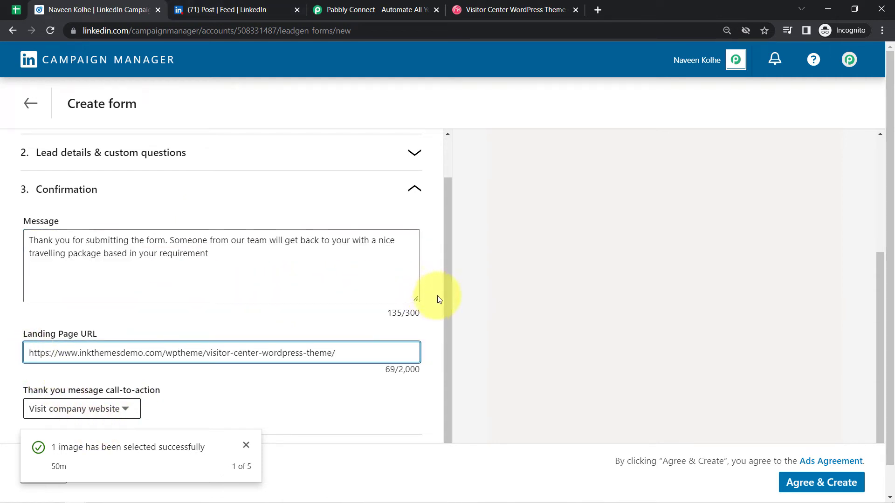
left_click_drag(448, 295, 454, 338)
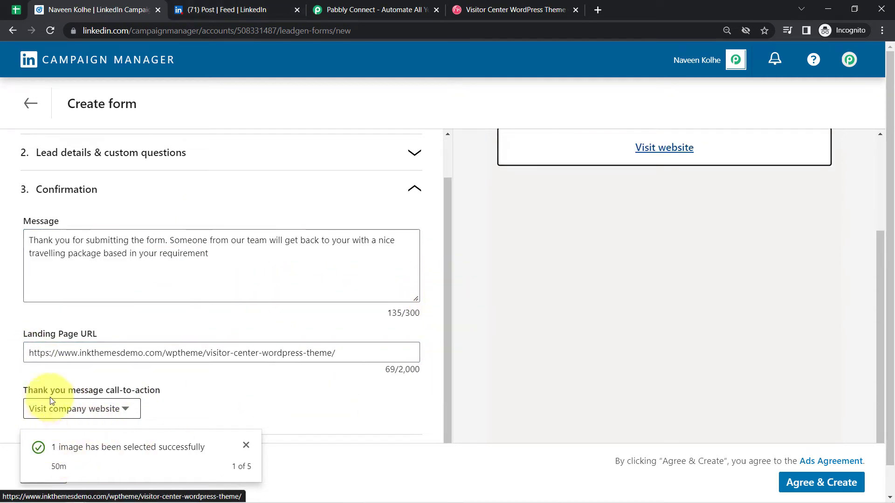
- Set the thank you message call-to-action to Try now and check the confirmation in the form preview
left_click_drag(24, 389, 143, 396)
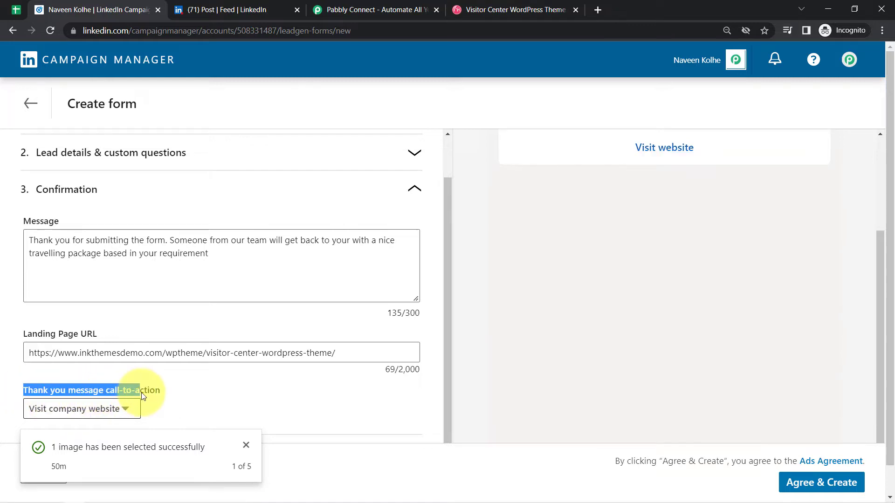
left_click(82, 410)
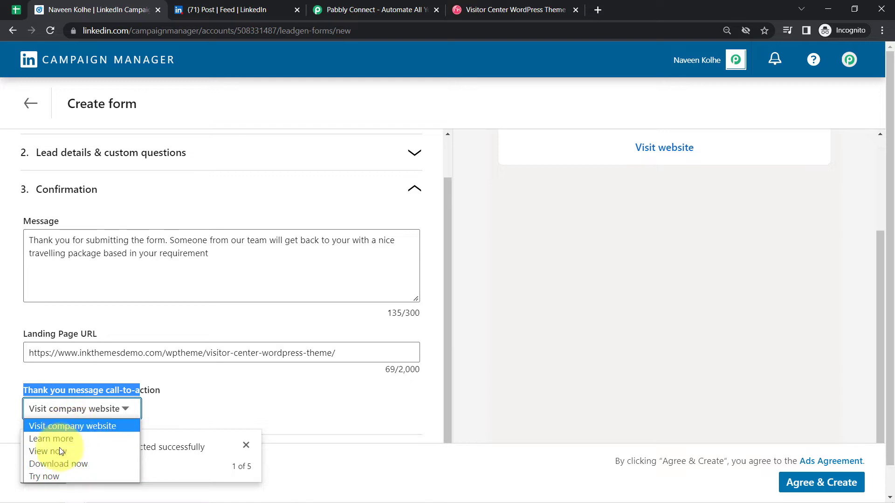
left_click(46, 477)
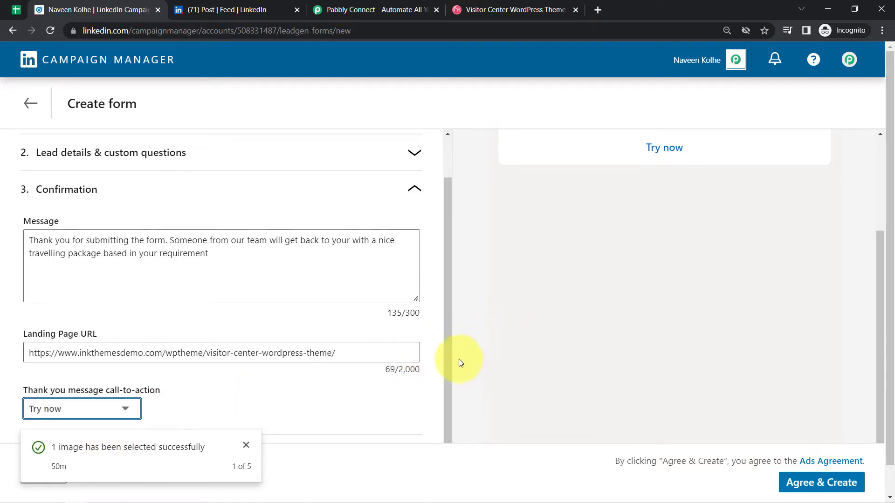
scroll(448, 371, "up", 1)
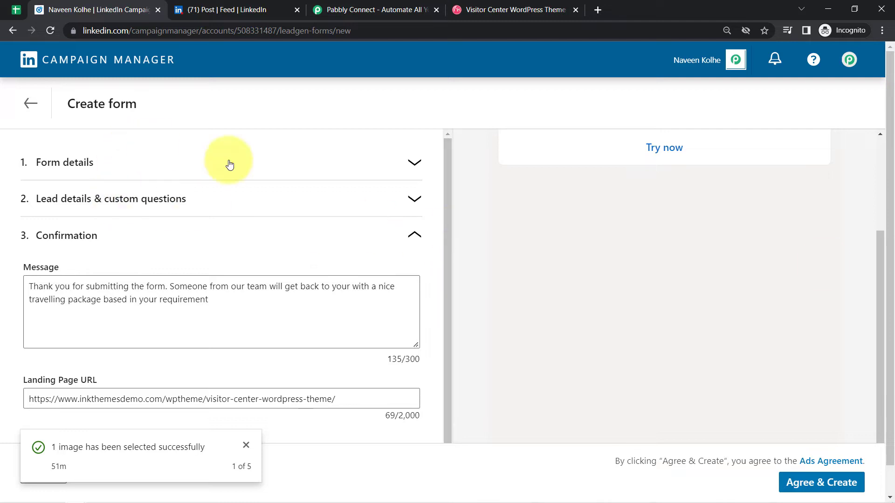
left_click_drag(876, 357, 873, 262)
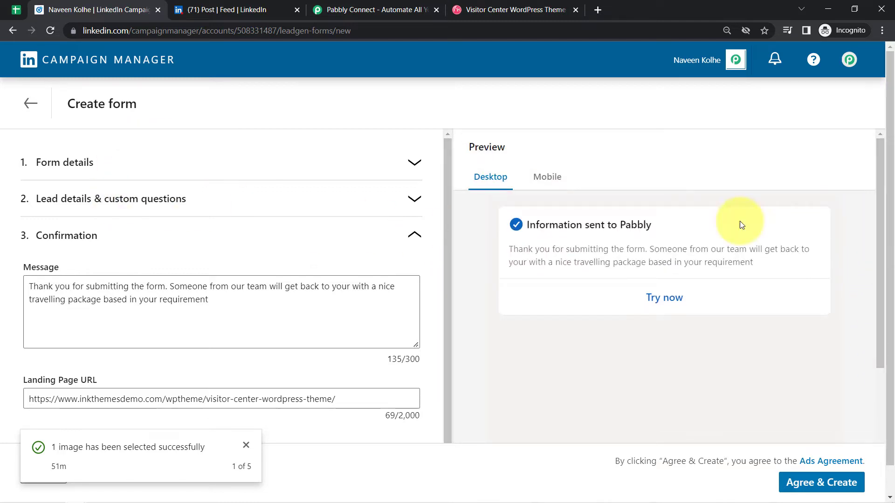
- Review the form details once more, agree to the terms, create the lead gen form and dismiss the notification
left_click(387, 171)
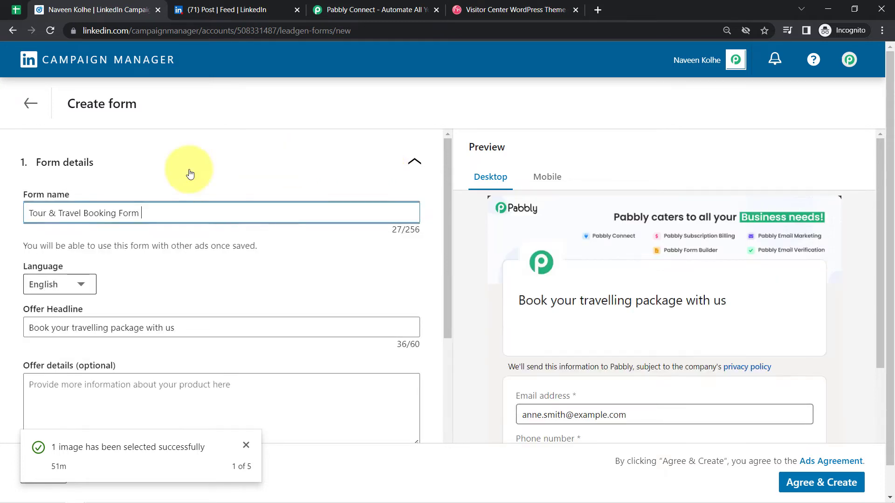
left_click(802, 482)
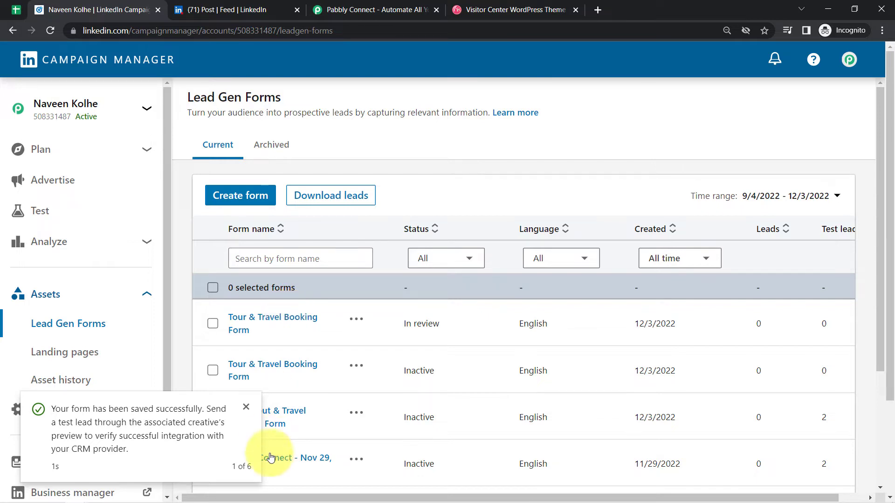
left_click(245, 408)
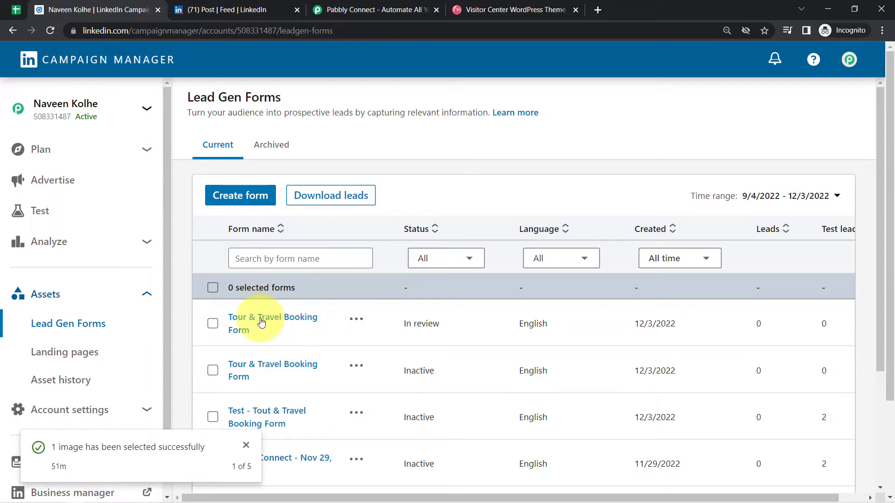
- View the newly created Tour & Travel Booking Form and return to the list of lead gen forms
left_click(261, 322)
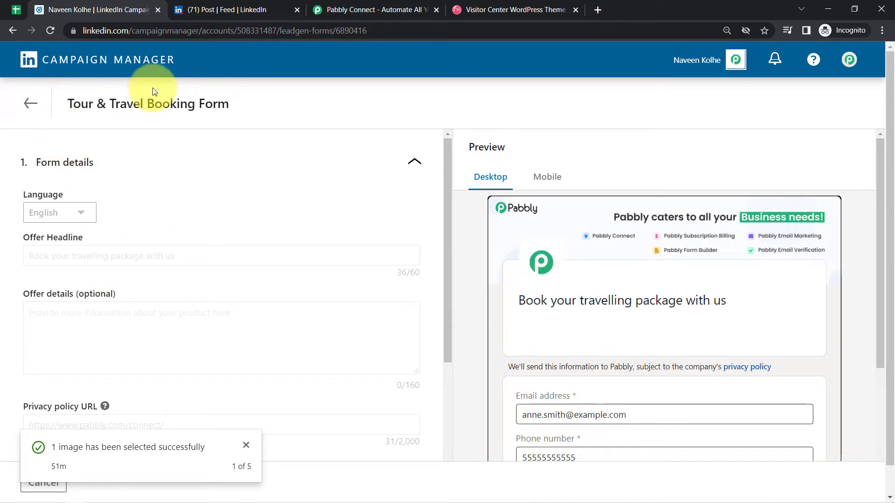
left_click(29, 108)
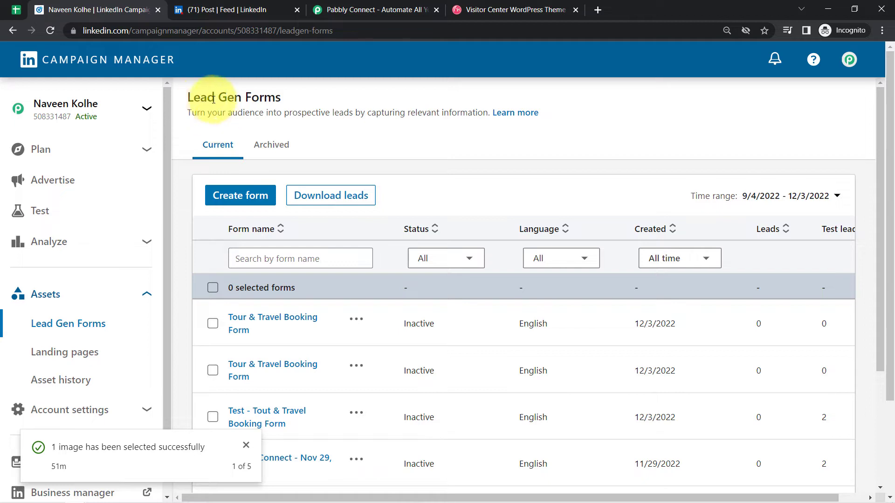
left_click_drag(201, 97, 277, 118)
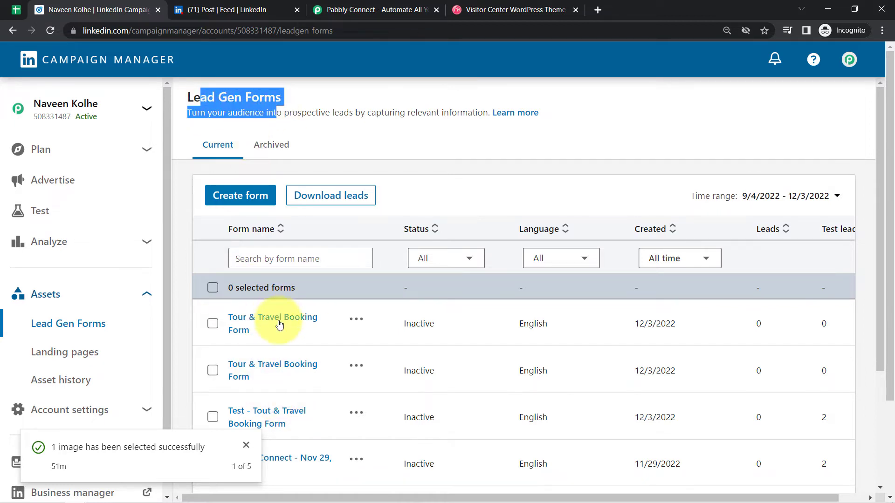
- Open the ads of the "Lead generation - May 14, 2020" campaign in the Default Campaign Group
left_click(56, 185)
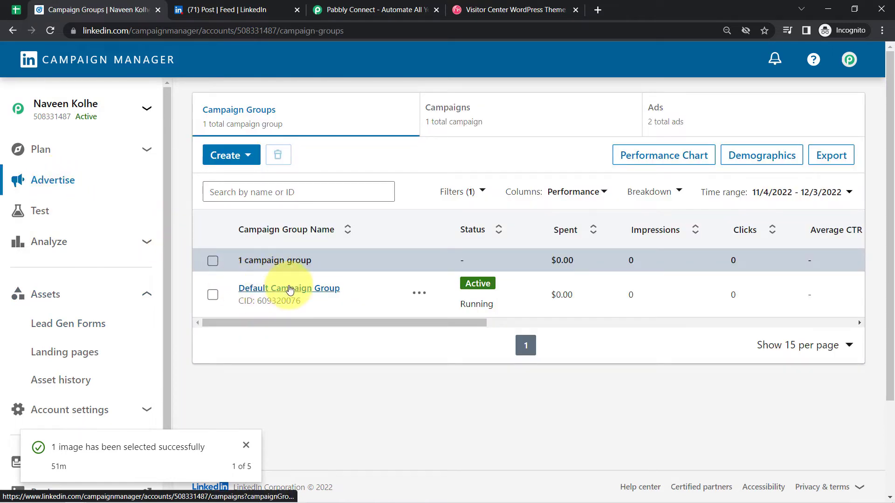
left_click(278, 290)
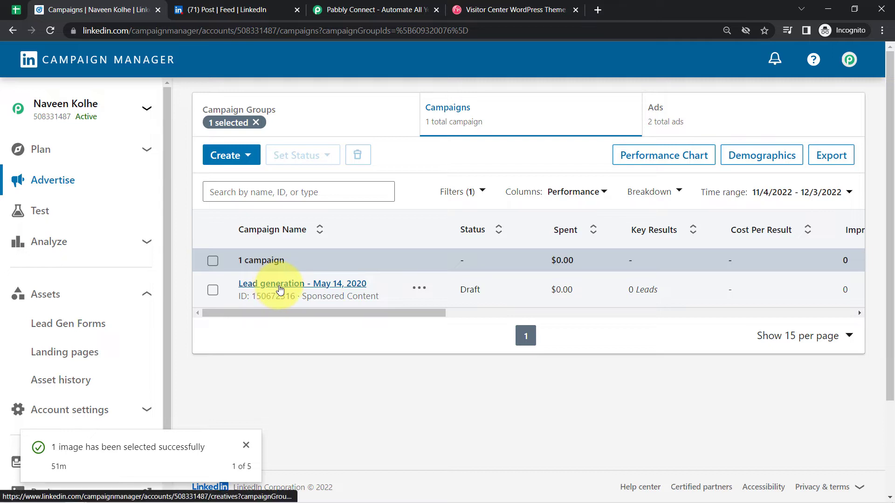
left_click(277, 288)
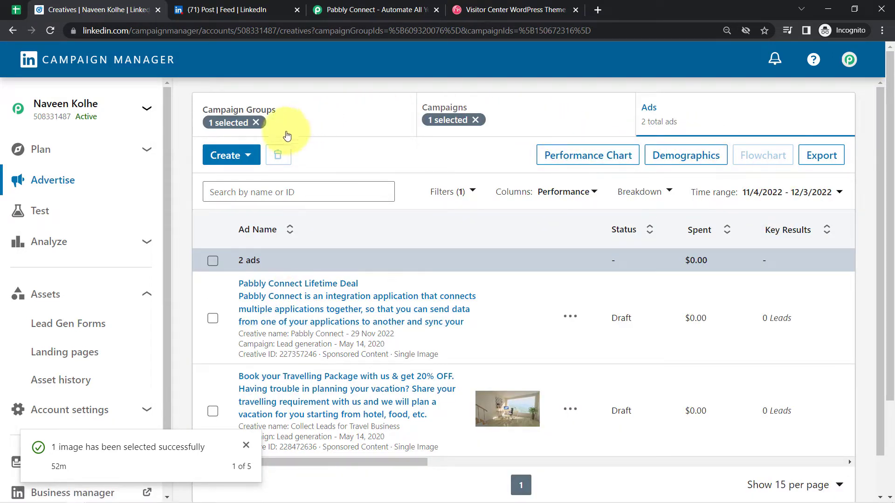
- Start a new image ad in this campaign and name it "Advertisement for Travelling Agency"
left_click(225, 160)
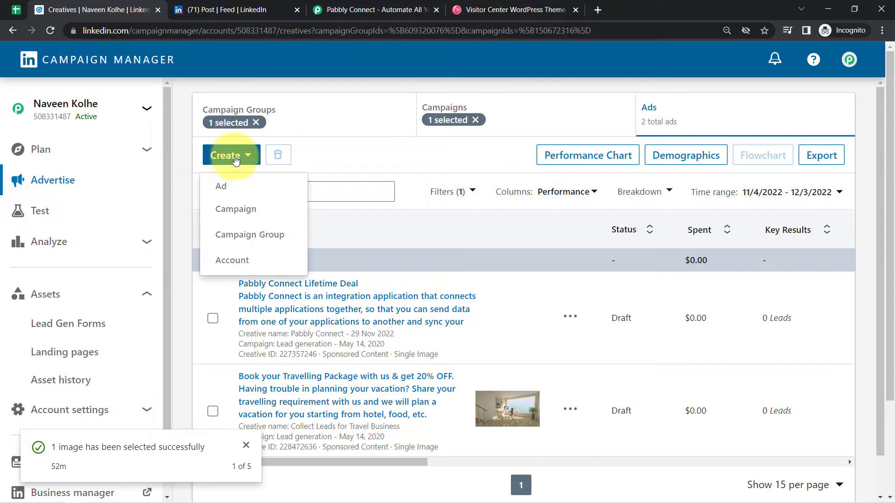
left_click(235, 189)
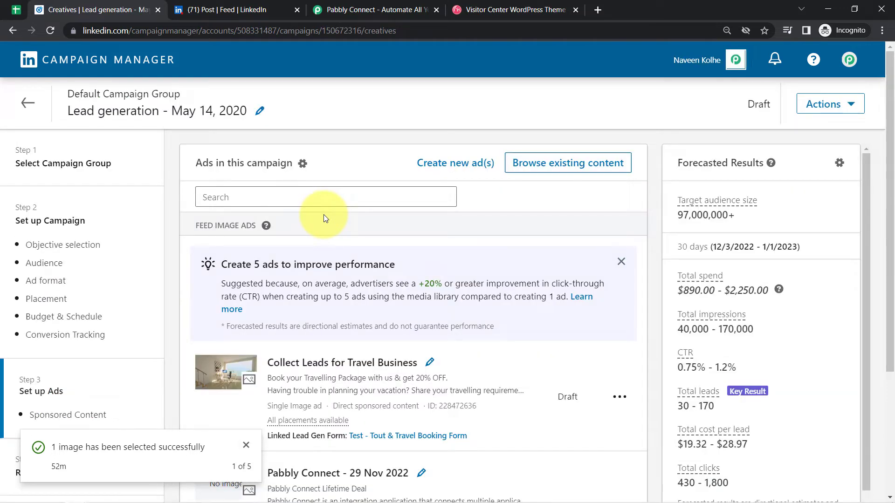
left_click(450, 163)
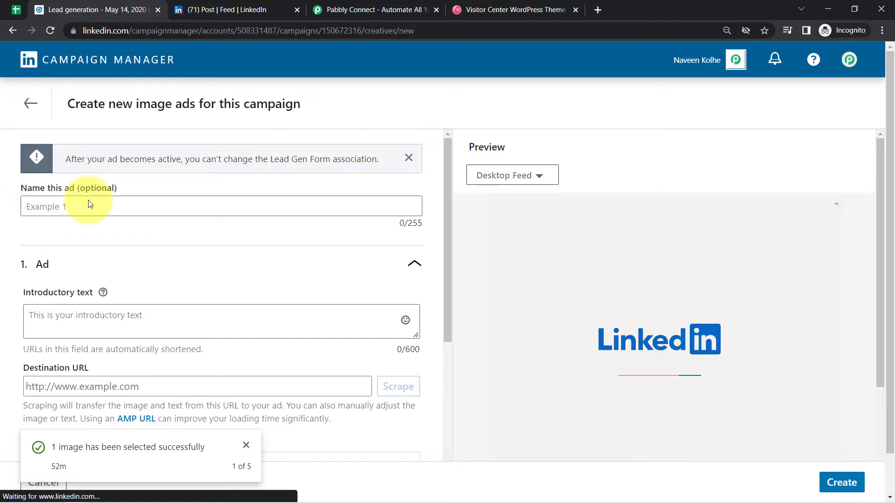
left_click(68, 202)
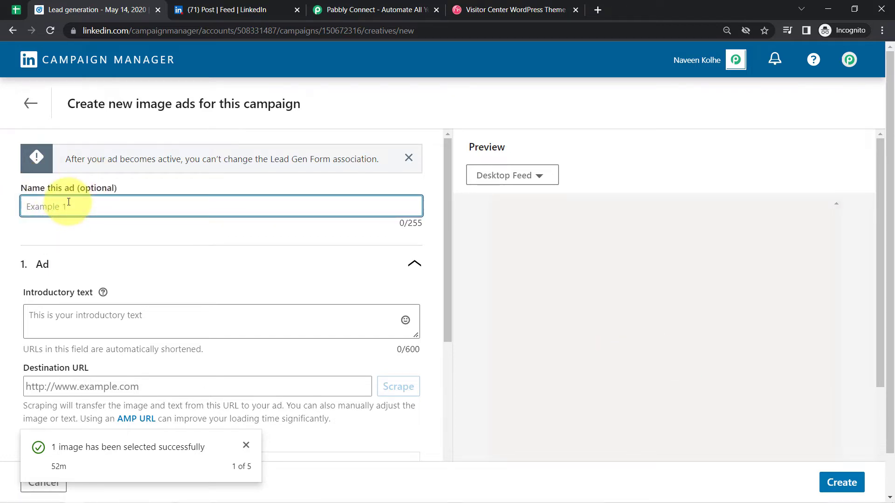
type("A")
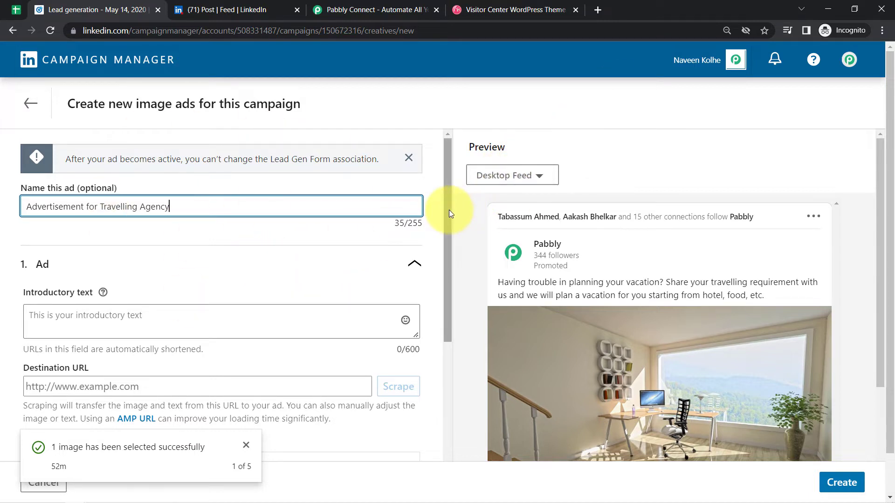
- Copy the vacation-planning paragraph starting "Having trouble in planning your vacation?" from the Notepad notes into the ad's introductory text
left_click_drag(449, 210, 442, 258)
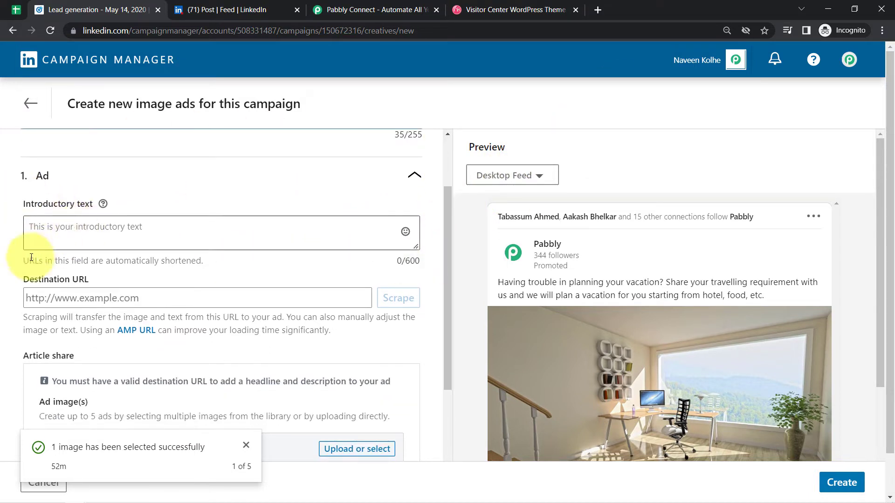
left_click(59, 230)
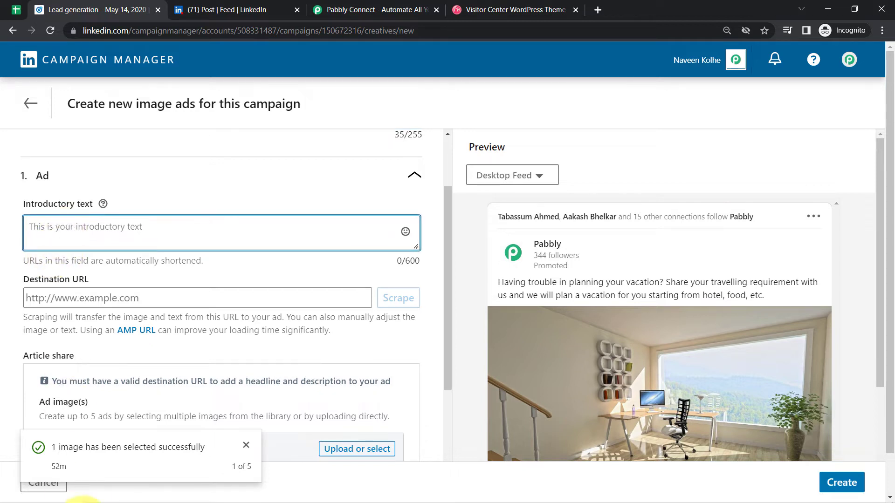
left_click(119, 494)
left_click(228, 178)
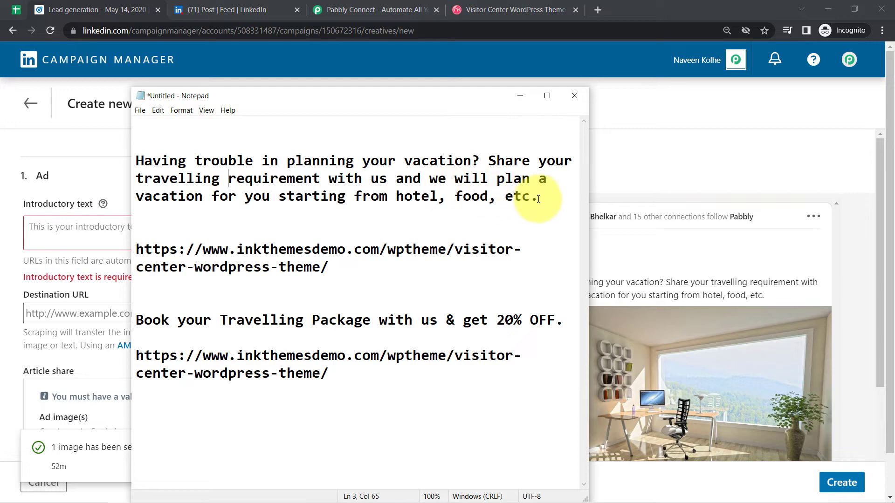
left_click_drag(541, 199, 70, 153)
key("ctrl+c")
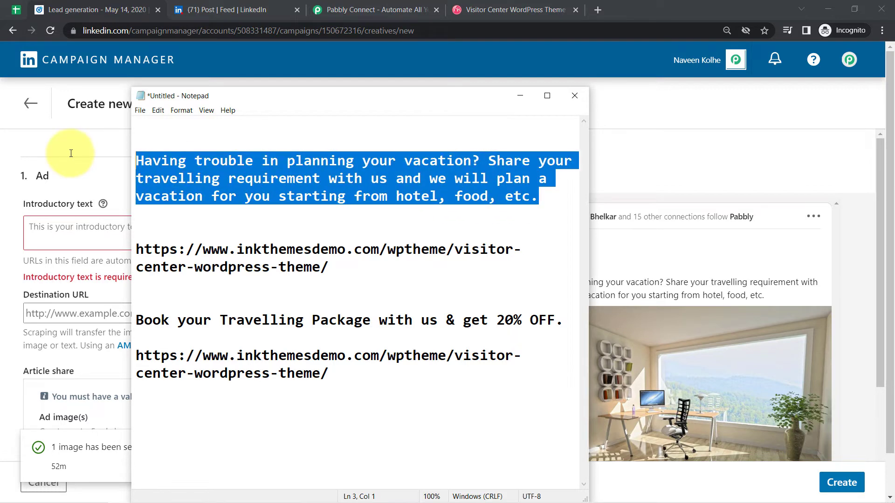
left_click(689, 155)
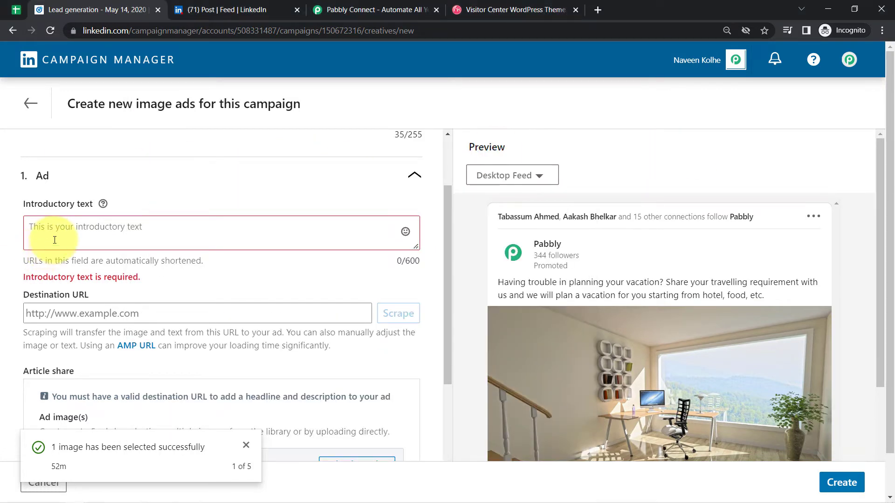
left_click(54, 240)
key("ctrl+v")
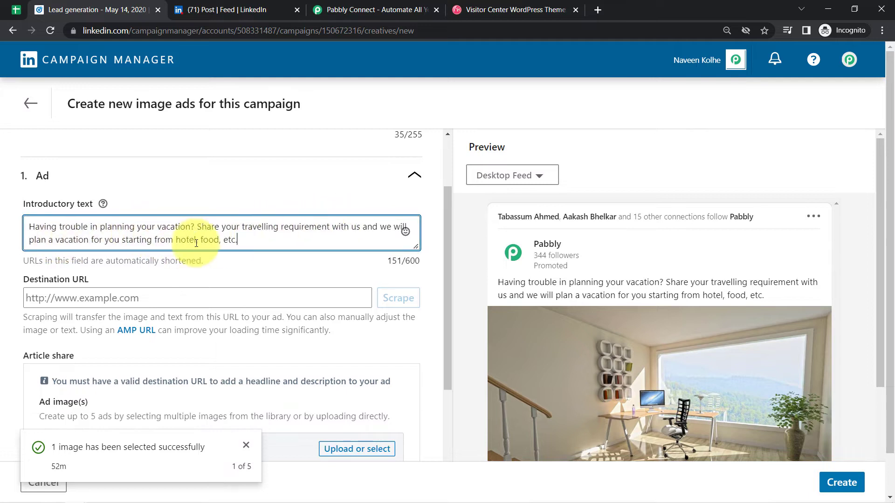
left_click_drag(73, 239, 228, 239)
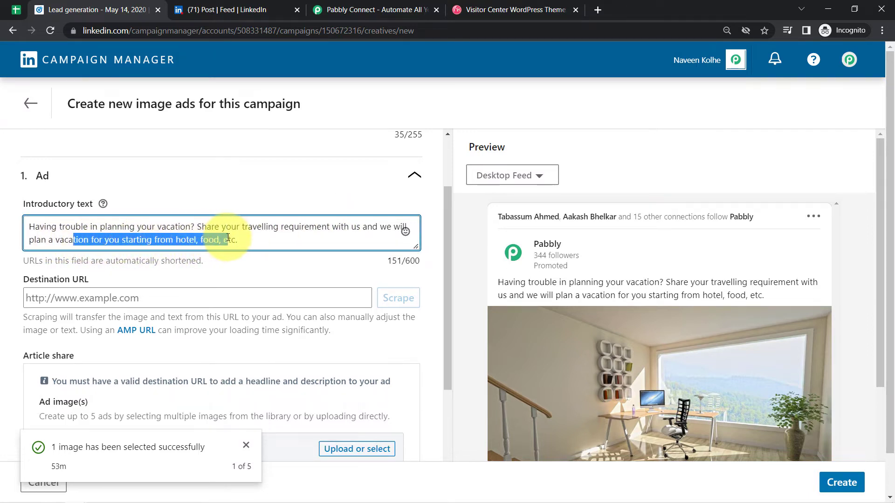
left_click(222, 240)
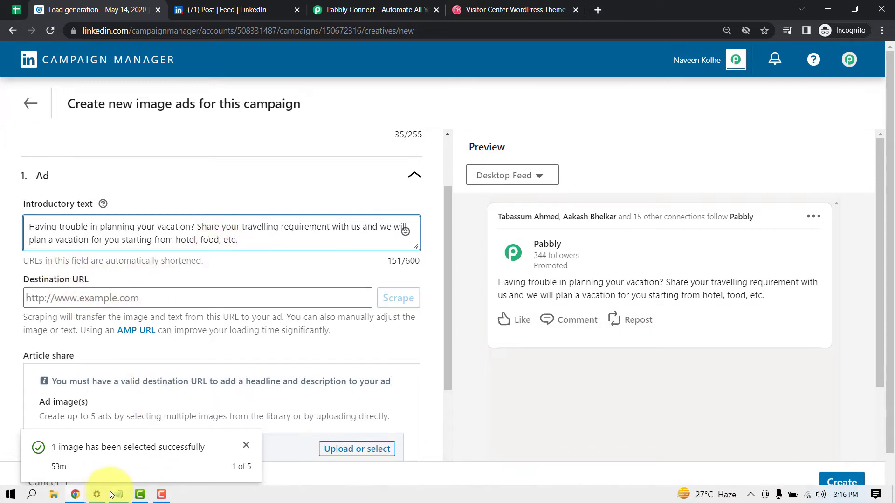
left_click(118, 495)
left_click(311, 268)
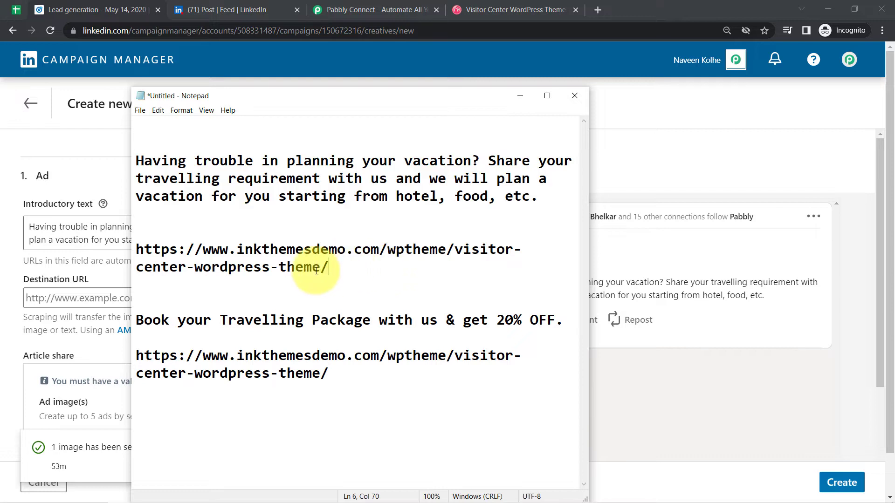
left_click_drag(332, 271, 133, 252)
key("ctrl+c")
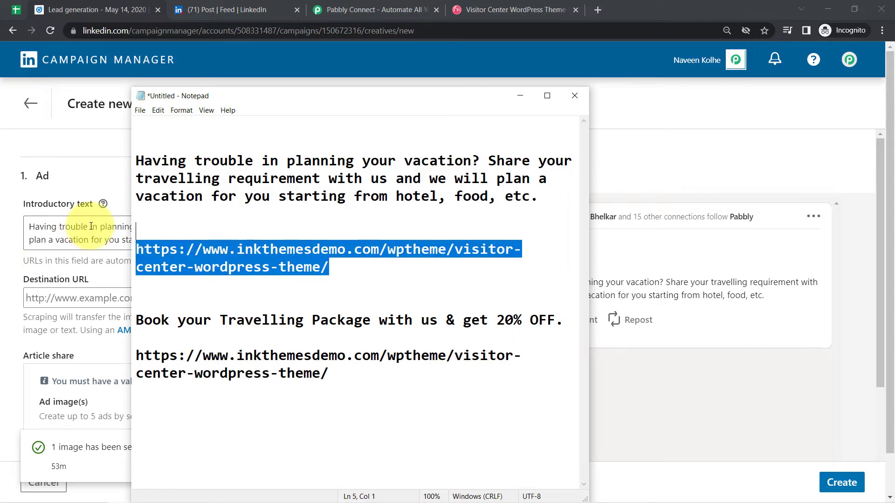
left_click(664, 154)
left_click(57, 299)
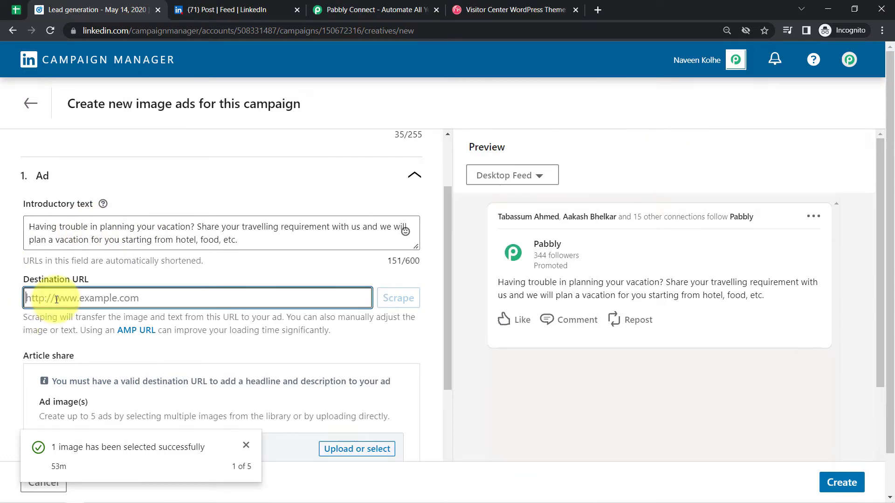
key("ctrl+v")
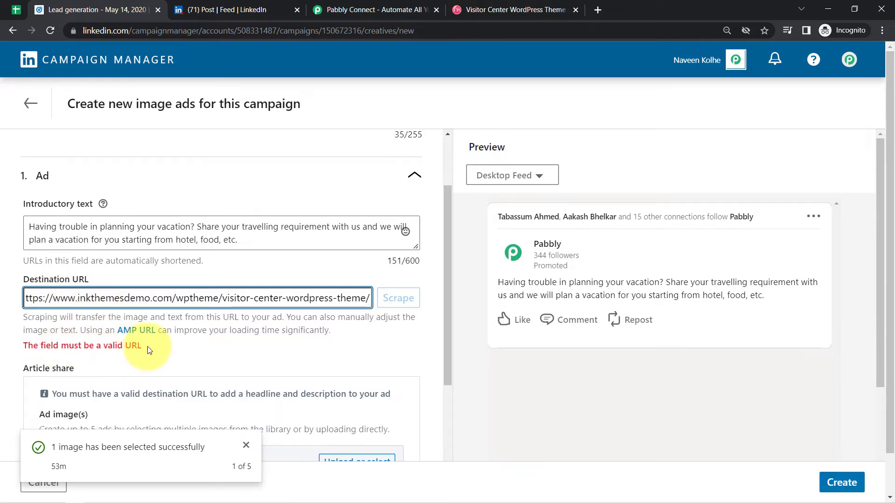
left_click_drag(213, 296, 26, 300)
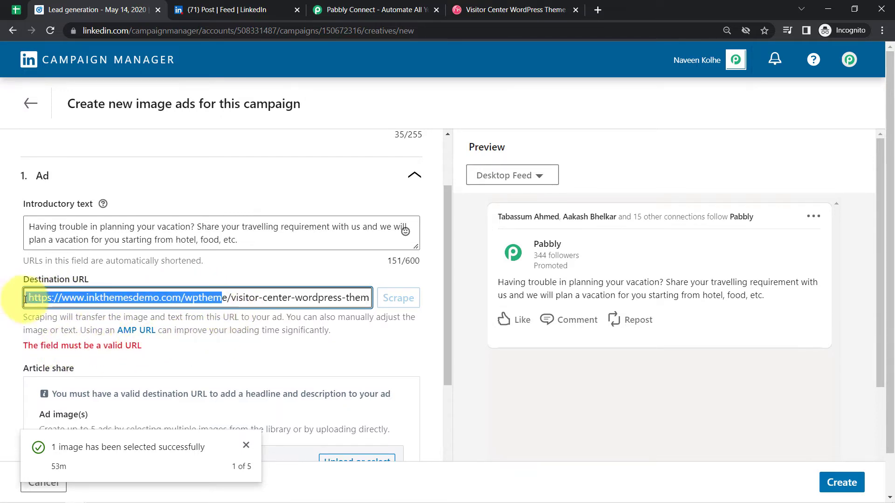
left_click(27, 300)
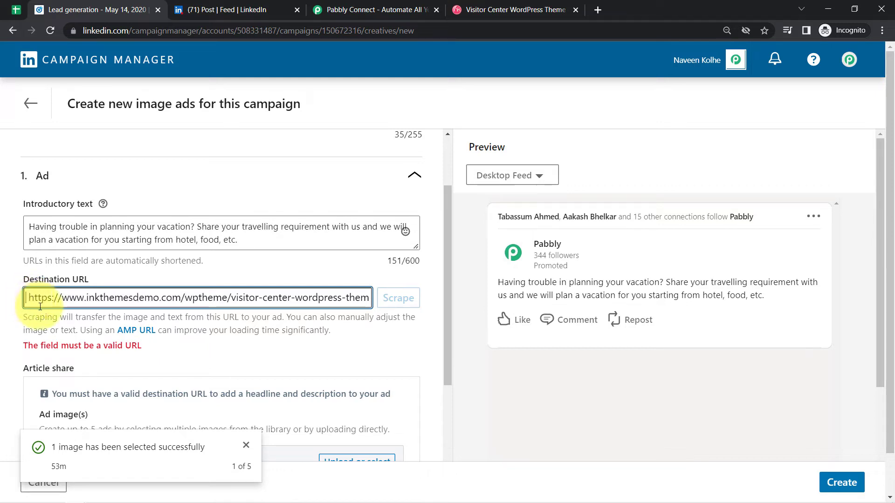
key("Delete")
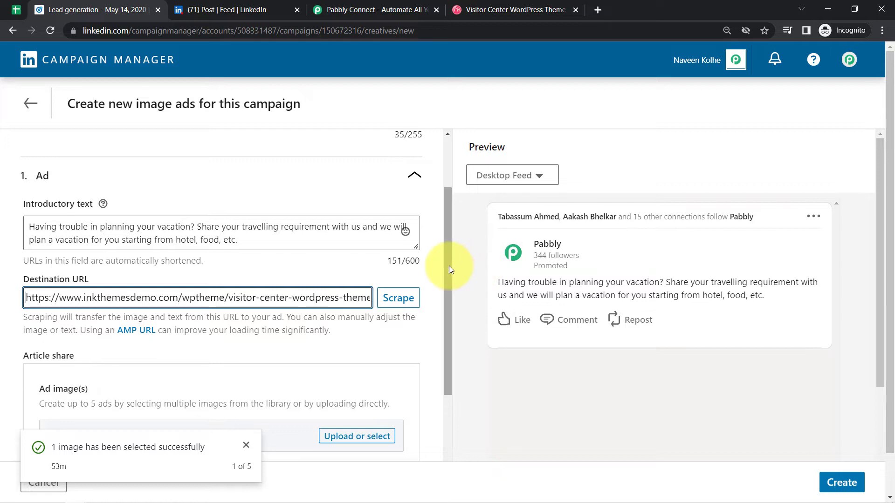
- Add the downloaded Gallery-11.jpg to the image library and select it as the ad image
left_click_drag(449, 266, 439, 365)
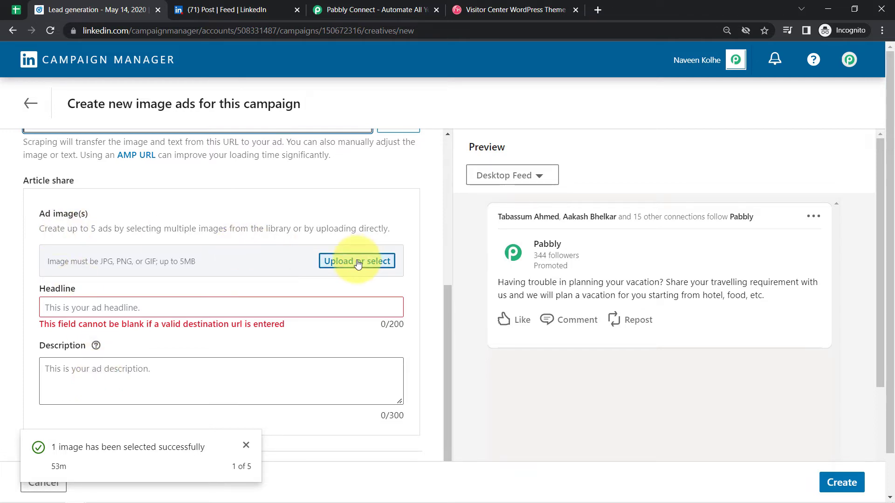
left_click(248, 415)
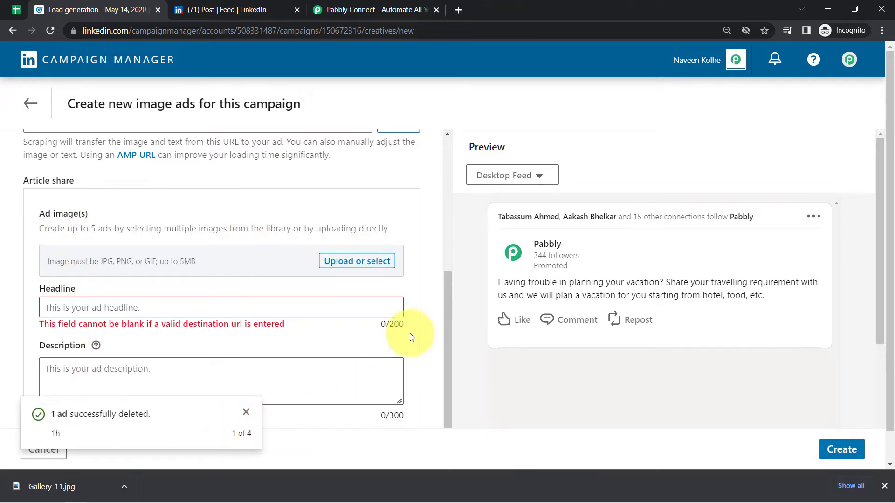
left_click(246, 413)
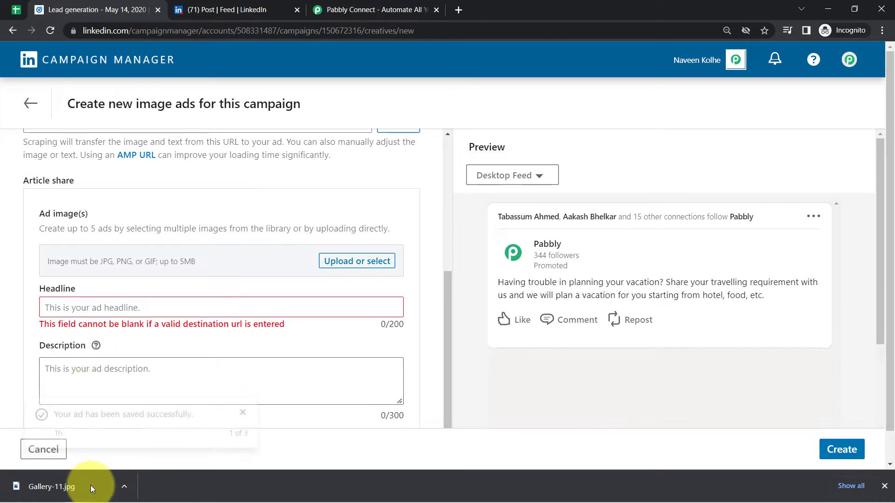
left_click_drag(74, 487, 349, 263)
left_click(154, 9)
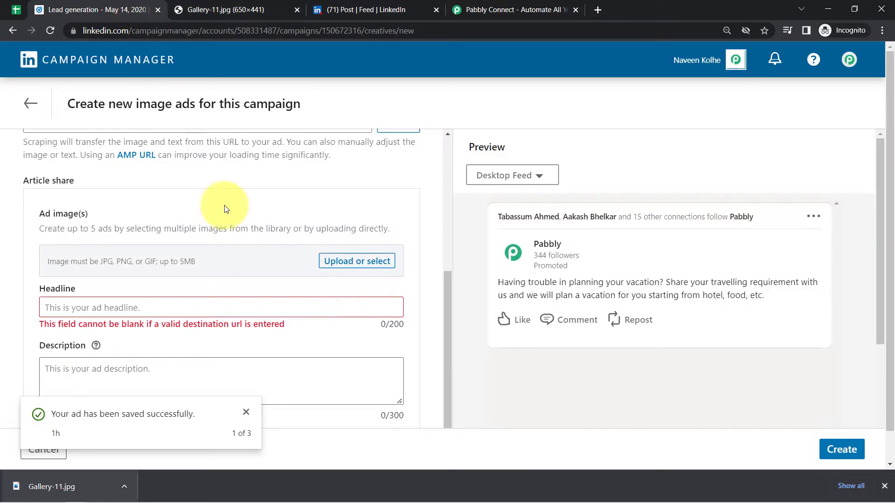
left_click(346, 264)
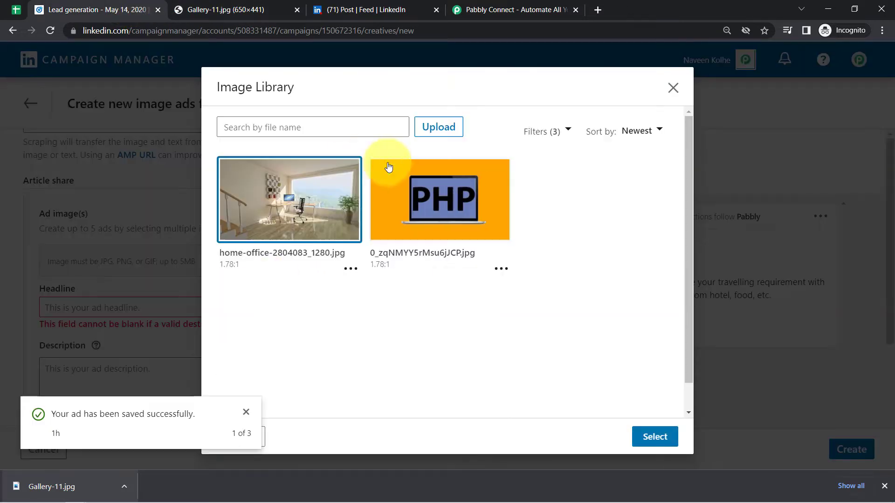
left_click_drag(43, 480, 515, 254)
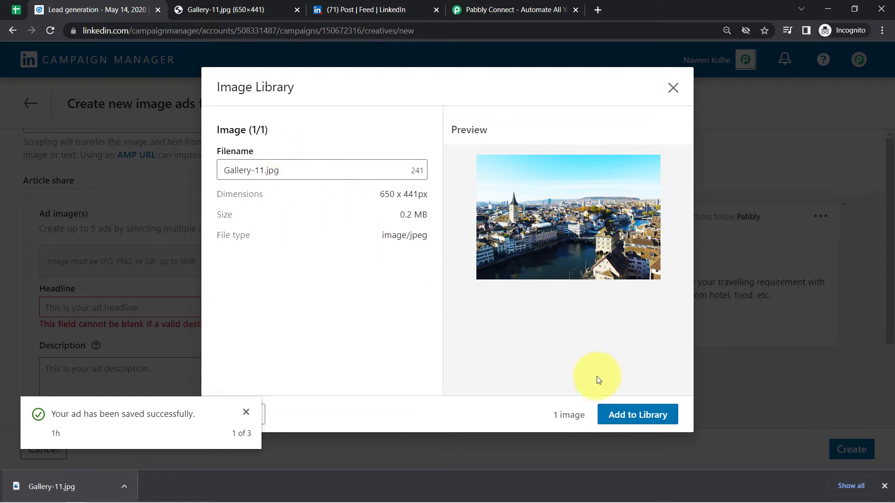
left_click(625, 418)
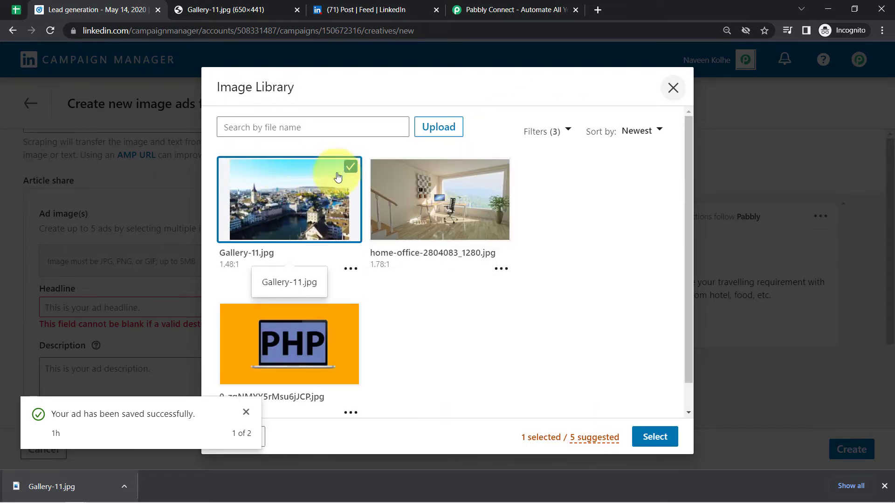
left_click(640, 431)
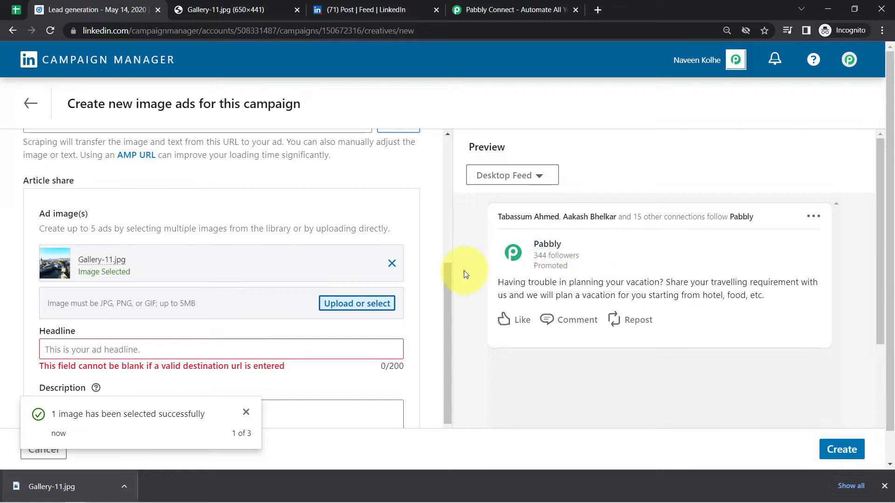
- Enter the headline "Book your Travelling package with us & Get 20% OFF", check the preview and create the ad without a description
left_click_drag(448, 278, 440, 339)
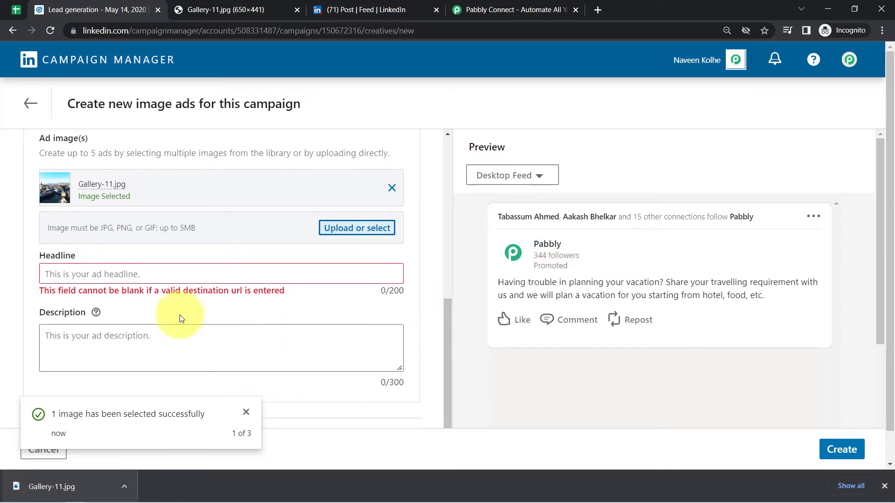
left_click(121, 279)
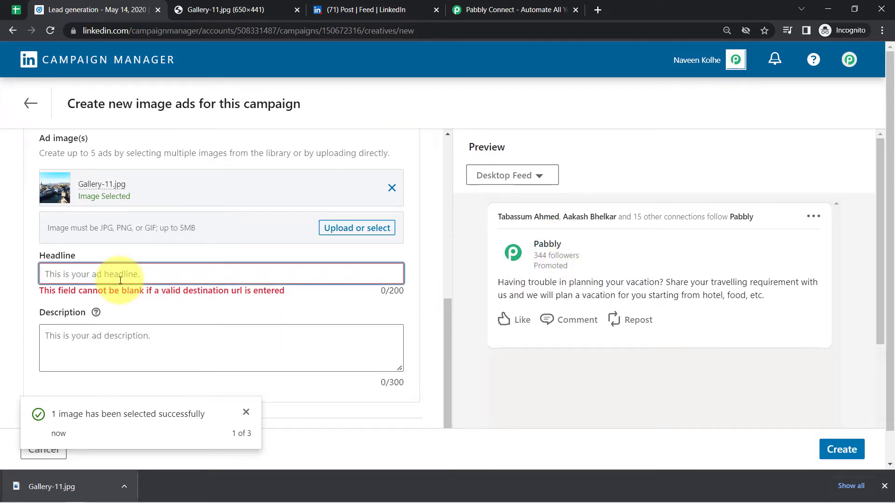
type("B")
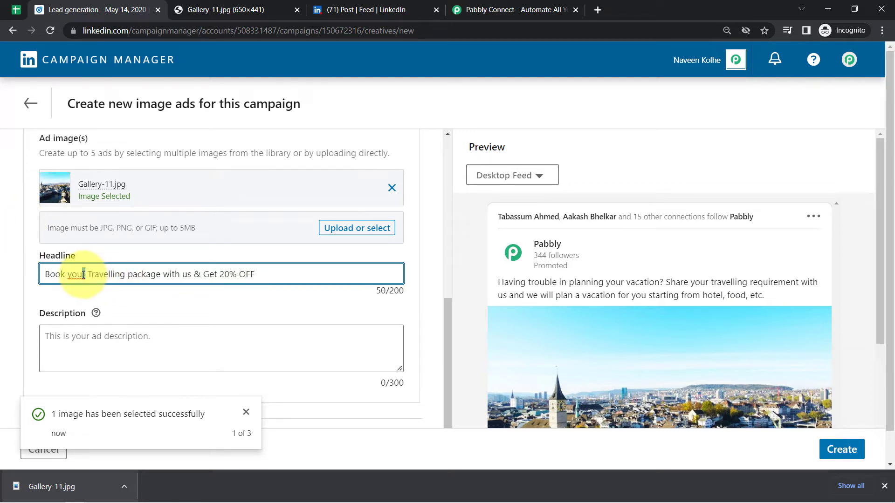
type("r")
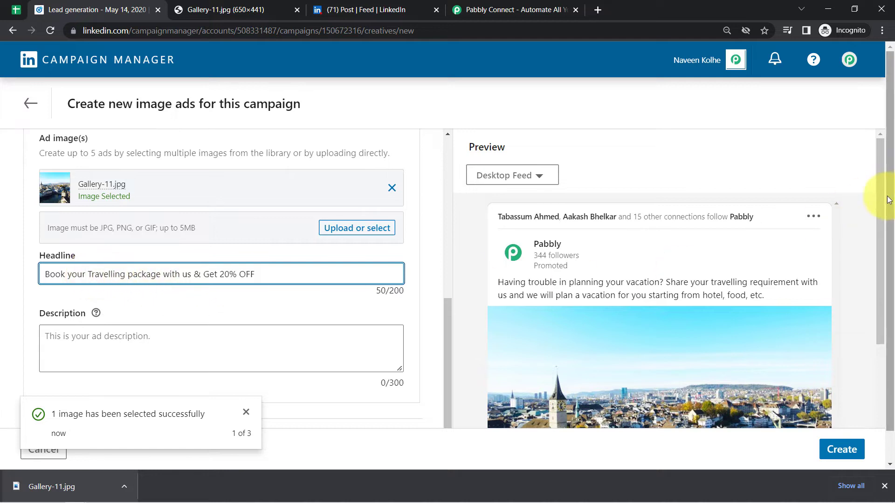
left_click_drag(880, 194, 879, 334)
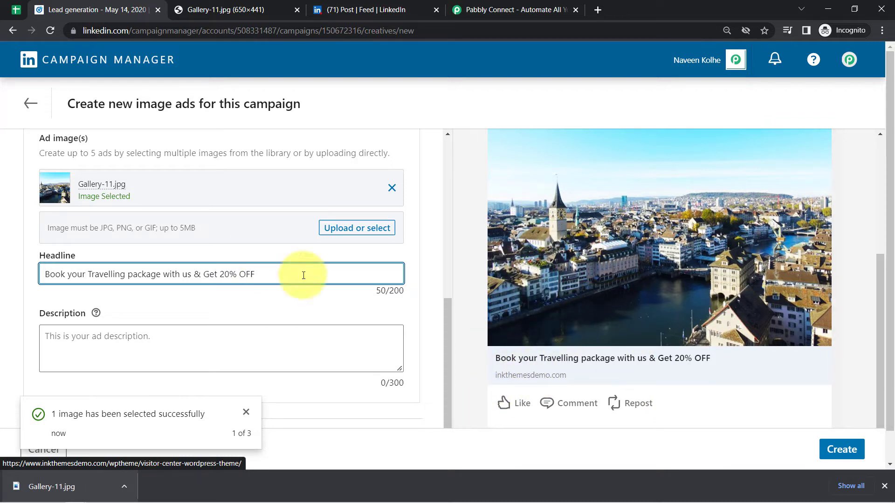
left_click(46, 372)
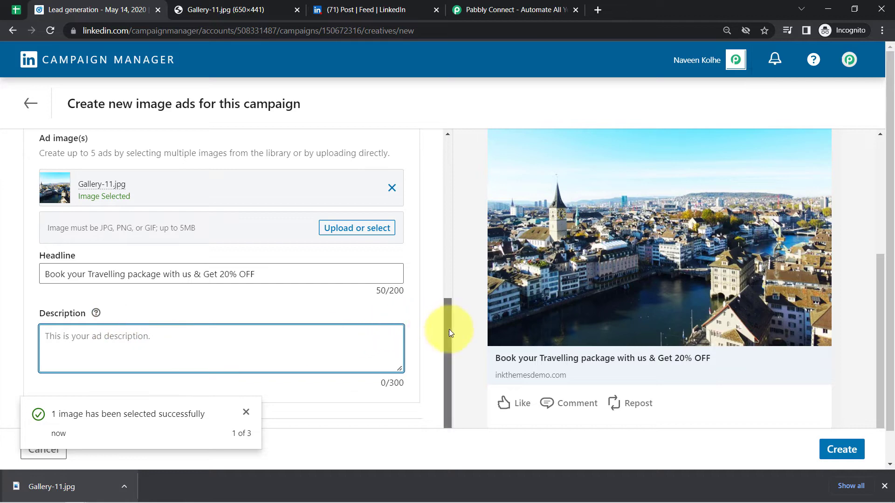
left_click(842, 450)
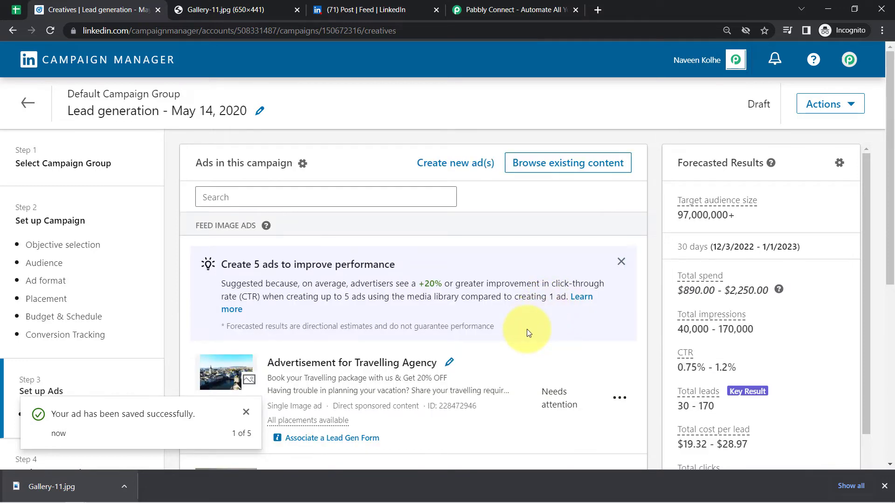
- Open the lead gen form association for the "Advertisement for Travelling Agency" ad and choose Sign Up as its call-to-action
left_click_drag(868, 230, 870, 276)
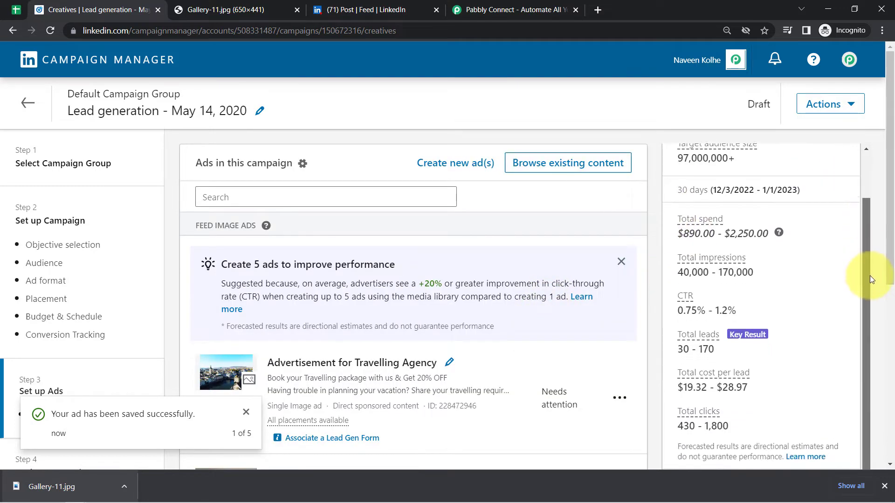
scroll(391, 330, "down", 1)
scroll(284, 373, "down", 5)
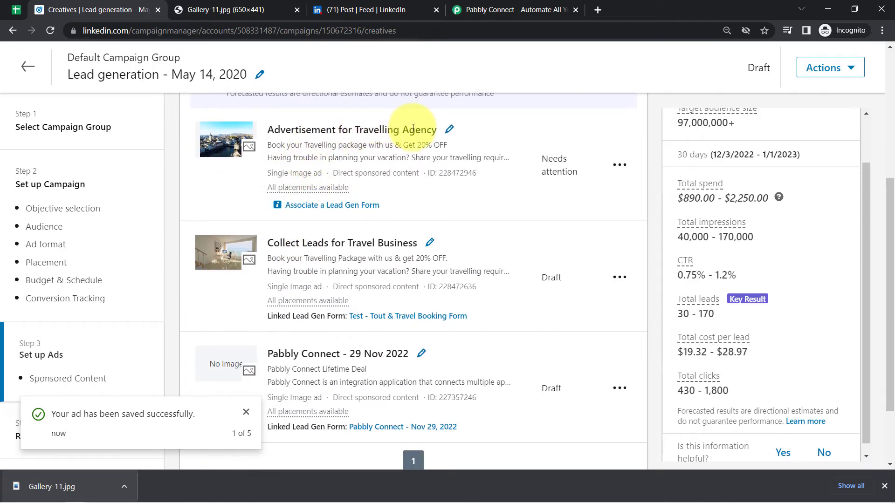
left_click(311, 205)
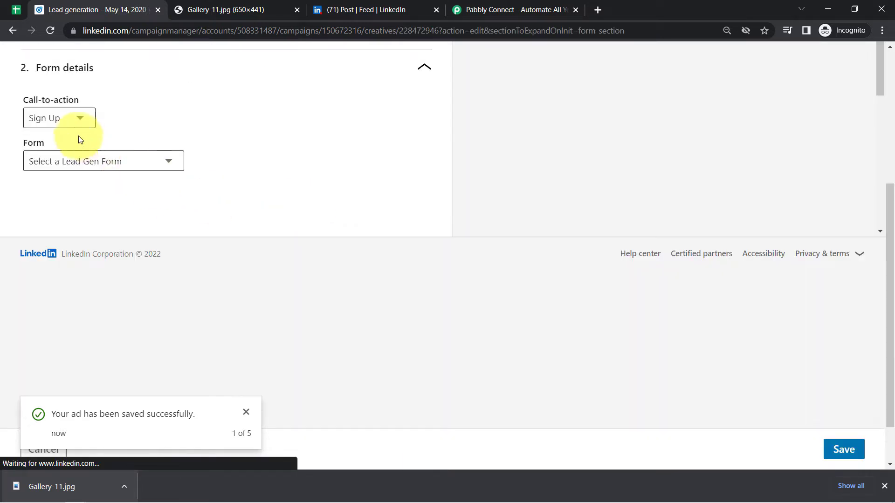
left_click(49, 117)
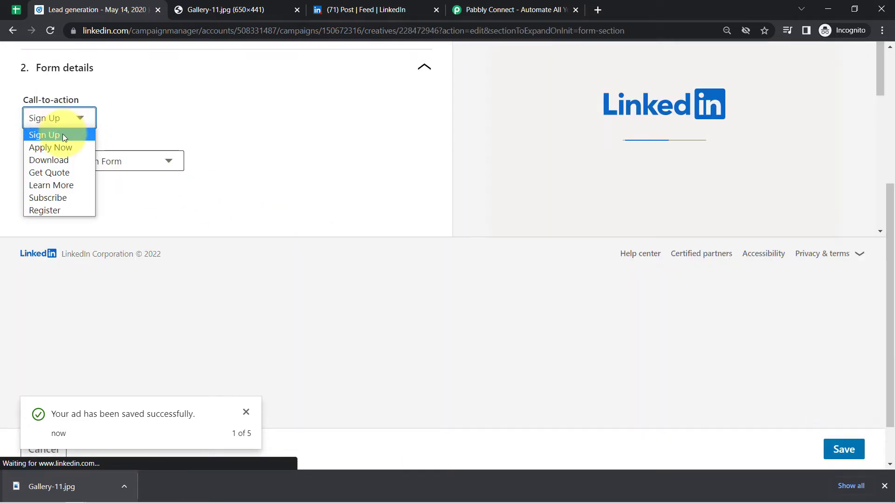
left_click(63, 134)
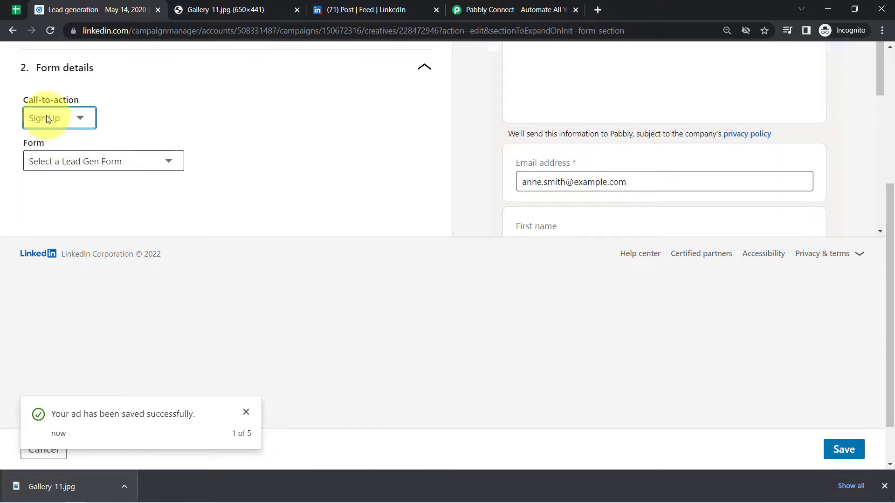
- Change the ad's call-to-action to Register, link it to the Tour & Travel Booking Form and save the association
left_click(48, 119)
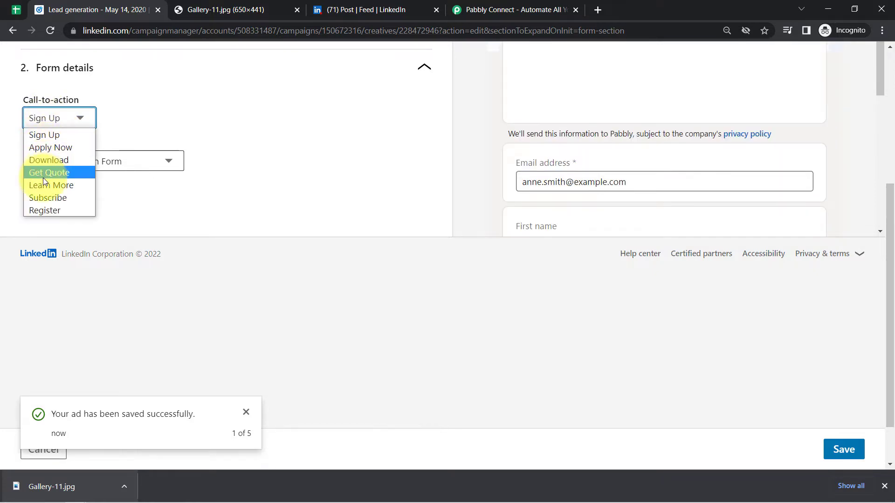
left_click(45, 211)
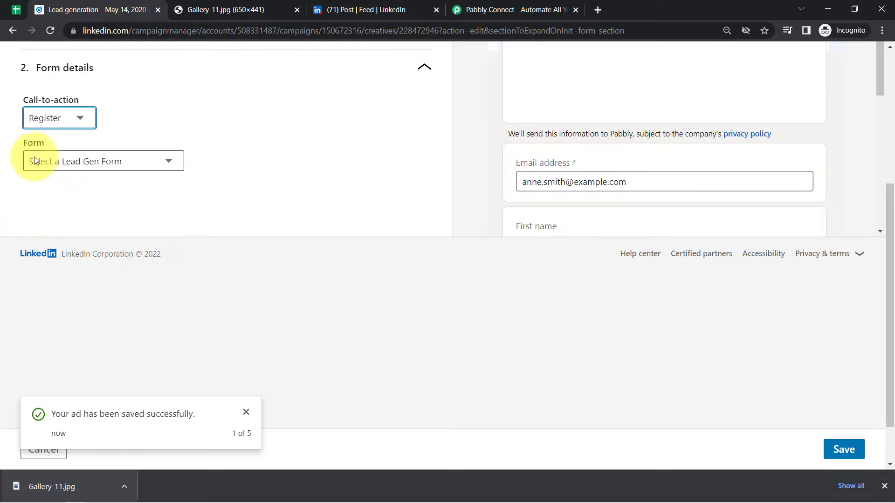
left_click(46, 162)
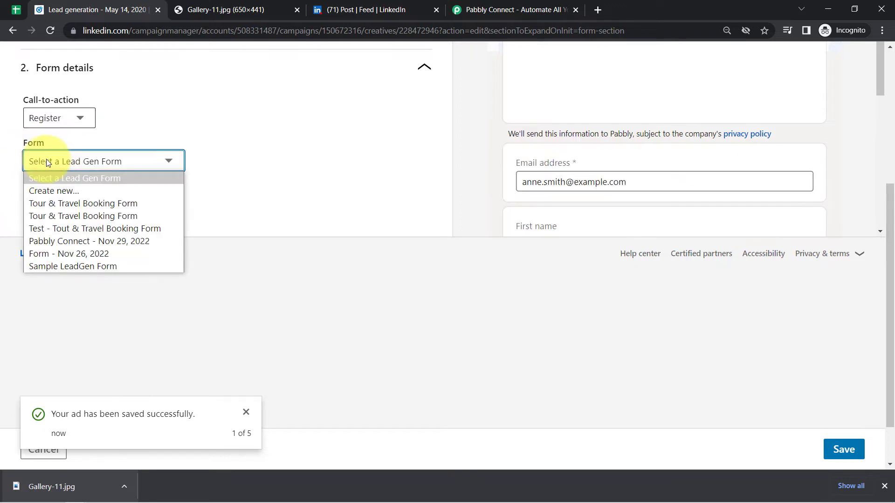
left_click(83, 203)
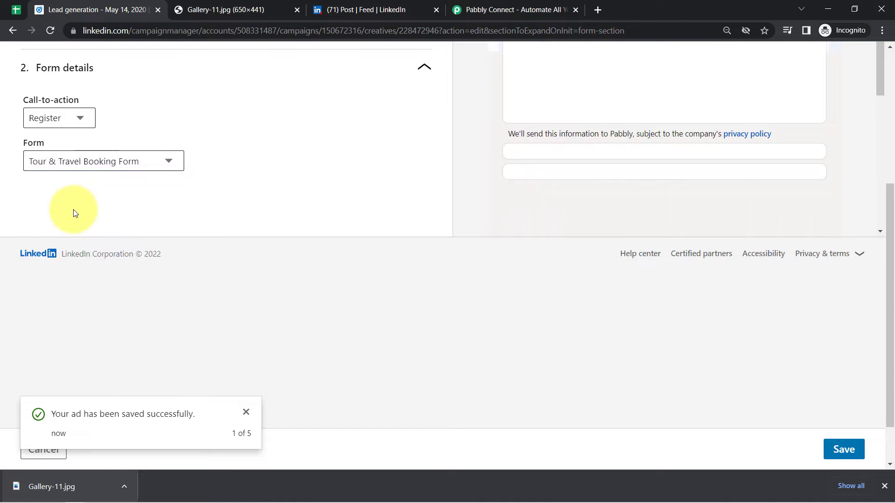
left_click(853, 452)
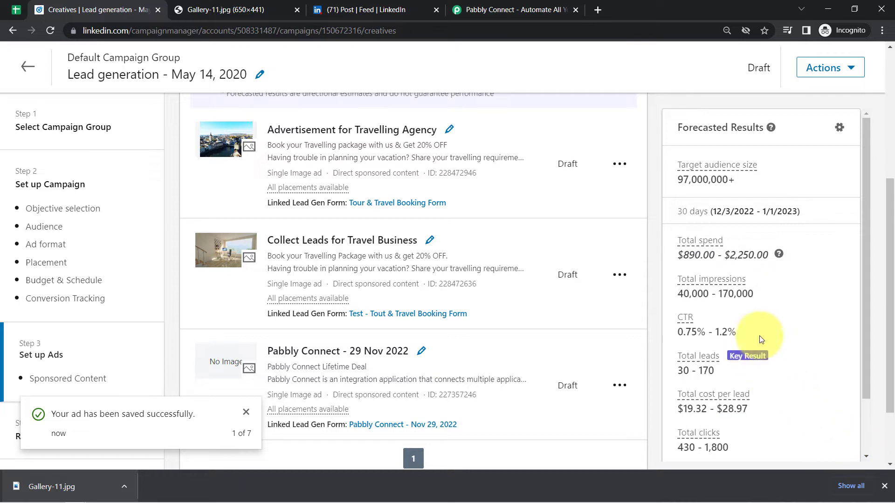
- Leave the campaign setup, list the campaign's ads and open the new travelling agency ad as a LinkedIn post
left_click_drag(891, 268, 891, 168)
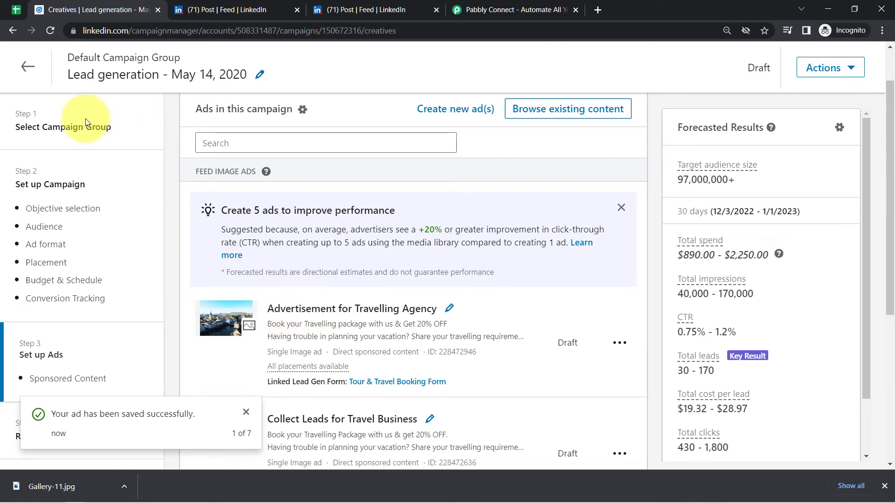
left_click(29, 70)
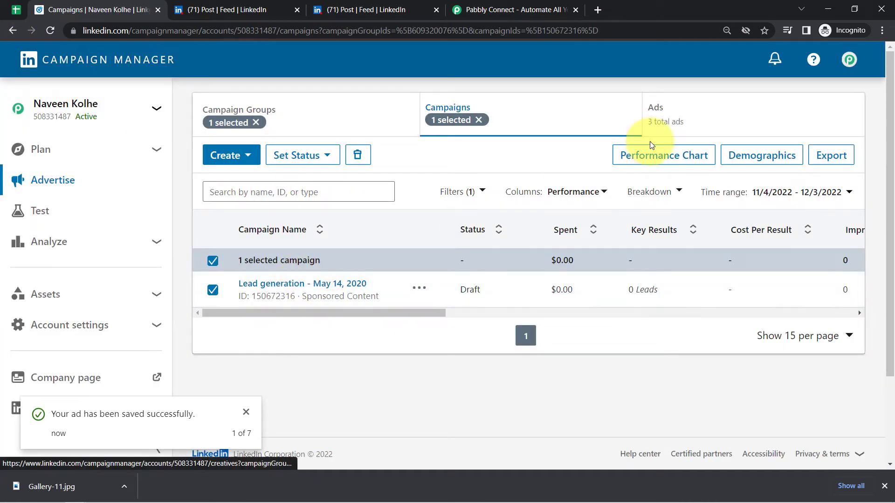
left_click(670, 120)
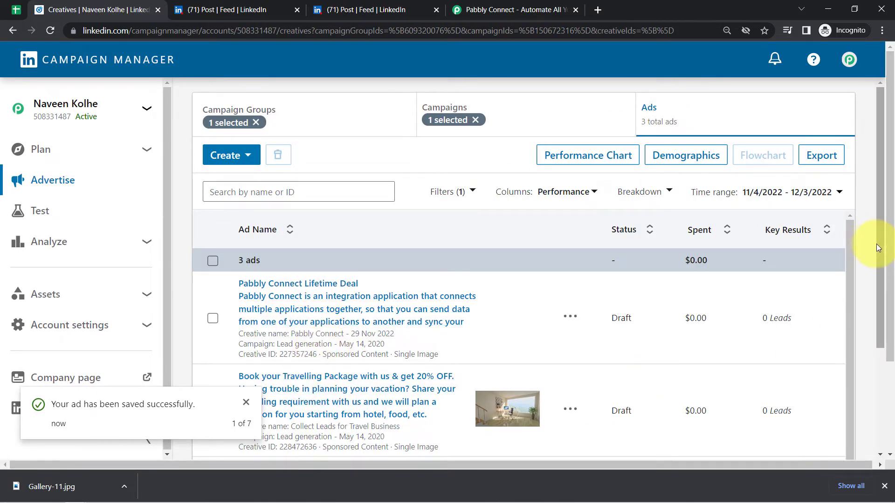
scroll(875, 298, "down", 3)
left_click(337, 356)
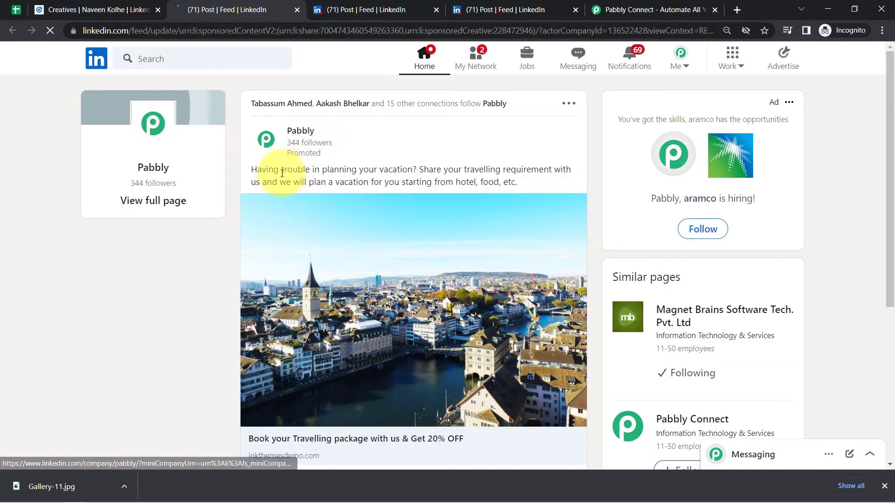
- Review the ad post's text and image, and open its Register form to examine the lead fields
left_click_drag(281, 170, 492, 183)
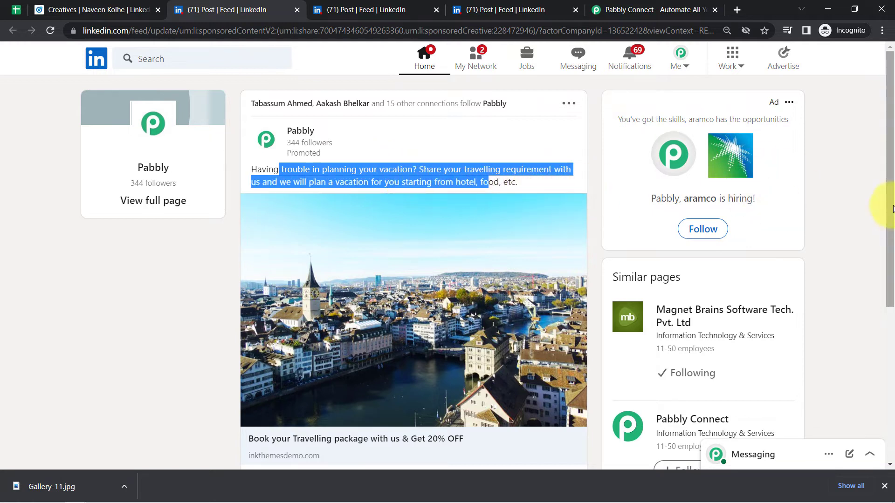
left_click_drag(888, 205, 888, 292)
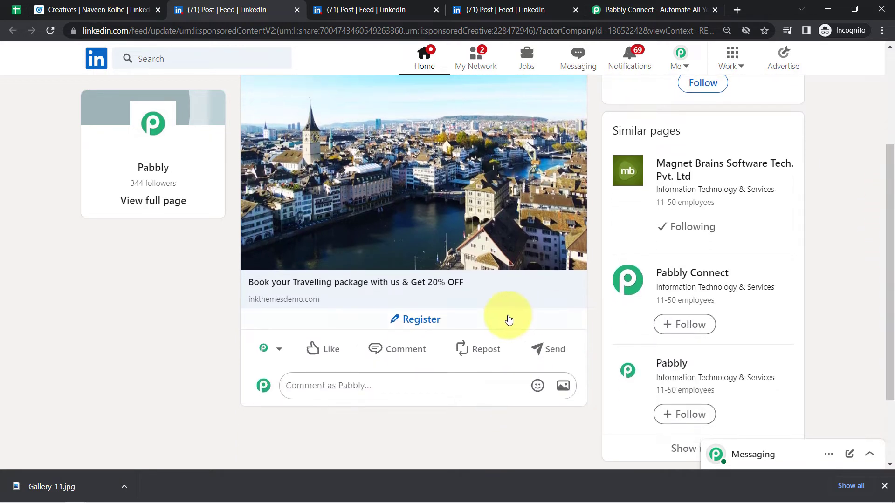
left_click(407, 319)
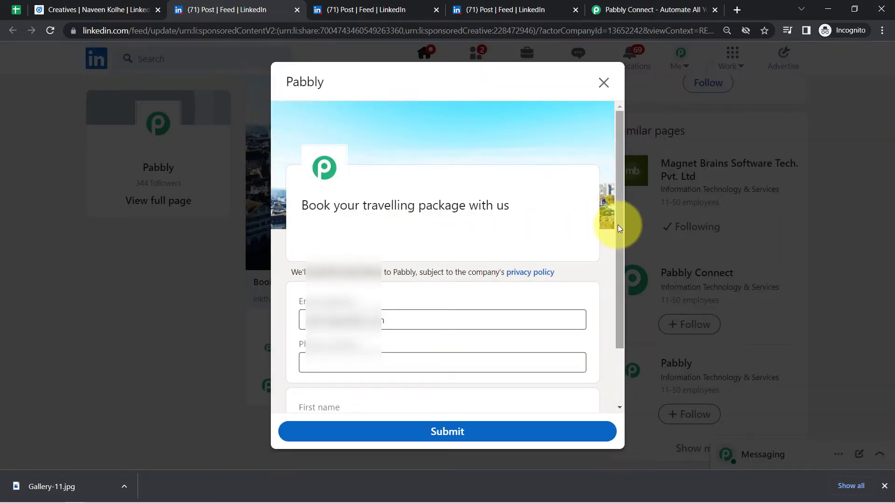
left_click_drag(618, 225, 628, 304)
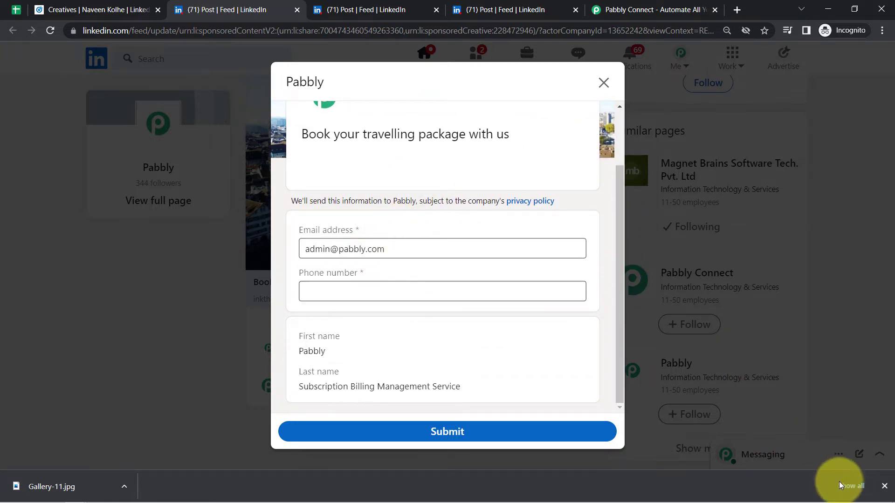
left_click(880, 490)
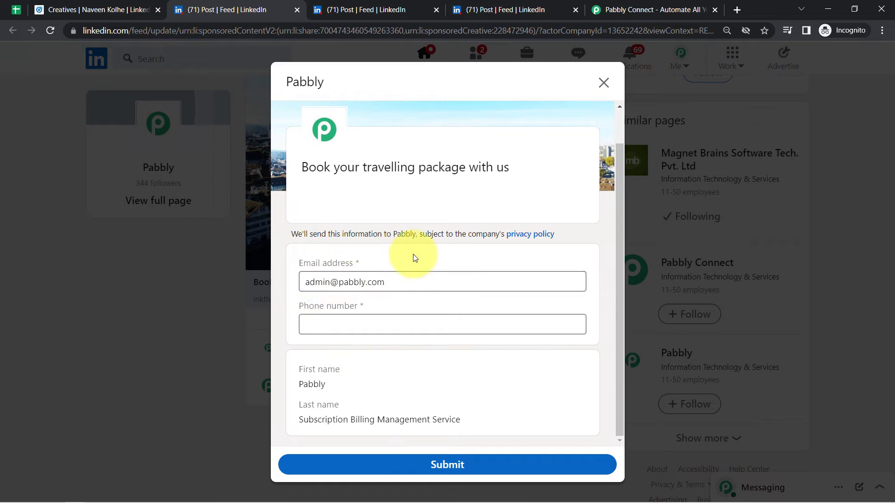
- Look at the Leads Collected via LinkedIn Ads sheet, switch to the Pabbly site, sign in and open Pabbly Connect
left_click(14, 9)
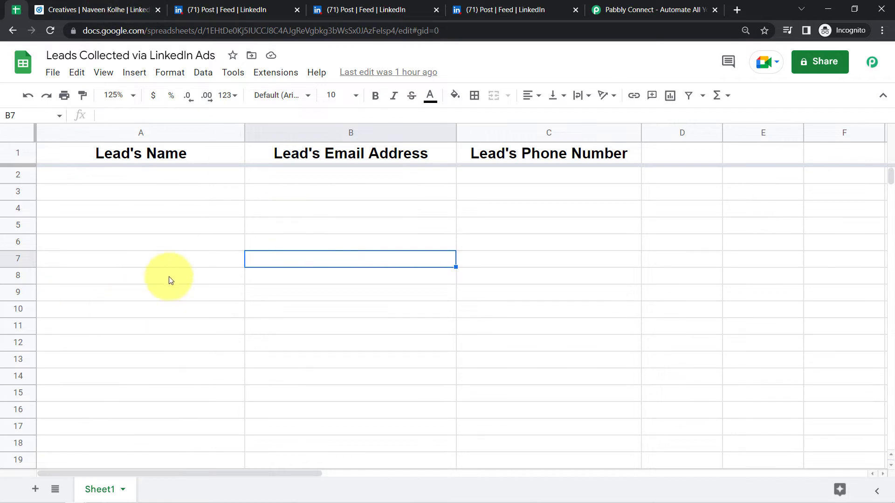
left_click(646, 9)
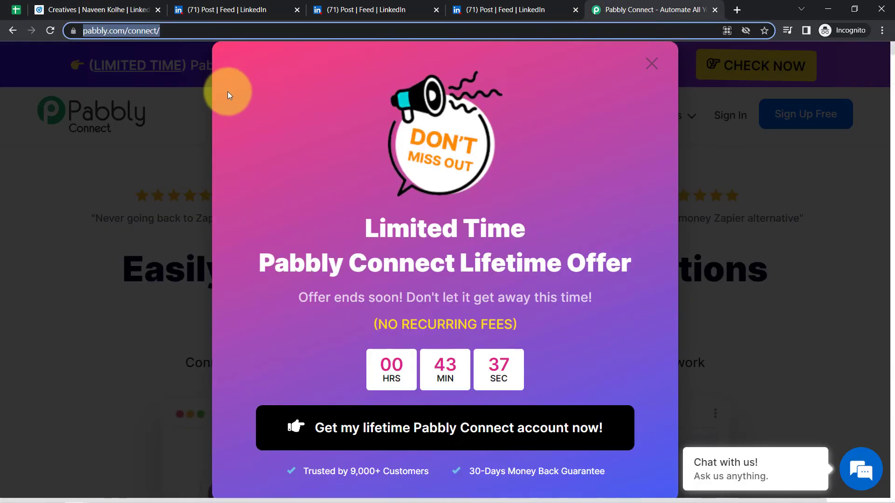
left_click(661, 66)
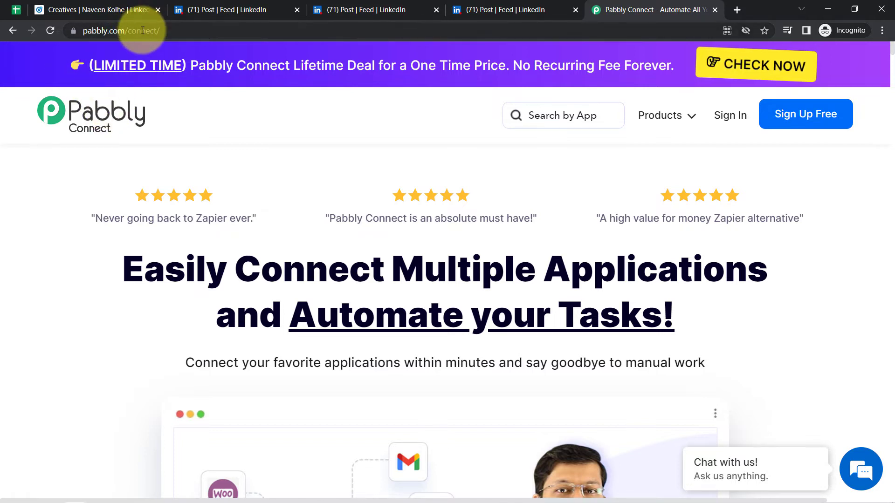
left_click_drag(101, 31, 179, 32)
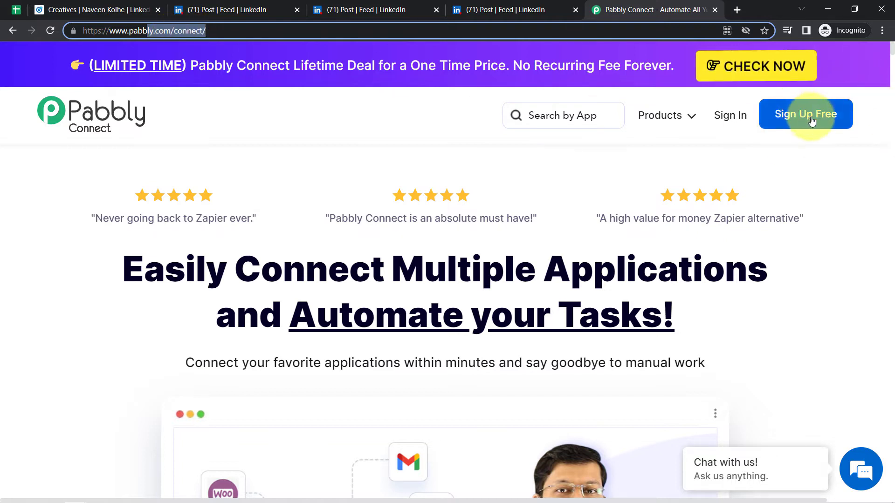
left_click(740, 120)
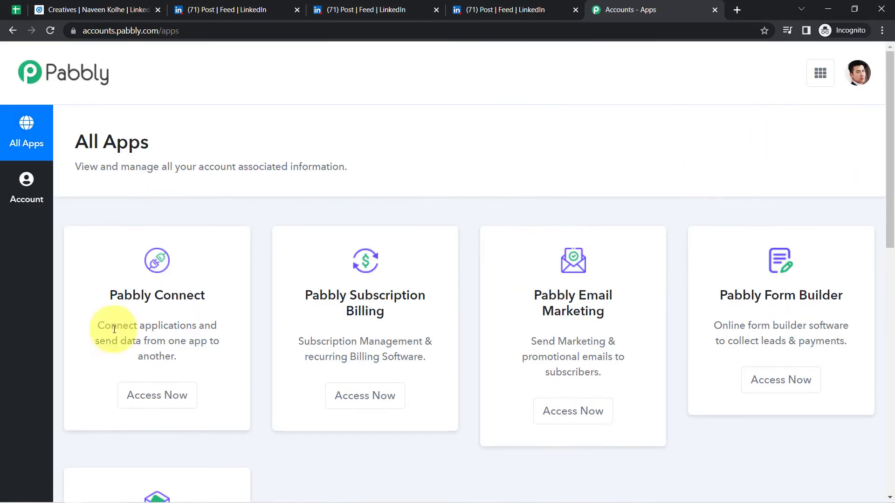
left_click(151, 408)
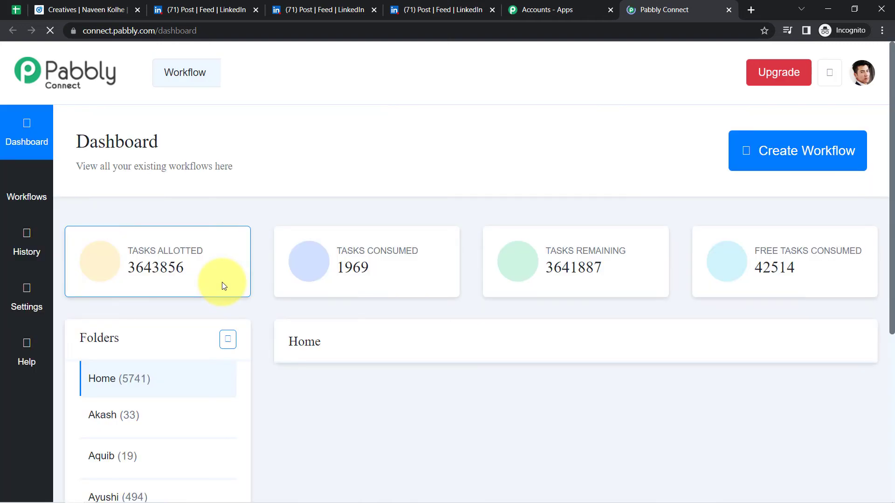
- Create a workflow named "Collect LinkedIn Leads in Google Sheets Automatically" and collapse its trigger to view the trigger and action steps
left_click(799, 151)
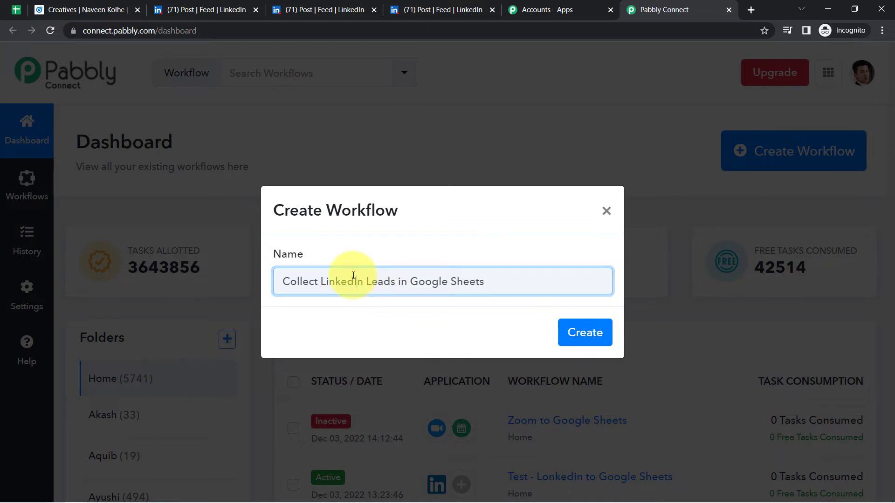
left_click(496, 274)
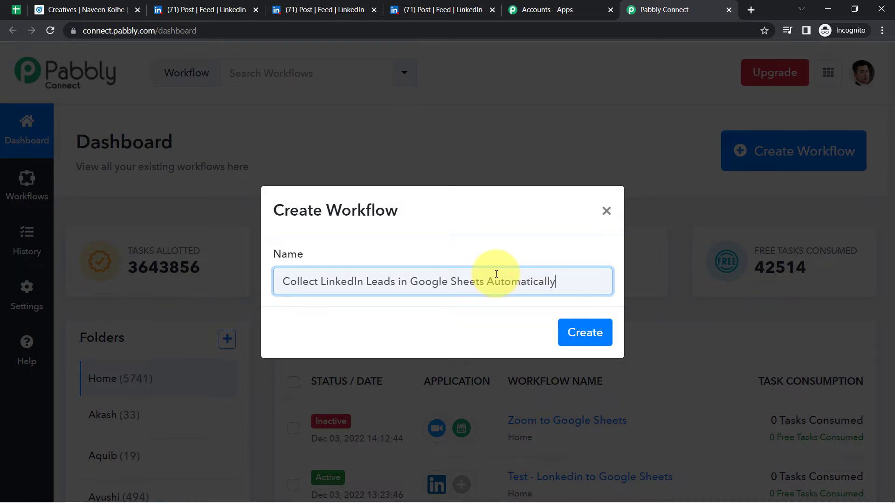
left_click(597, 332)
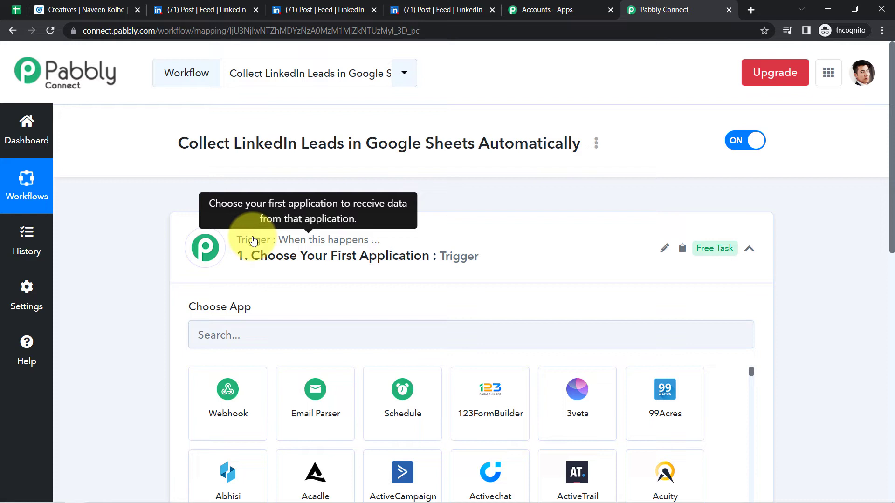
left_click(254, 247)
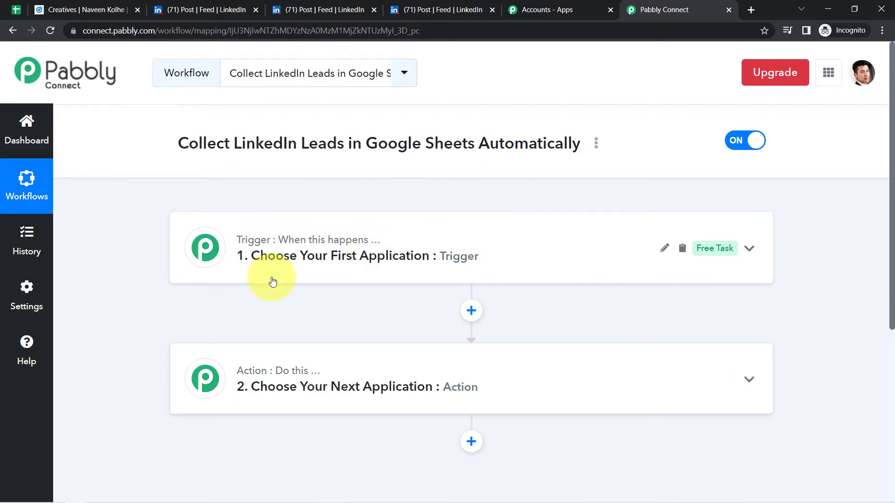
left_click_drag(580, 143, 527, 146)
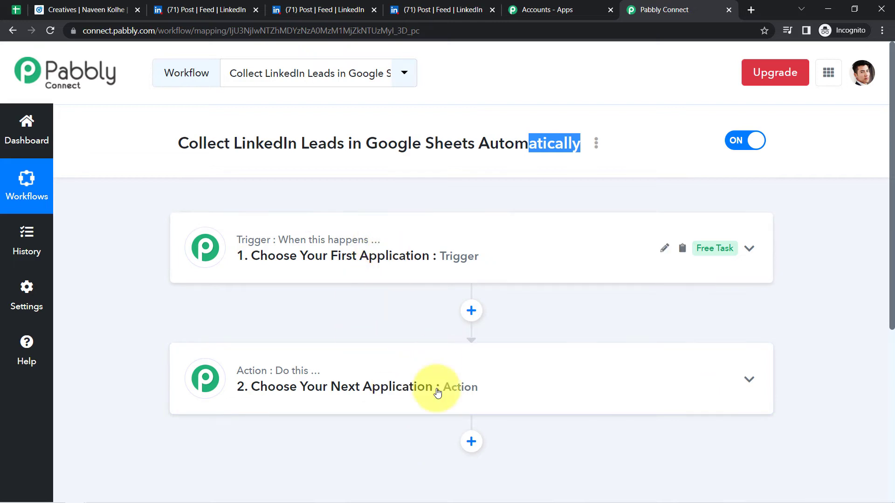
- Set LinkedIn Lead Gen Forms (Beta) as the trigger app with New Lead Gen Form Response as the trigger event
left_click(380, 258)
left_click(290, 335)
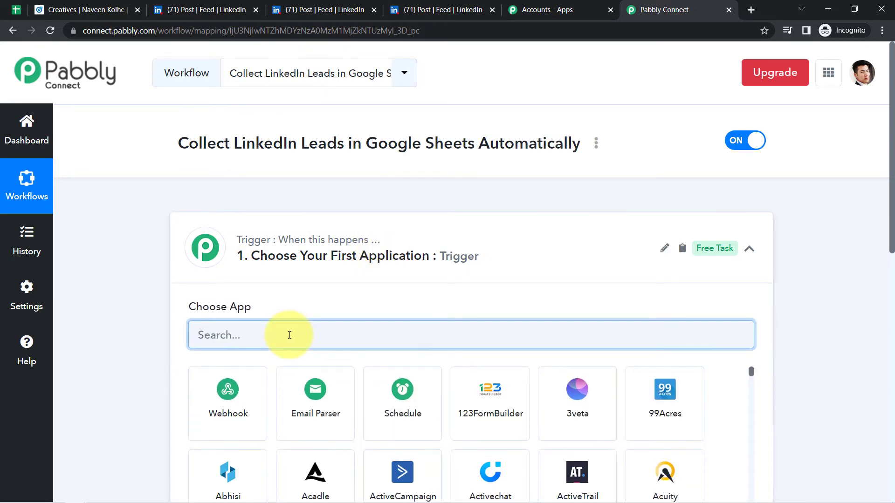
type("link")
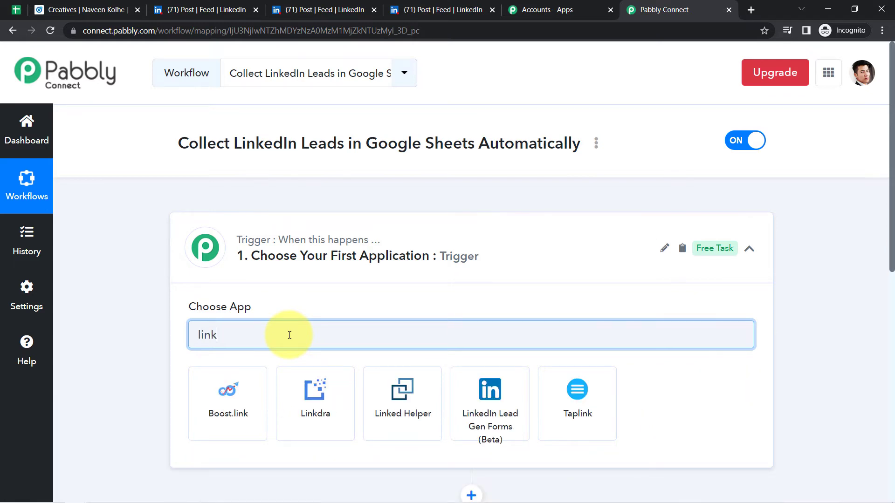
left_click(495, 428)
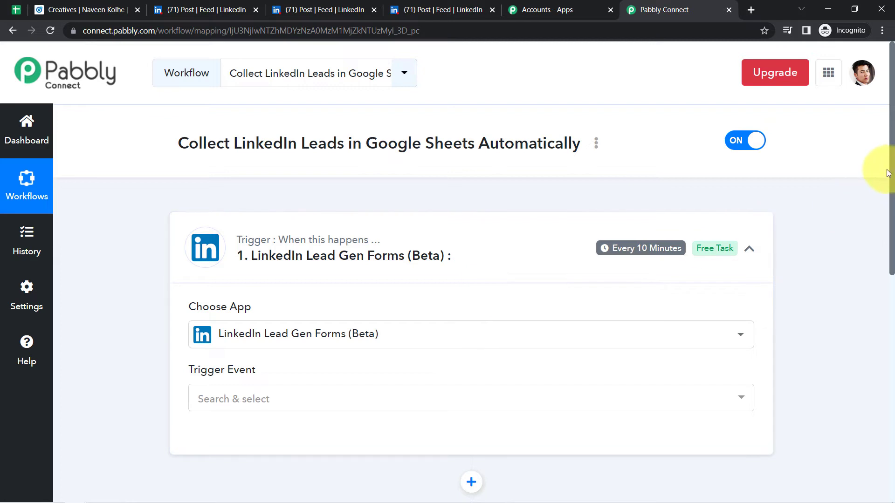
scroll(880, 220, "down", 3)
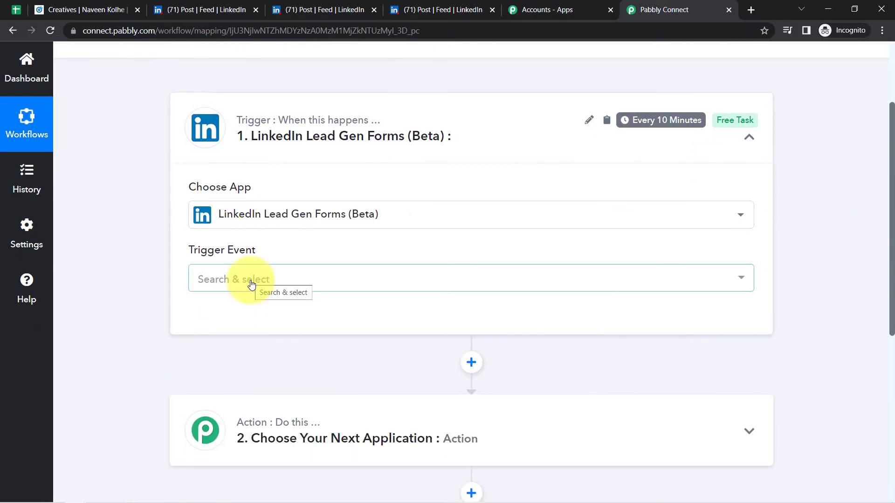
left_click(251, 282)
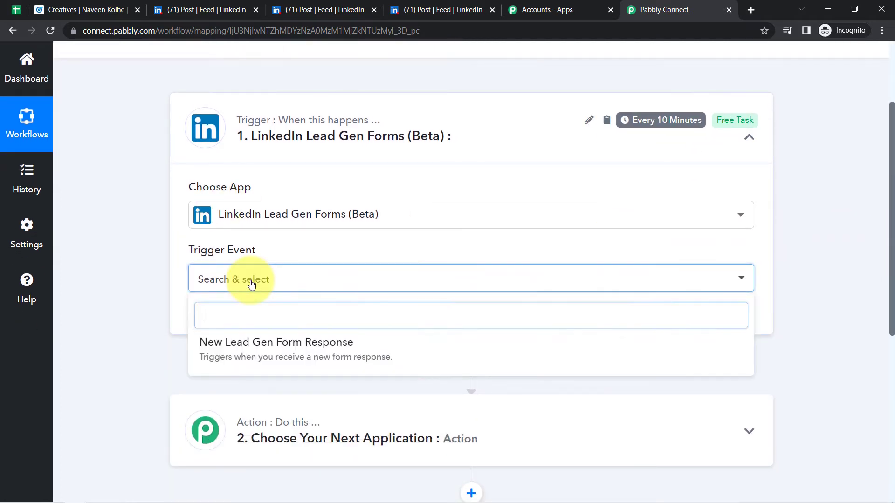
left_click(261, 344)
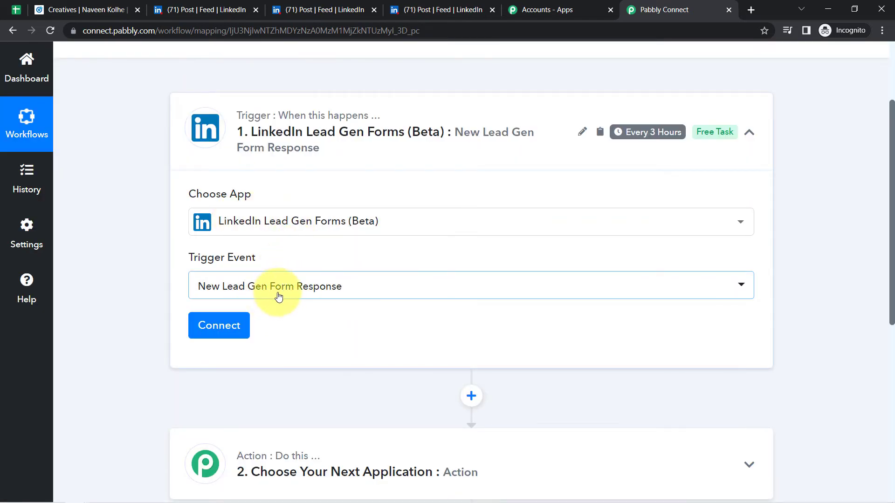
- Connect the trigger through a new LinkedIn Lead Gen Forms (Beta) connection, authorizing it by signing in to the LinkedIn account
left_click(212, 326)
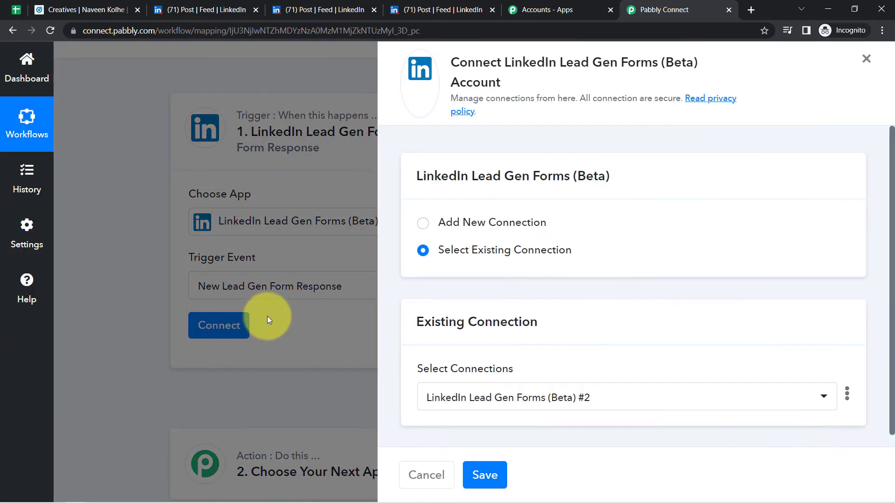
left_click(457, 223)
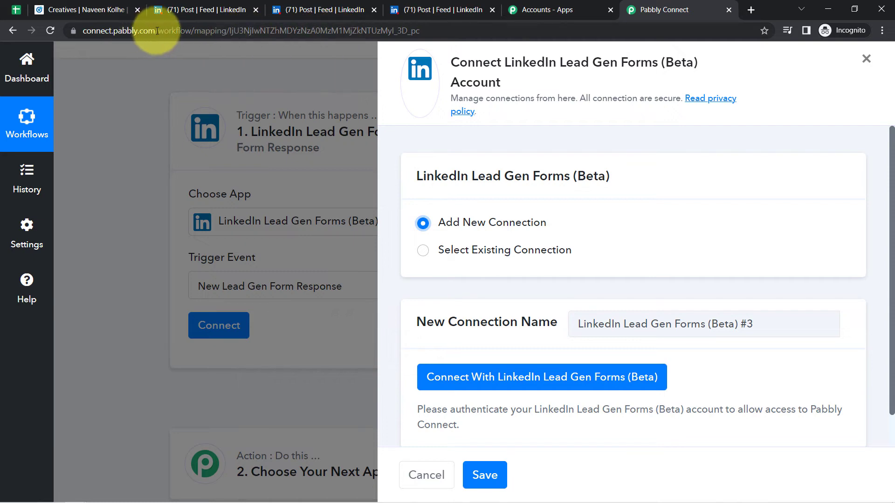
left_click(511, 389)
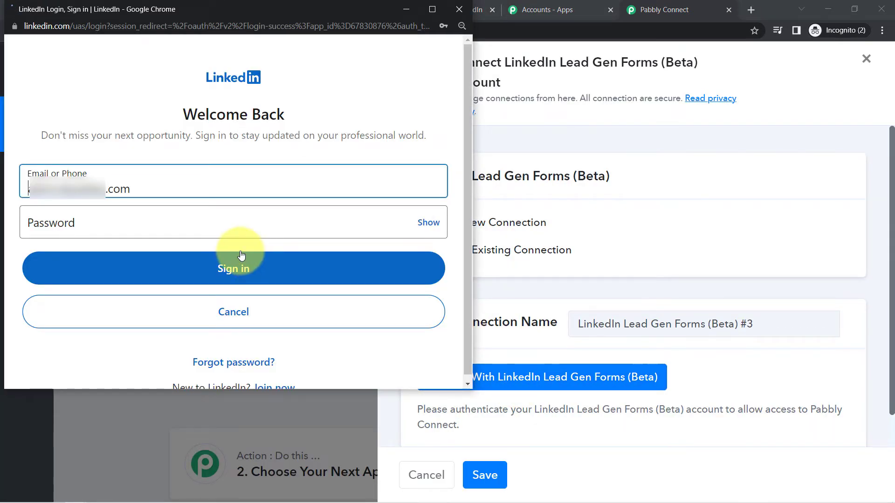
left_click(148, 190)
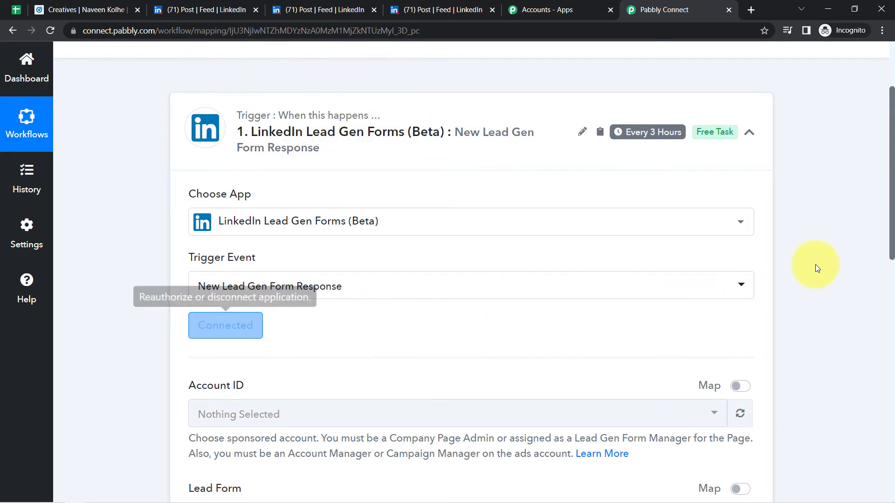
- Check the trigger's Account ID and Lead Form fields against the ad account in LinkedIn Campaign Manager
left_click_drag(892, 229, 891, 273)
left_click(247, 293)
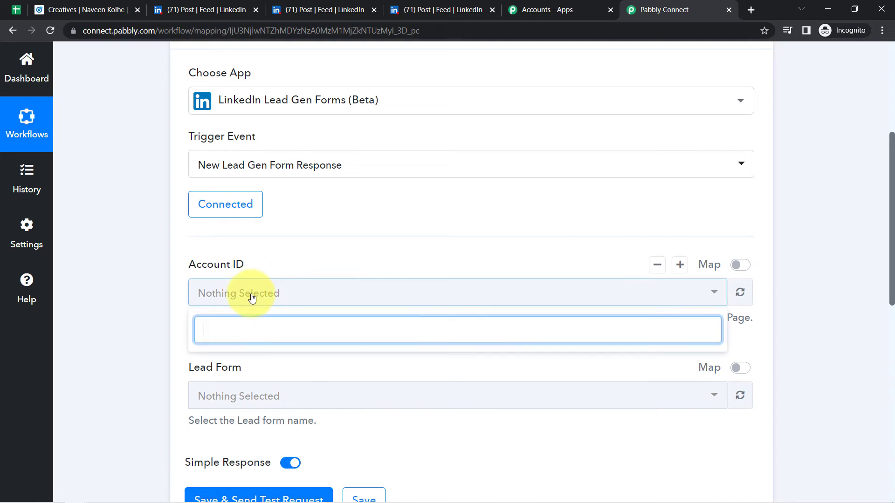
left_click(223, 206)
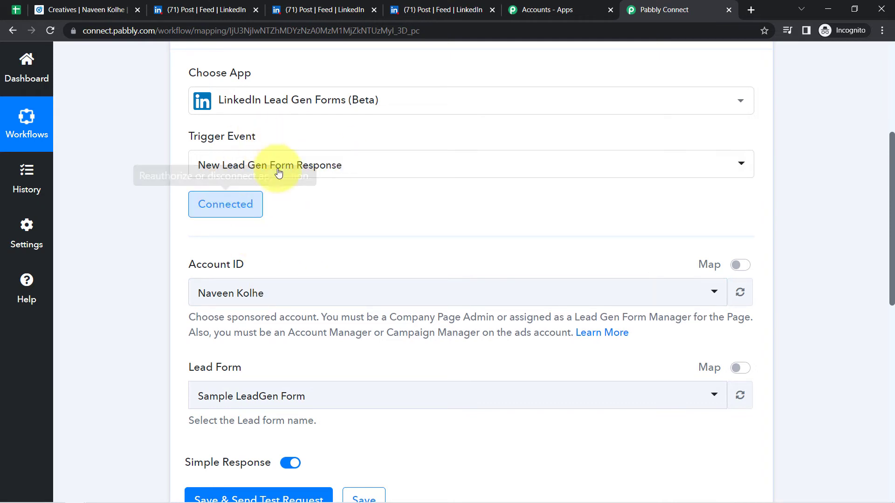
left_click_drag(208, 265, 253, 266)
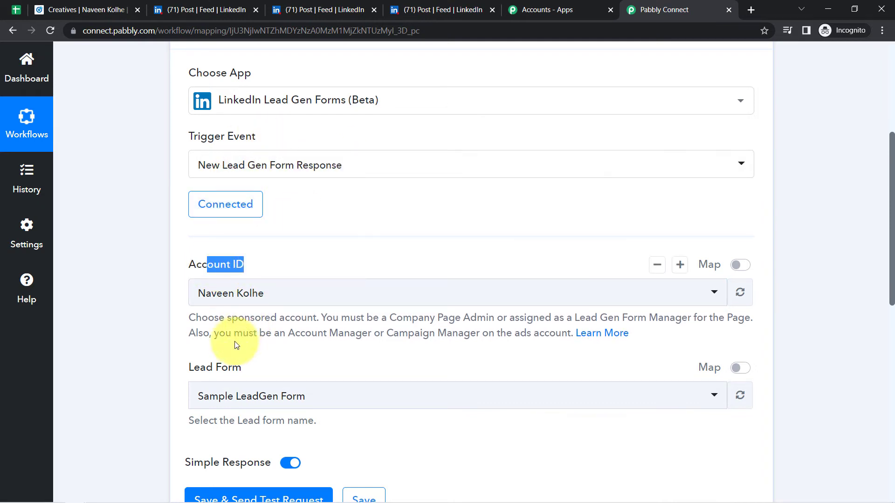
left_click_drag(207, 368, 268, 366)
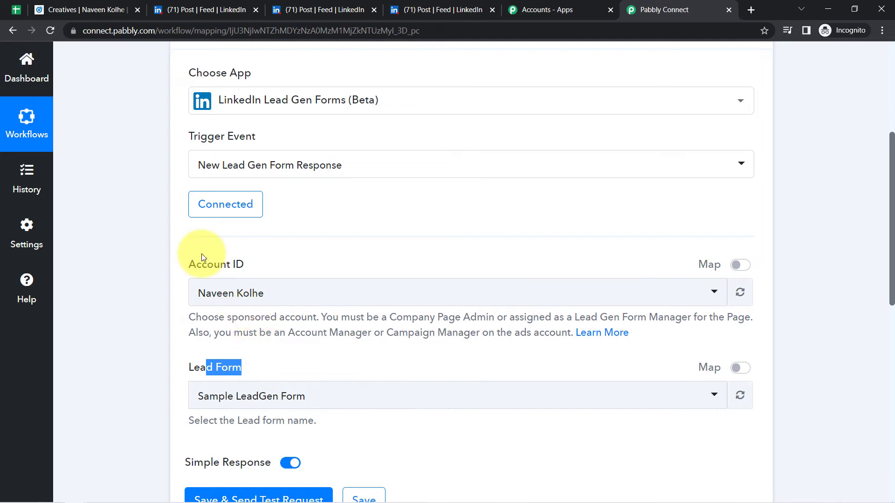
left_click(71, 11)
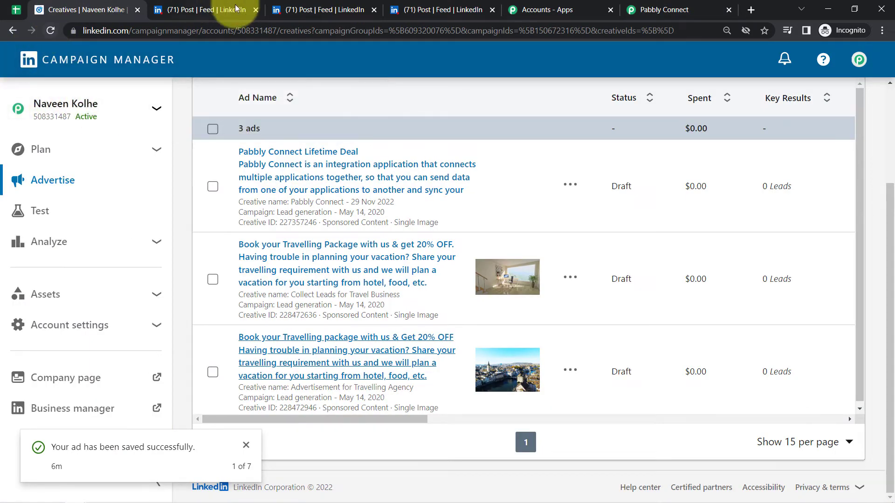
left_click(671, 4)
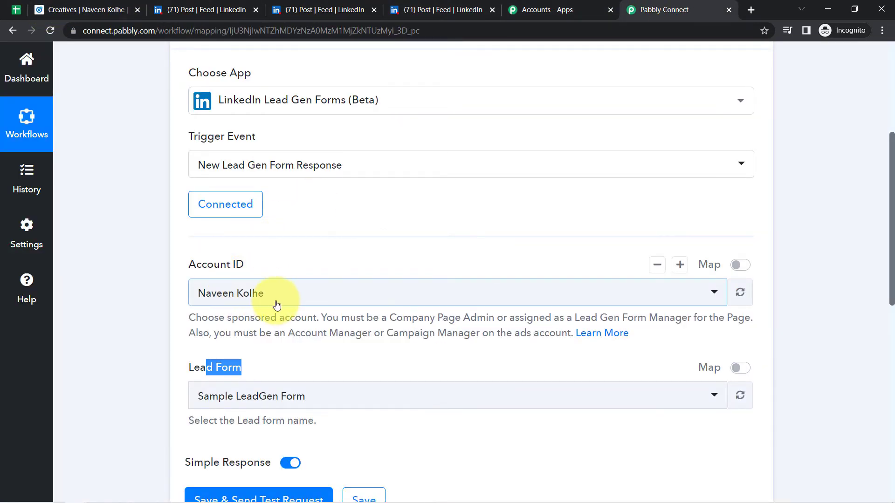
- Set the trigger's lead form to Tour & Travel Booking Form and save the trigger settings
left_click(246, 400)
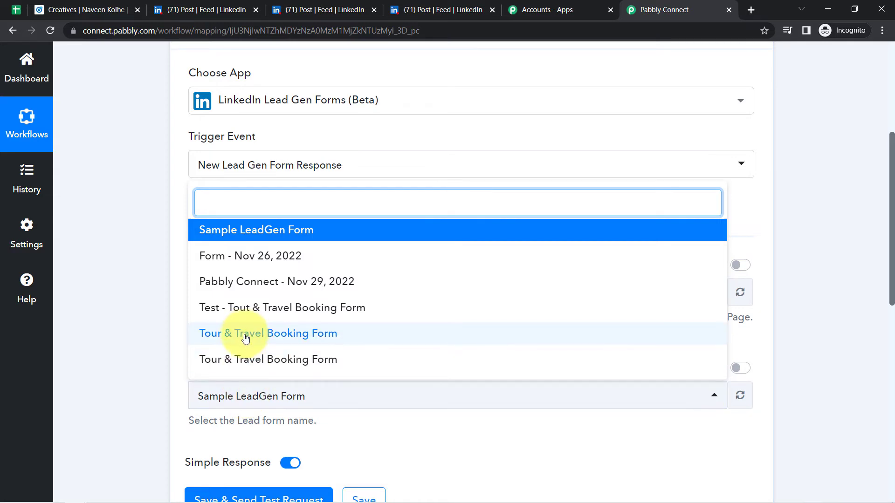
left_click(292, 341)
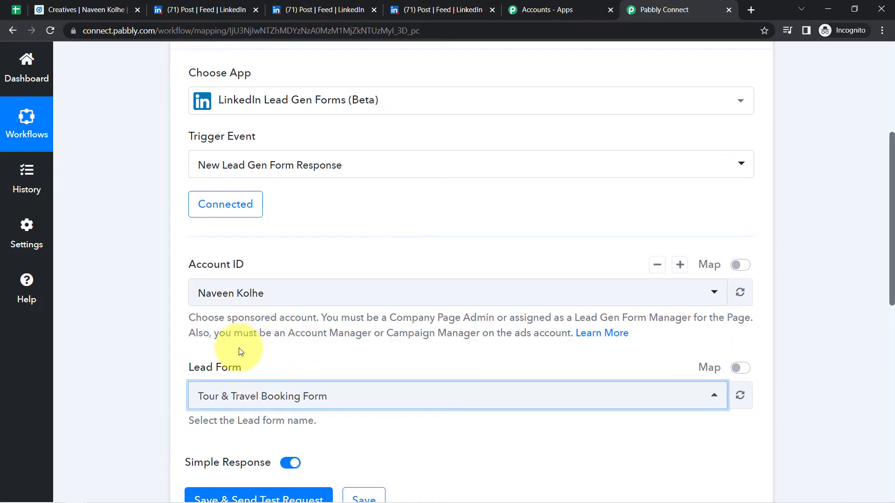
left_click(202, 395)
left_click(289, 368)
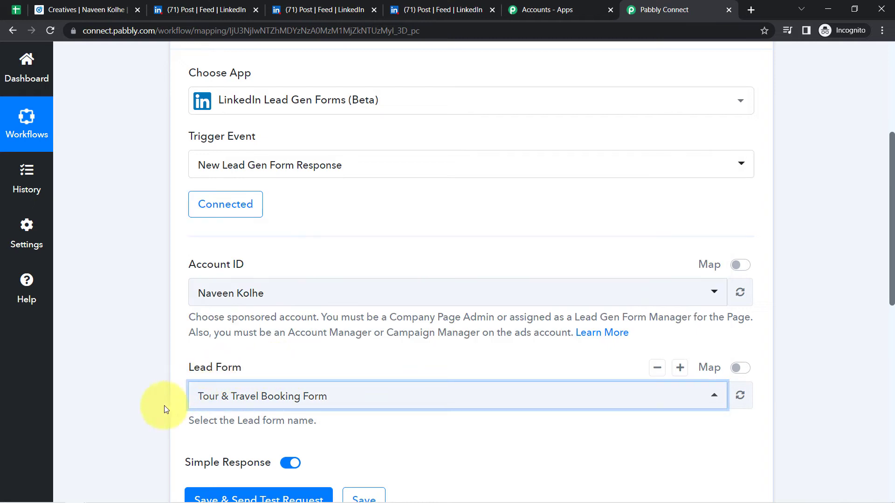
left_click_drag(888, 211, 872, 323)
left_click(365, 248)
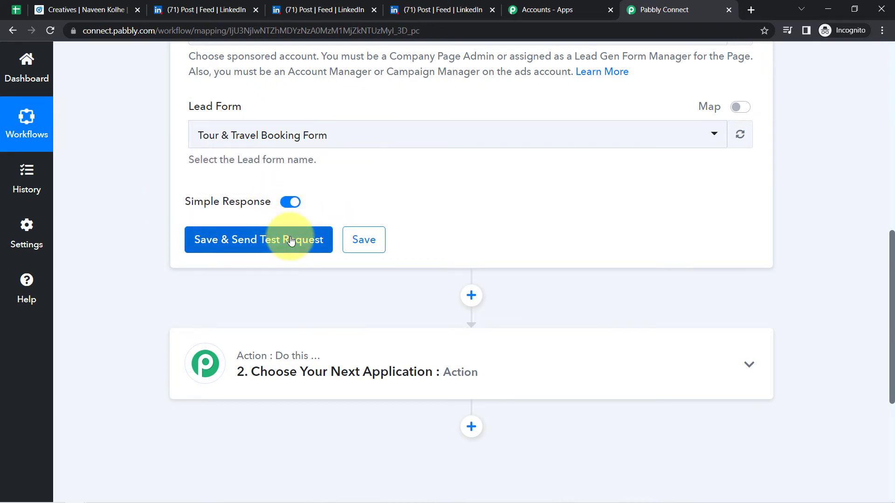
- Switch to the LinkedIn ad's travelling package form and replace the lead's email address and fill in the phone number
left_click(310, 6)
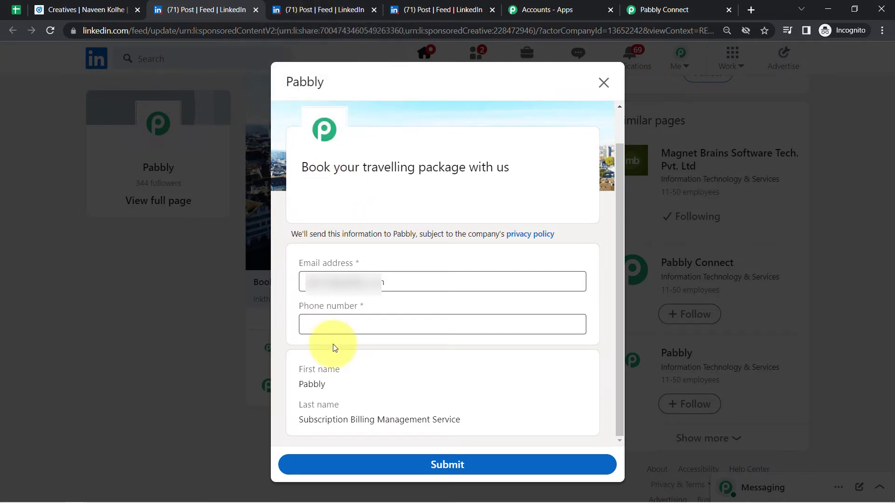
left_click(310, 281)
key("ctrl+a")
key("BackSpace")
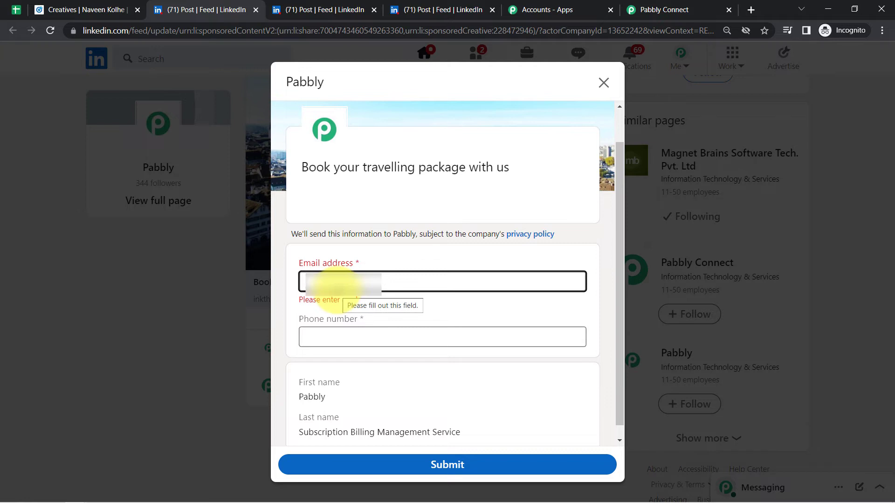
left_click_drag(367, 168, 499, 166)
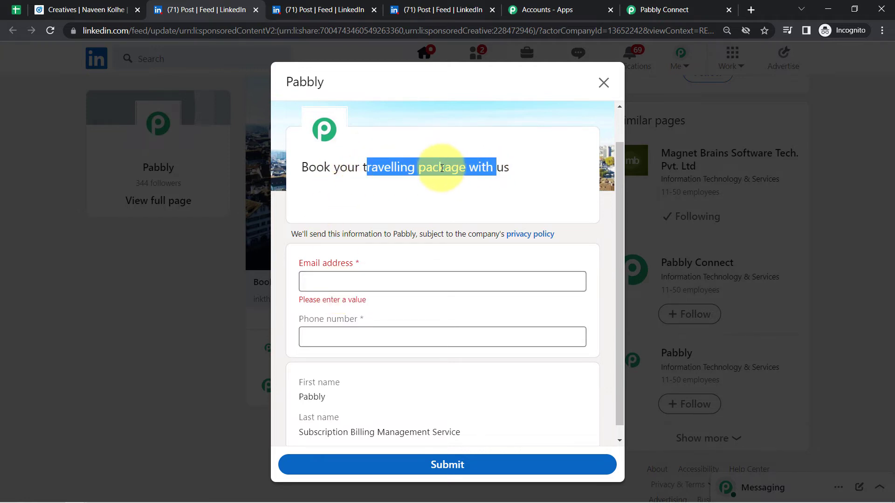
left_click(392, 176)
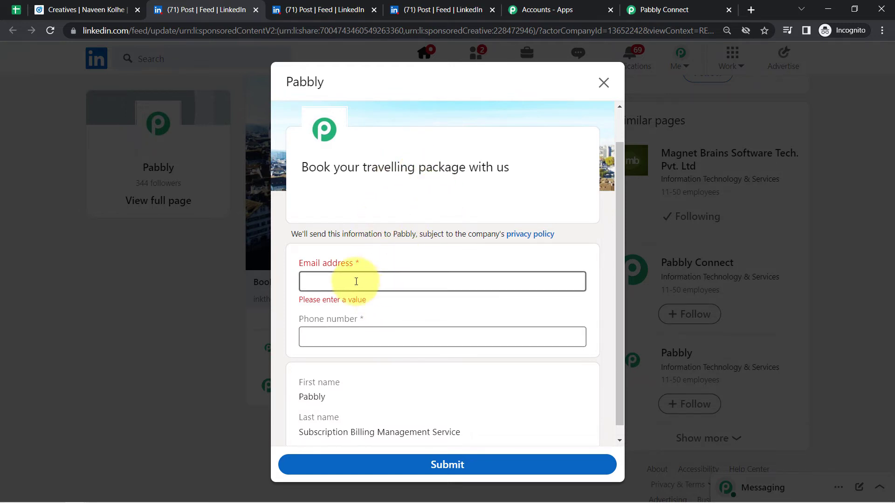
left_click(356, 282)
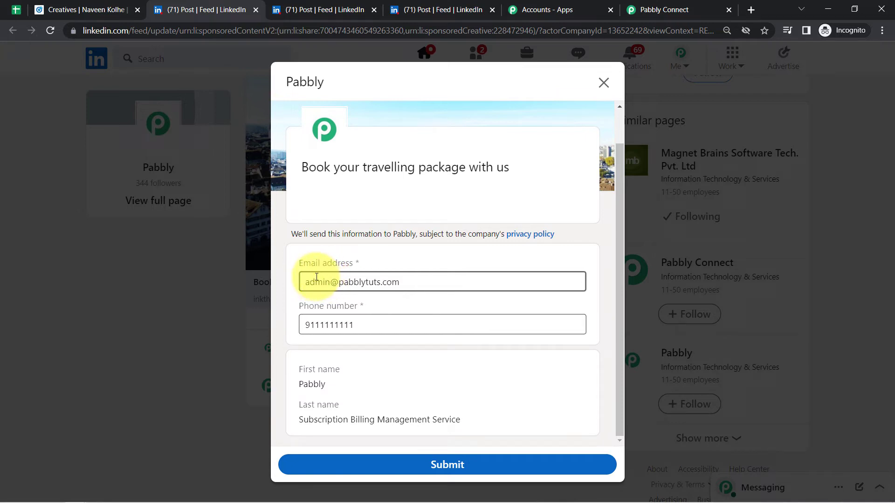
- Review the contact details entered in the travelling package lead form and submit it as a test lead
left_click_drag(307, 276, 483, 288)
left_click(344, 282)
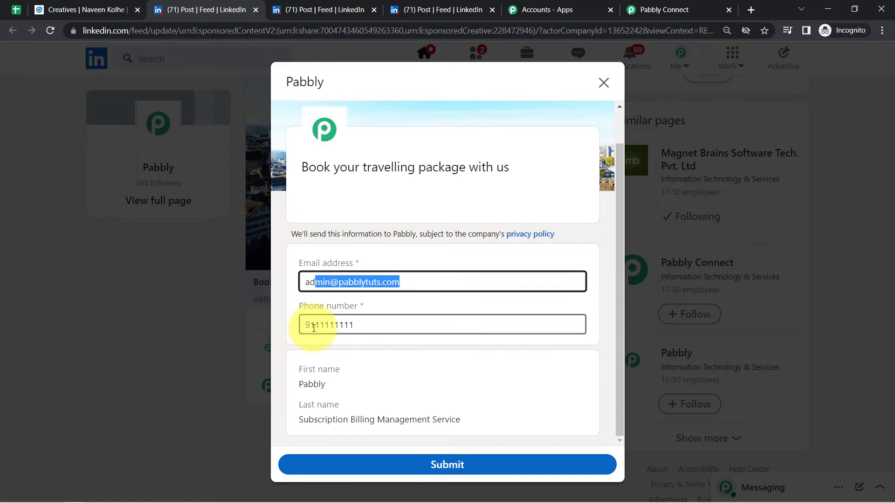
left_click_drag(315, 324, 364, 326)
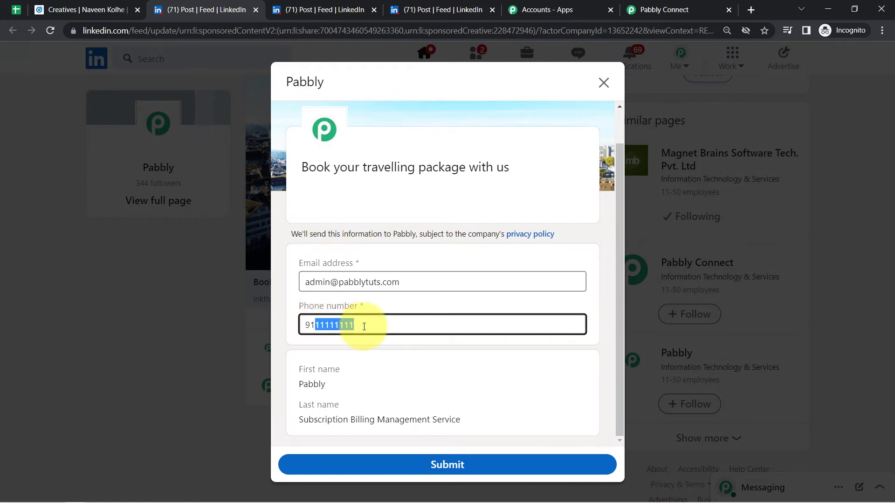
left_click_drag(310, 370, 331, 392)
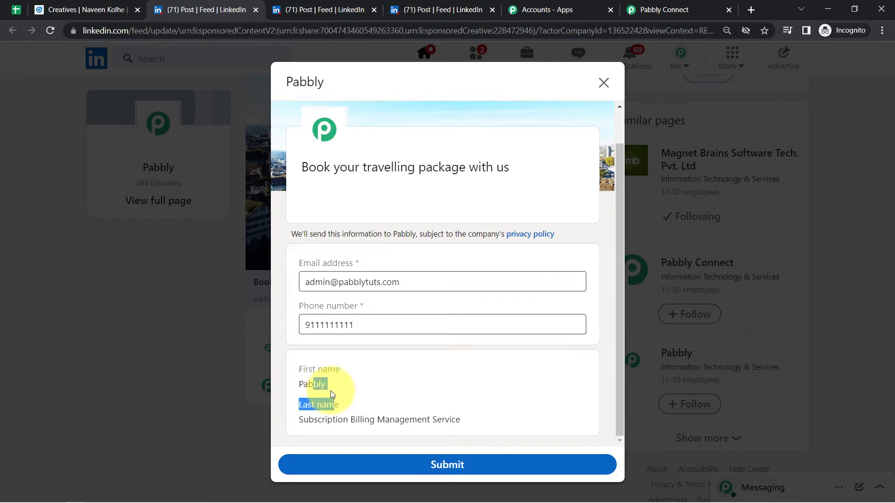
left_click(348, 395)
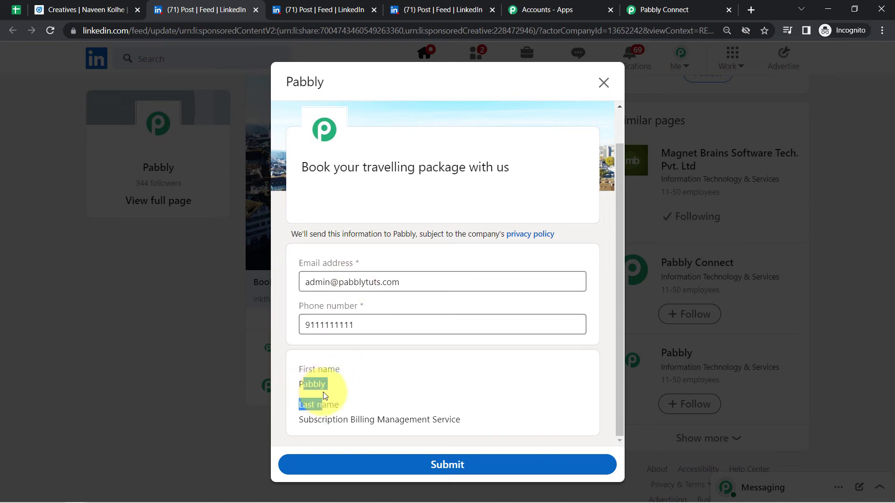
left_click_drag(328, 419, 450, 423)
left_click(348, 386)
left_click(444, 423)
left_click(441, 468)
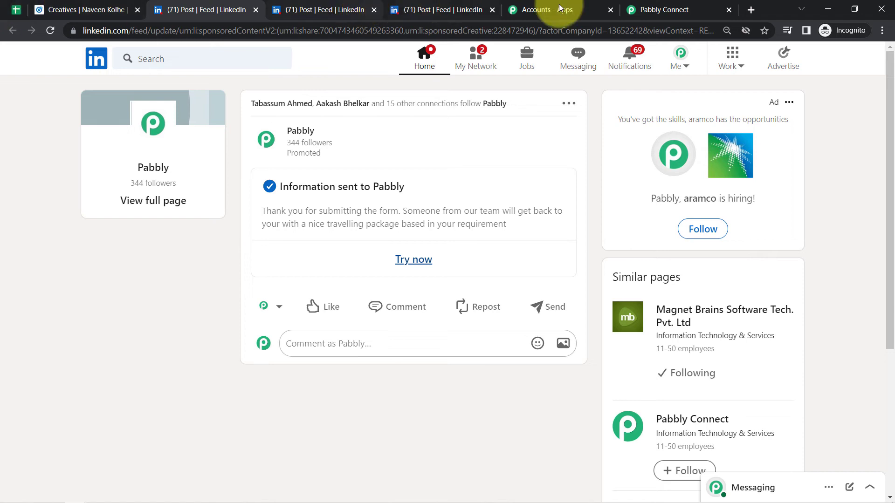
- Switch back to Pabbly Connect, send the trigger's test request and examine the lead's email, phone and name fields in the response
left_click(648, 9)
left_click(248, 242)
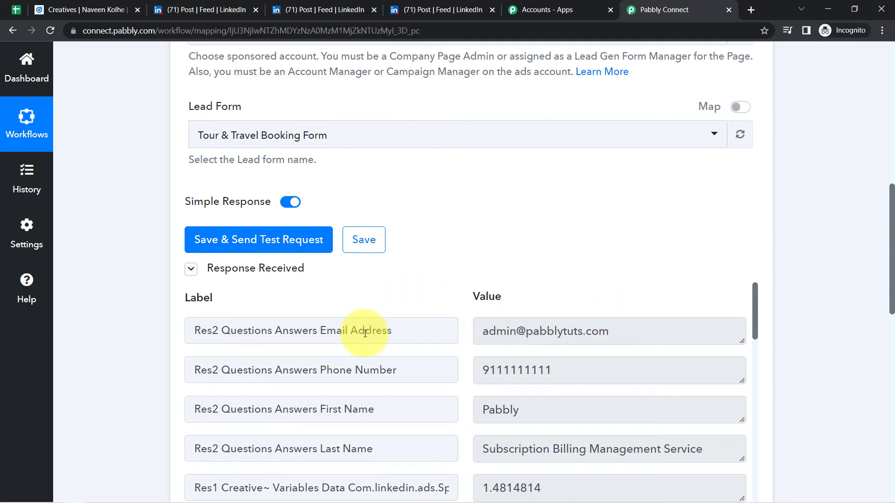
left_click_drag(573, 329, 469, 331)
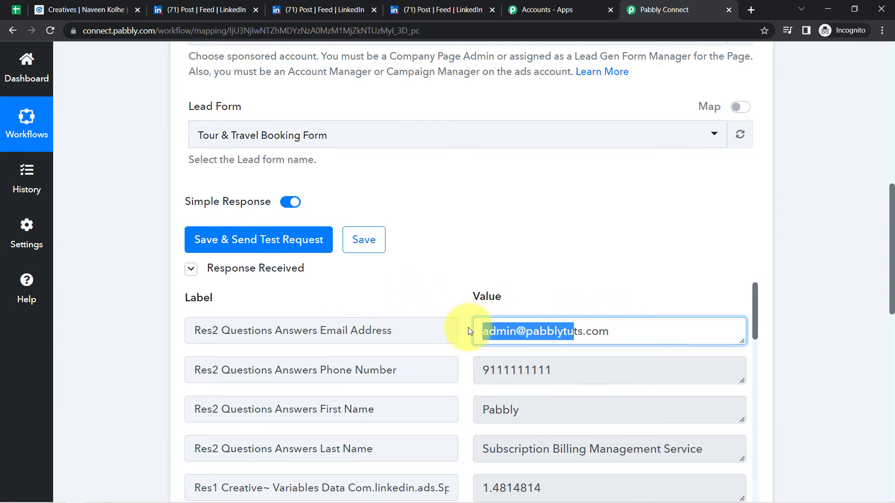
left_click_drag(528, 360, 470, 370)
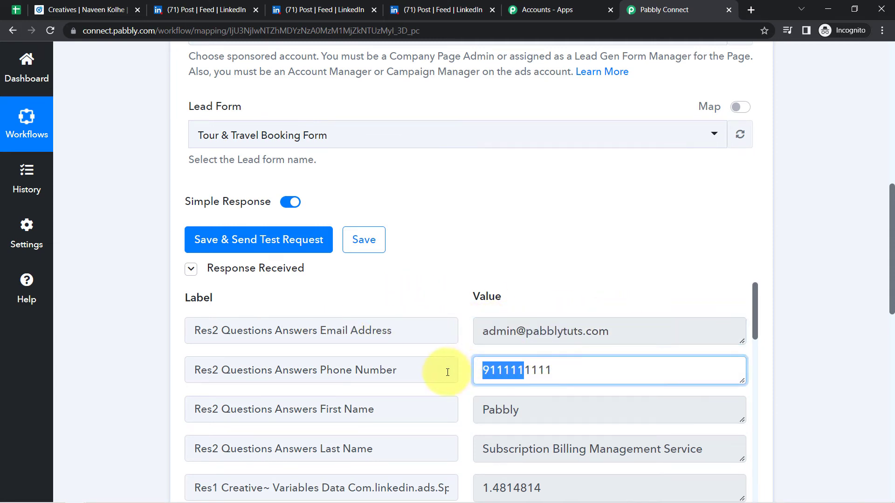
left_click_drag(475, 410, 510, 423)
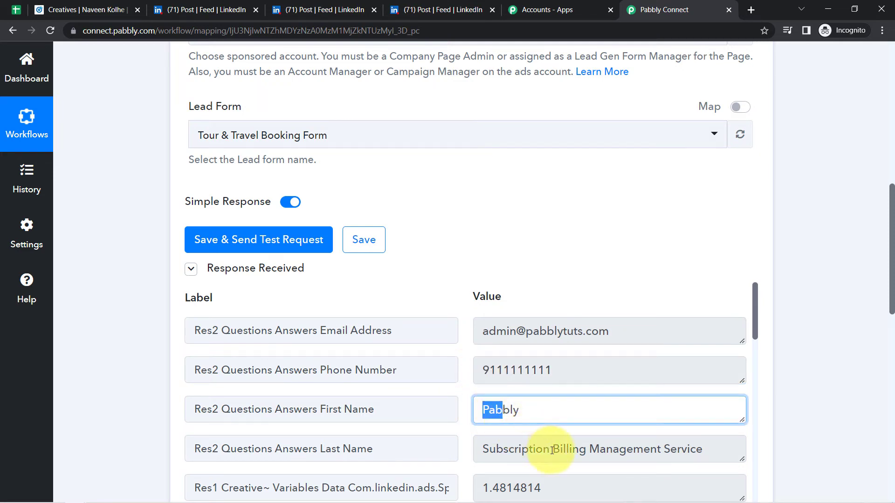
left_click_drag(549, 450, 480, 450)
left_click_drag(893, 236, 893, 269)
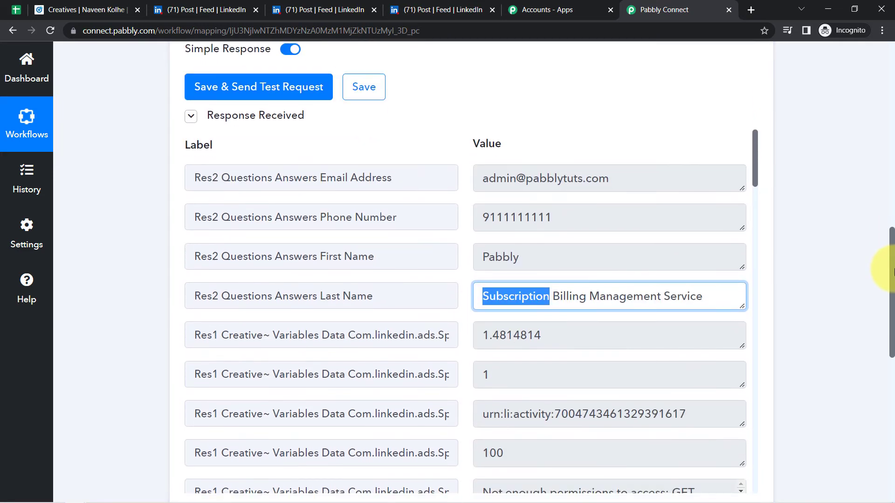
left_click_drag(756, 144, 729, 130)
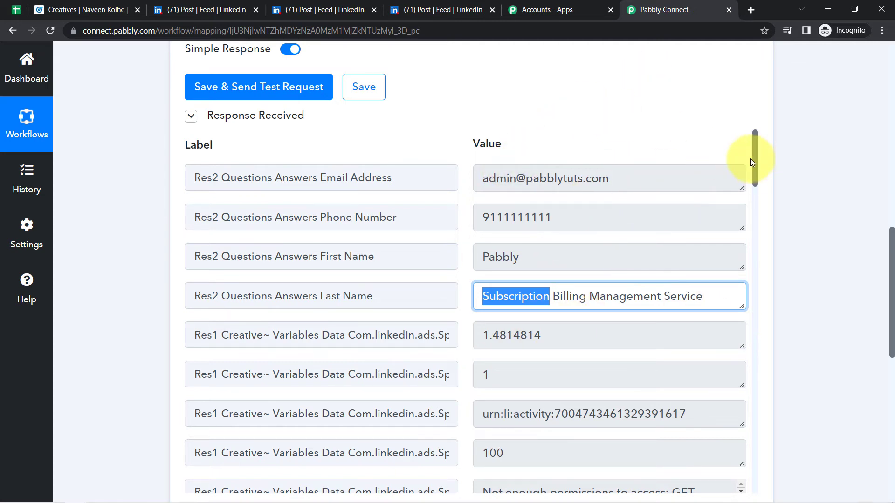
left_click_drag(752, 161, 765, 141)
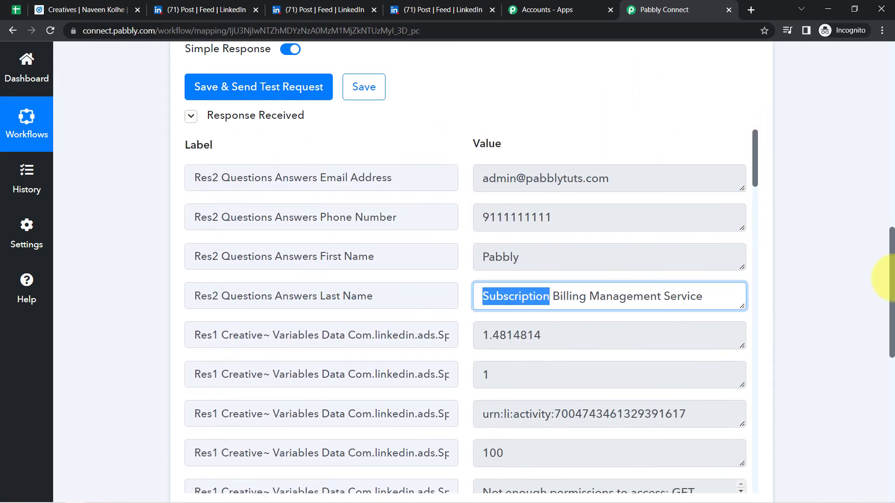
- Set Google Sheets as the action app with Add New Row as the action event
left_click_drag(891, 279, 890, 416)
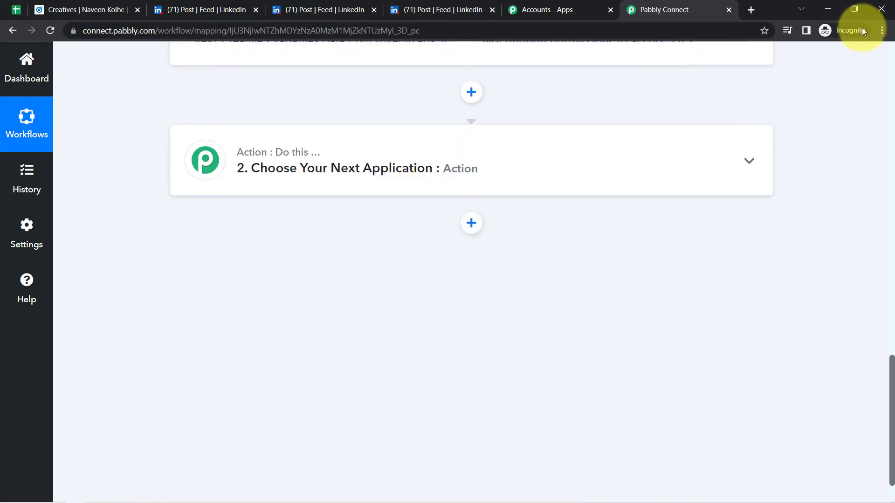
left_click(882, 31)
left_click(808, 125)
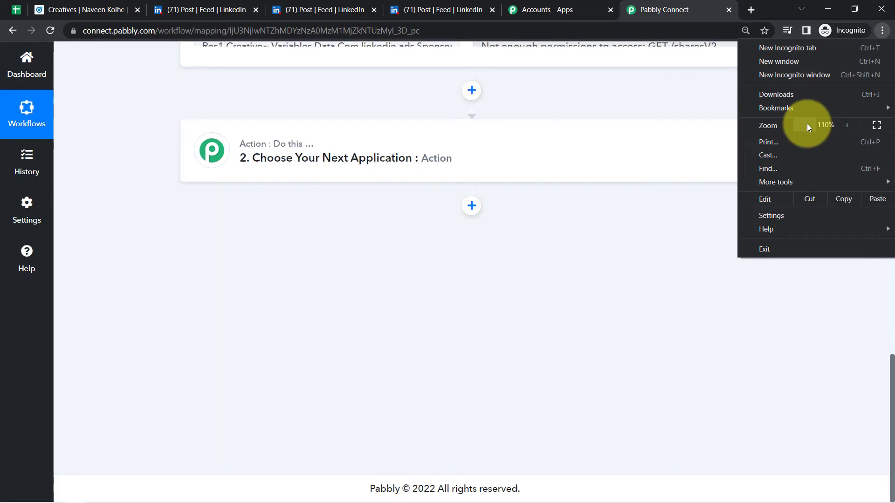
left_click(471, 258)
left_click(346, 160)
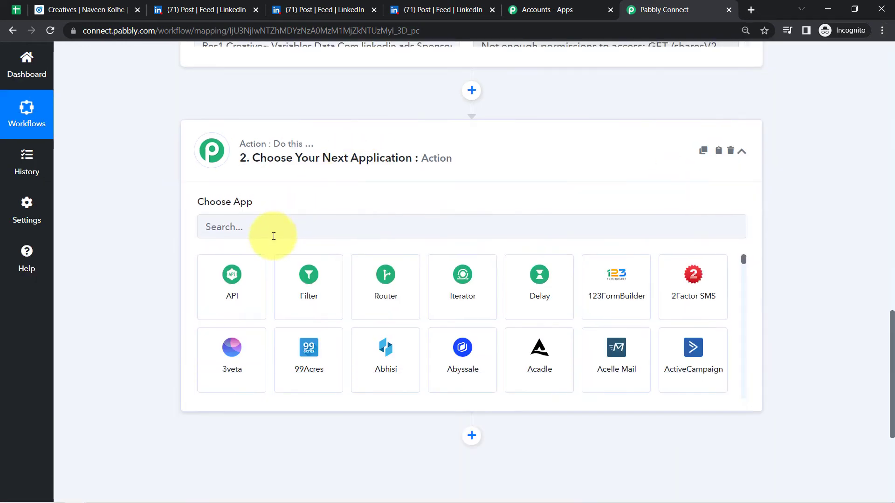
left_click(261, 230)
type("google shee")
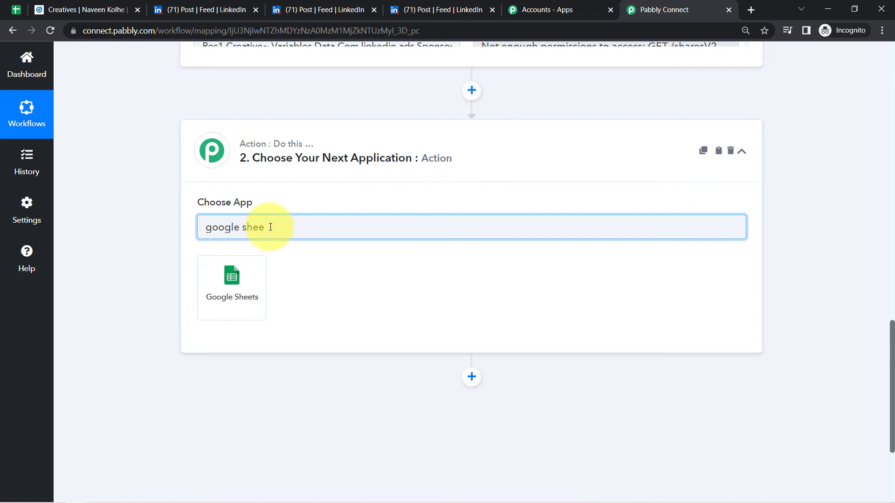
left_click(214, 284)
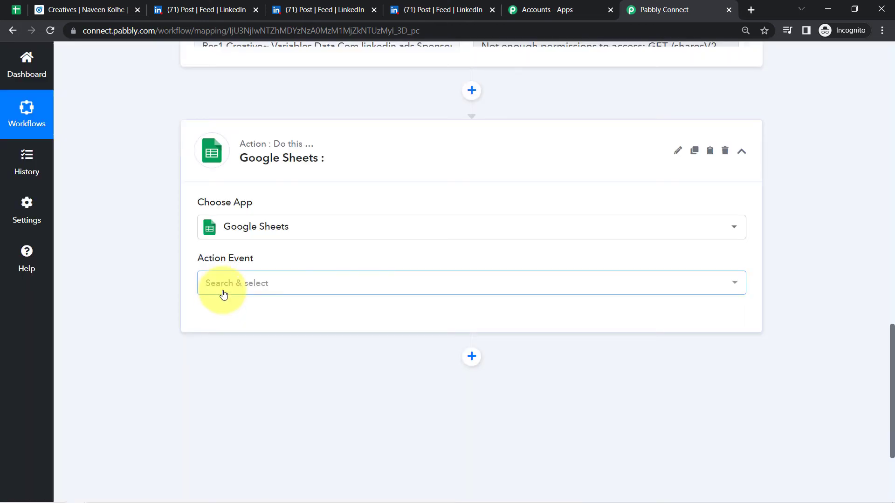
left_click(225, 288)
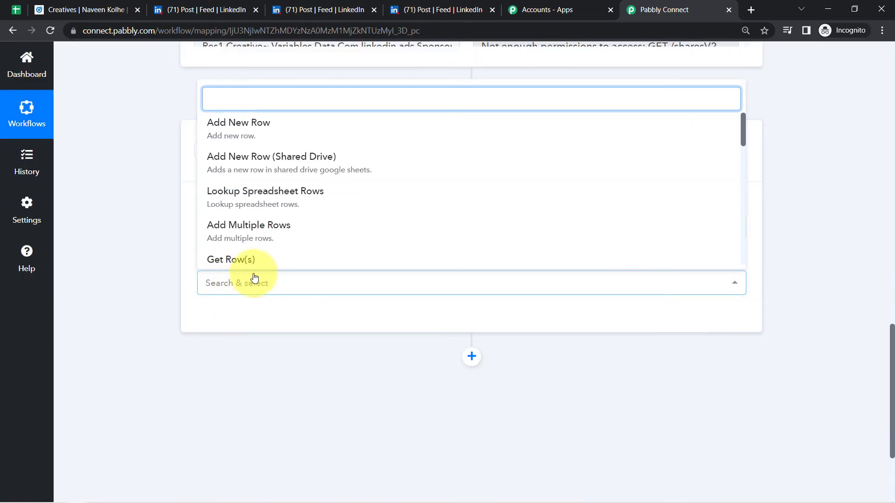
left_click(250, 133)
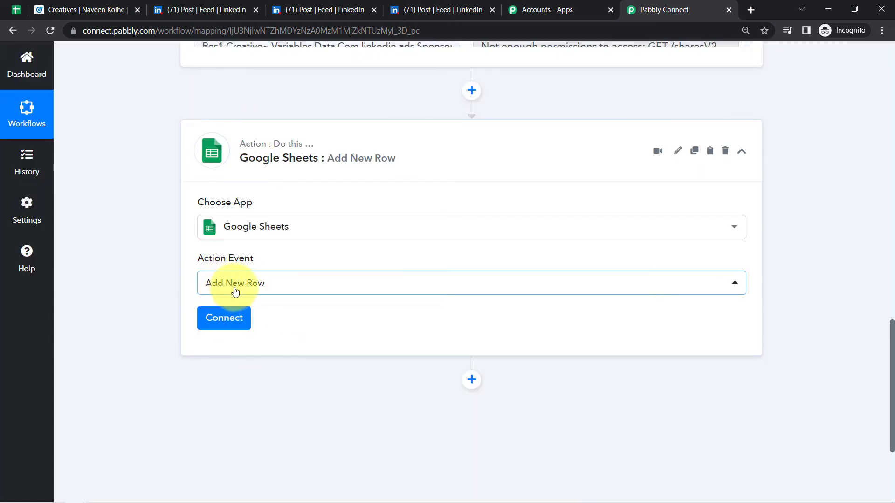
- Connect the action to Google Sheets through a new connection, signing in with the Google account and granting the requested access
left_click(225, 321)
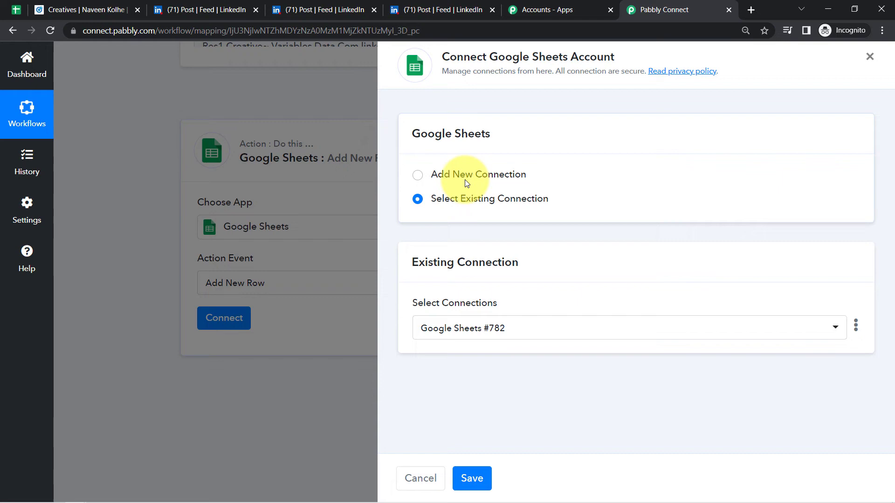
left_click(465, 181)
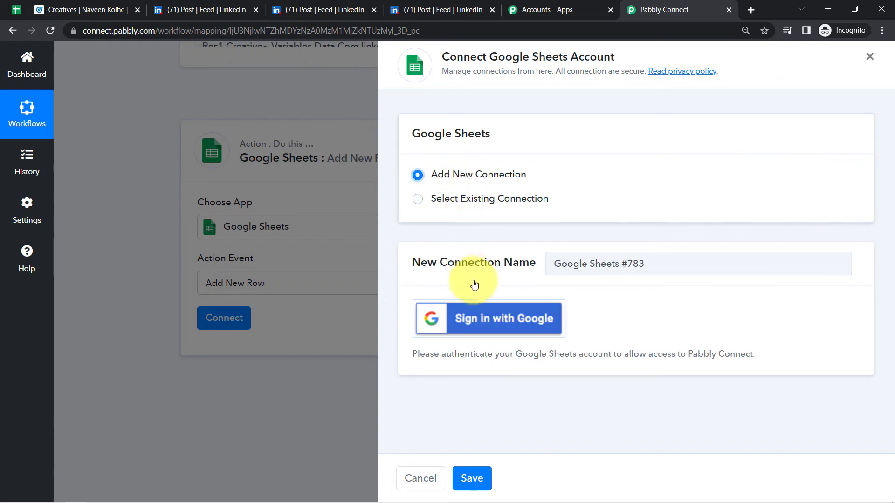
left_click(470, 318)
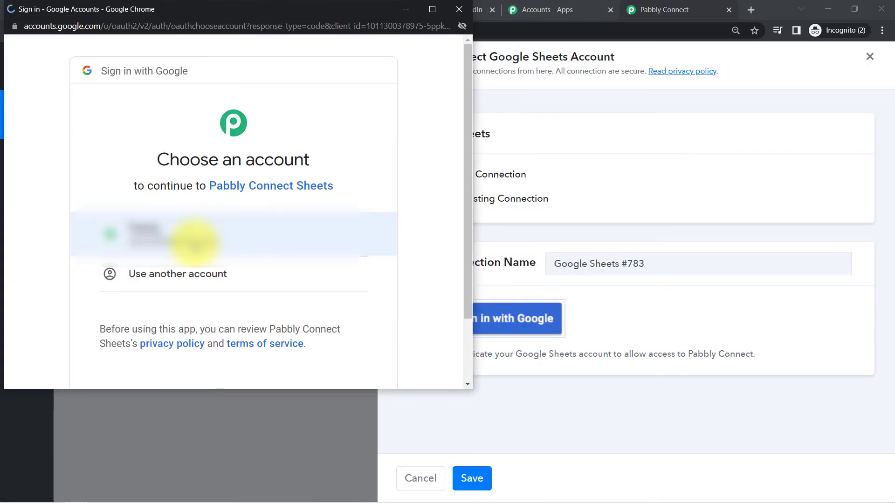
left_click(171, 241)
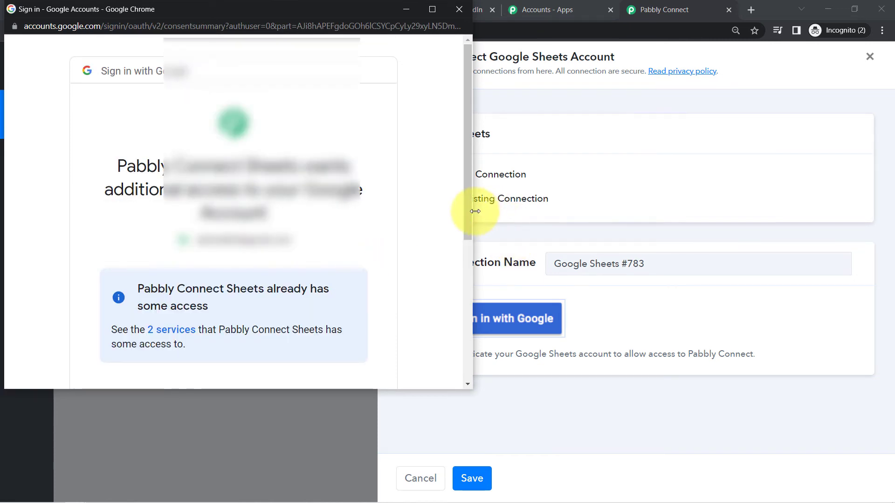
scroll(469, 210, "down", 5)
left_click(331, 289)
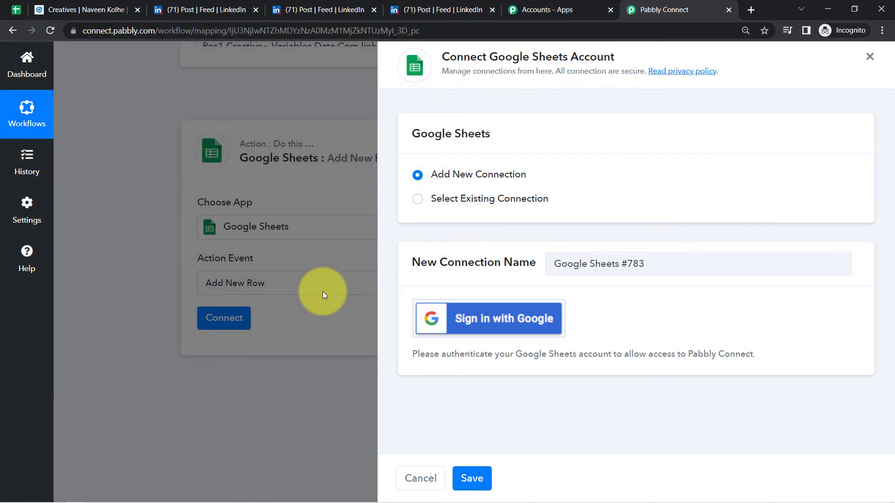
left_click(452, 322)
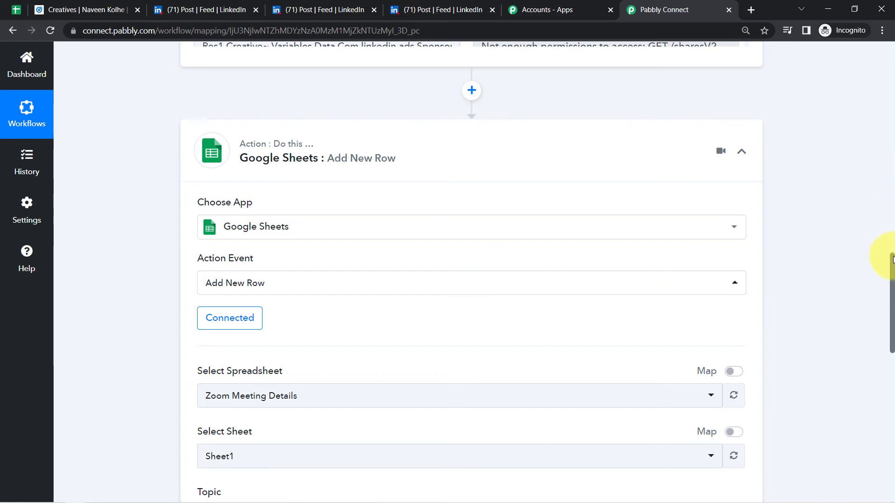
- Check the spreadsheet's title in Google Sheets and select Leads Collected via LinkedIn Ads as the action's spreadsheet in Pabbly Connect
left_click_drag(892, 259, 890, 291)
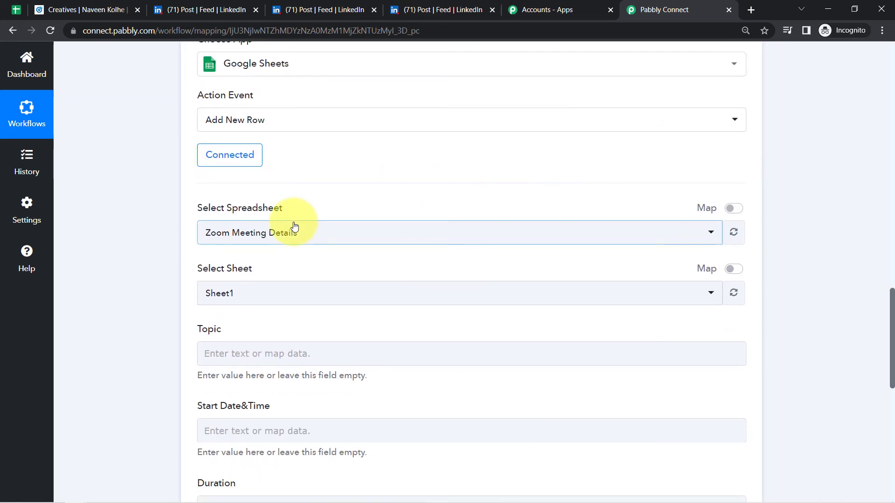
left_click(279, 237)
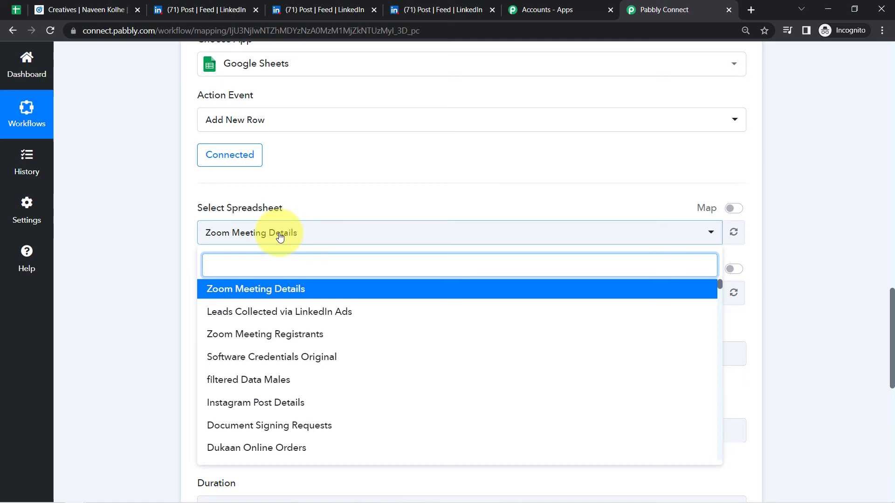
left_click(16, 10)
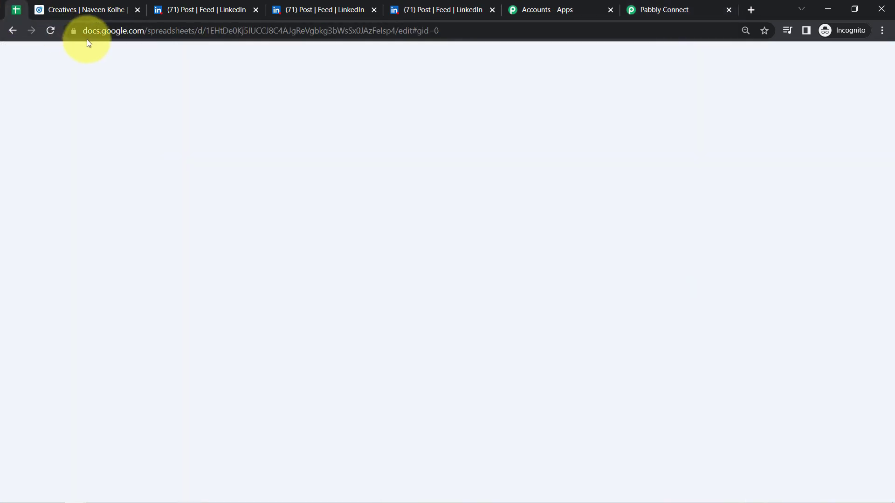
left_click_drag(53, 59, 184, 60)
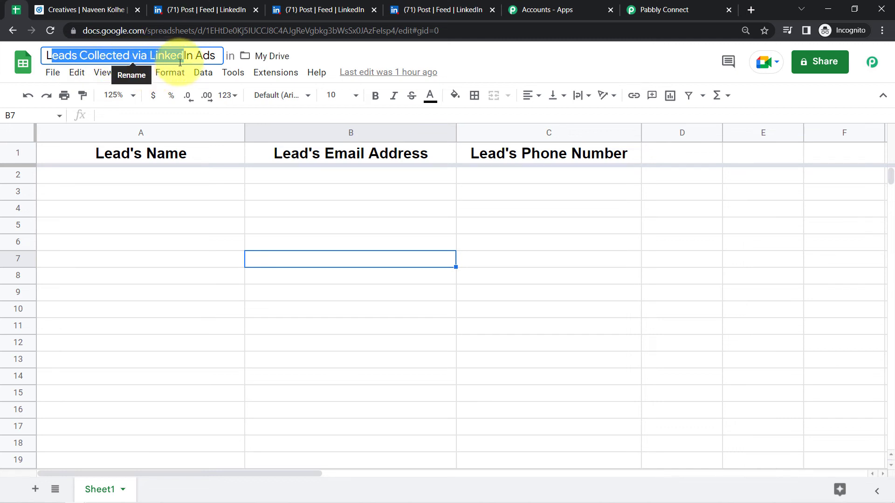
left_click(639, 10)
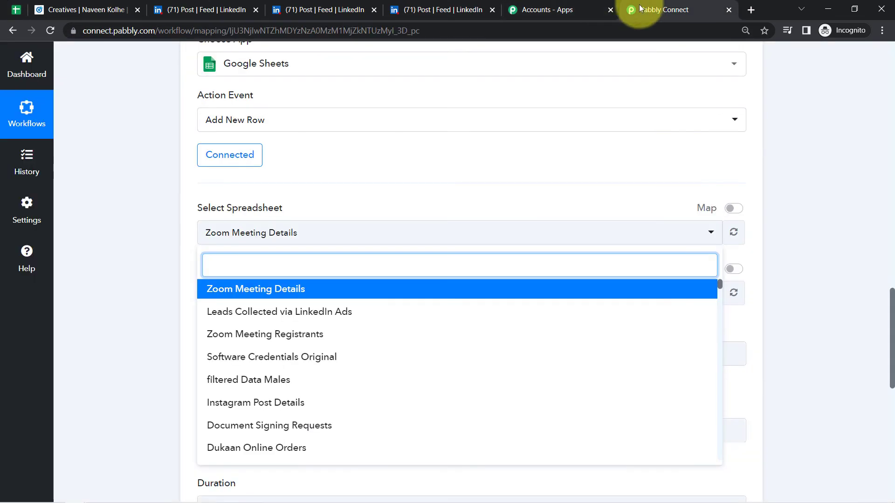
left_click(240, 312)
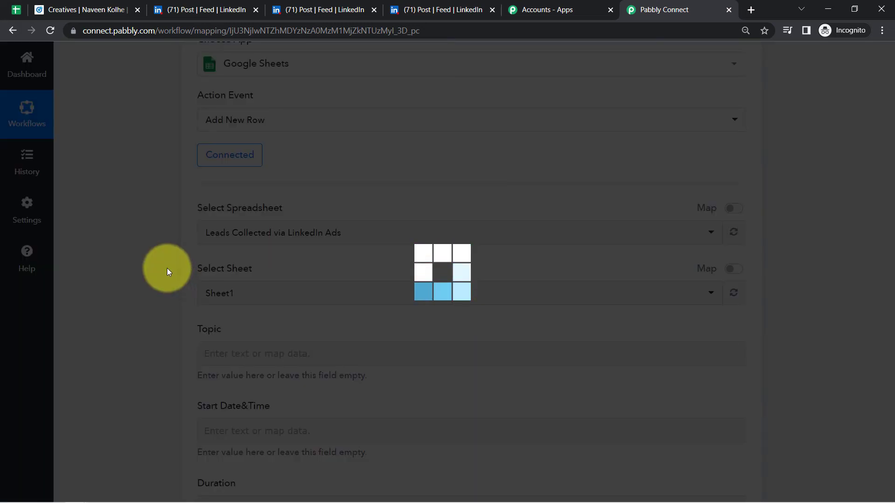
- Compare the sheet name and the lead name, email and phone columns in Google Sheets with the action's fields in Pabbly Connect
left_click(16, 10)
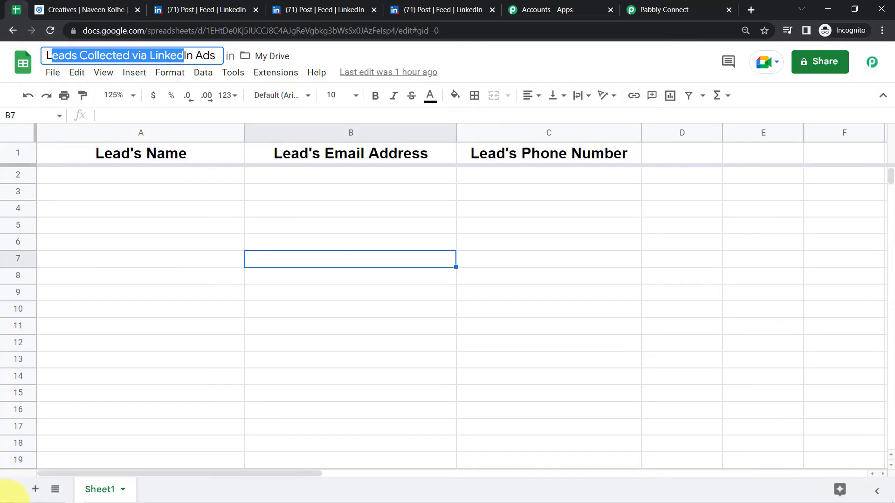
left_click(659, 9)
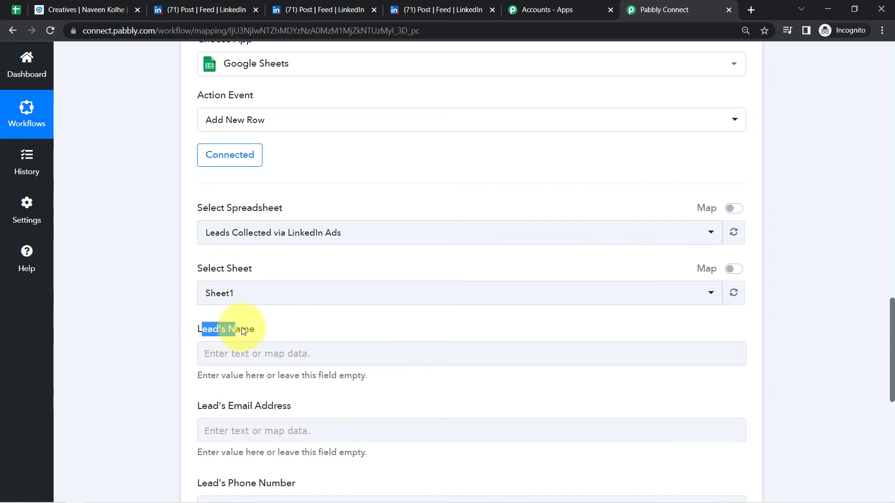
left_click_drag(241, 327, 242, 327)
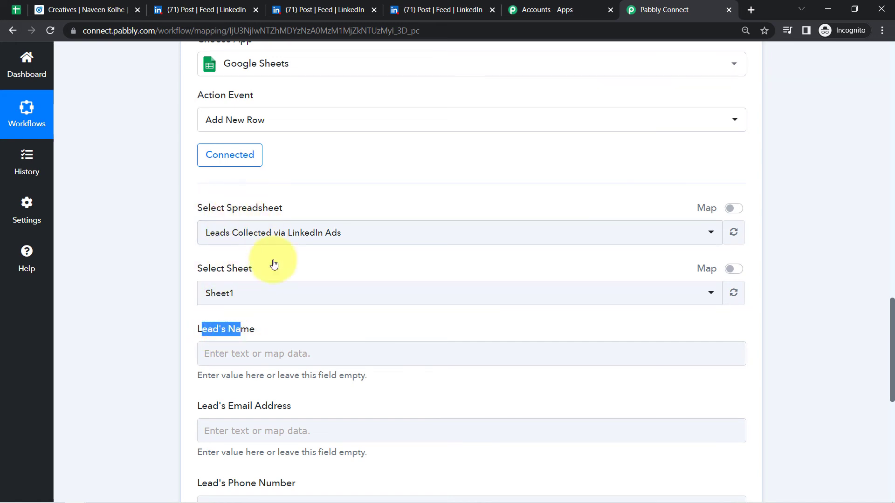
left_click_drag(892, 315, 892, 345)
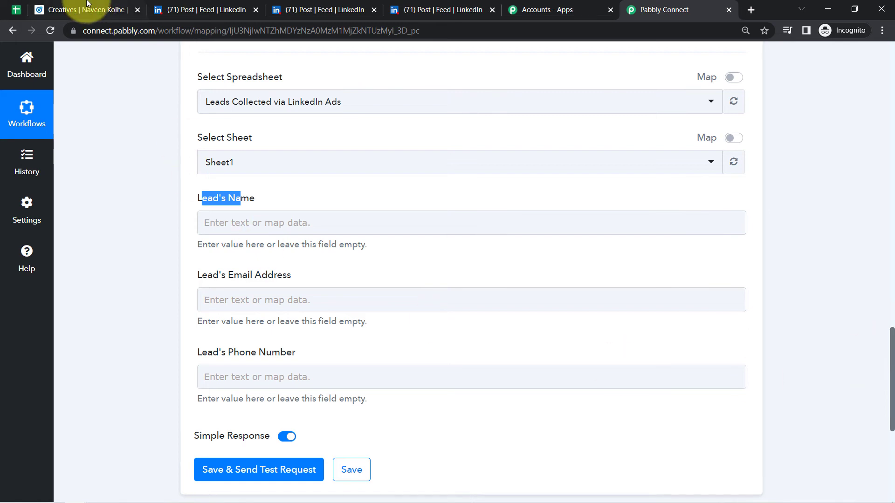
left_click(16, 9)
left_click(129, 175)
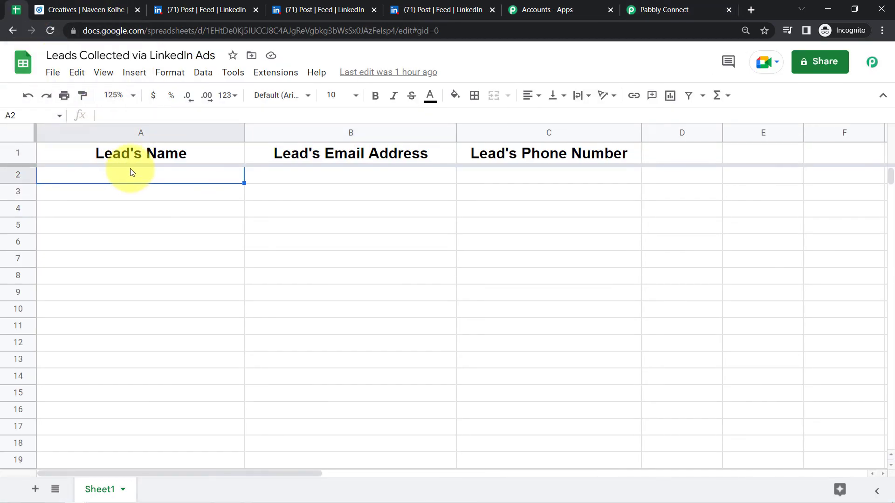
left_click(133, 133)
left_click(326, 130)
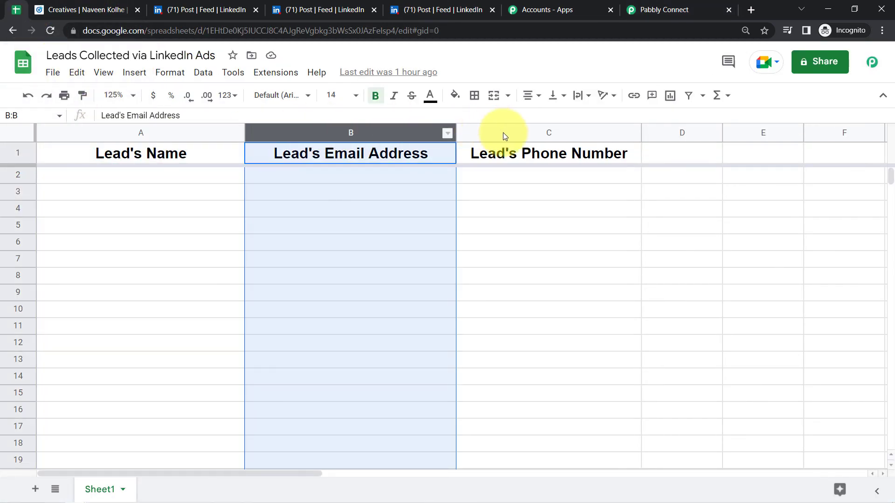
left_click(503, 133)
left_click(728, 3)
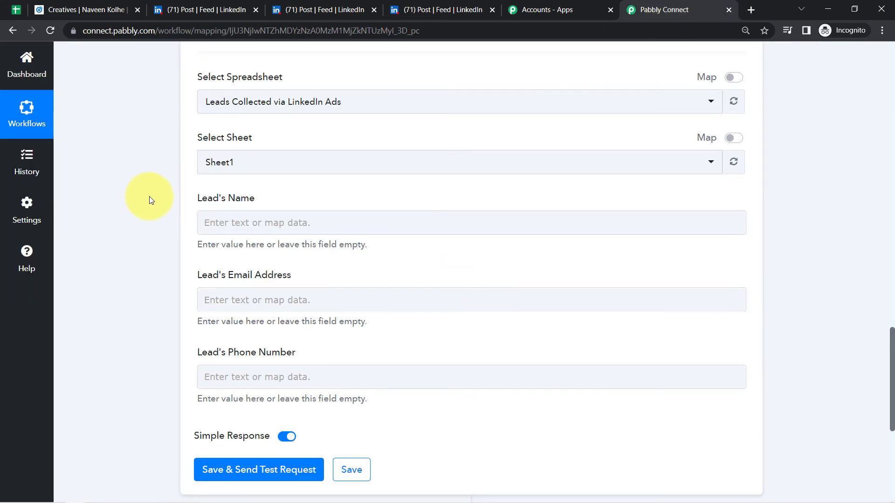
left_click_drag(231, 196, 209, 204)
left_click_drag(207, 269, 277, 255)
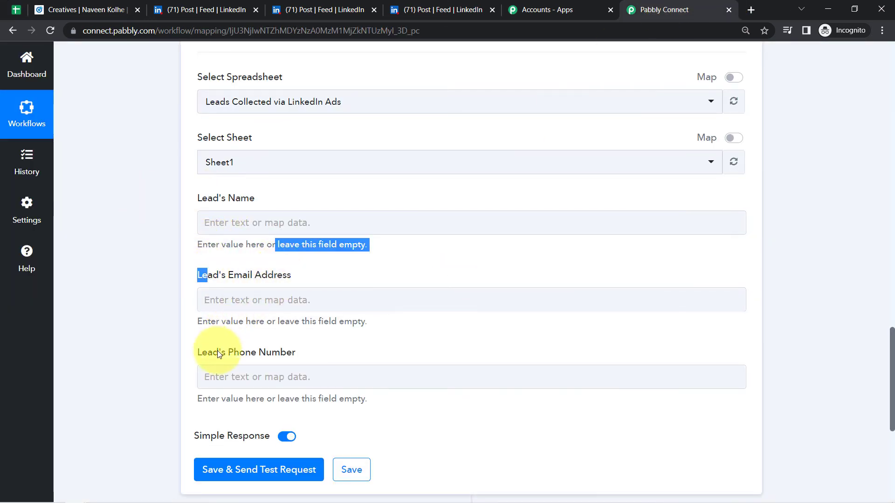
left_click_drag(218, 351, 275, 337)
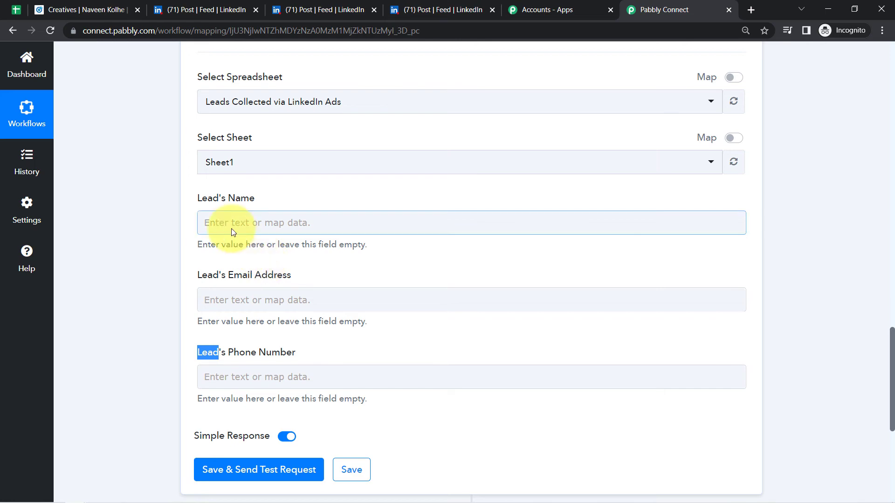
- Map the Lead's Name field to the First Name answer from the LinkedIn lead gen form response
mouse_move(891, 397)
left_mouse_down()
mouse_move(885, 226)
mouse_move(893, 400)
left_mouse_up()
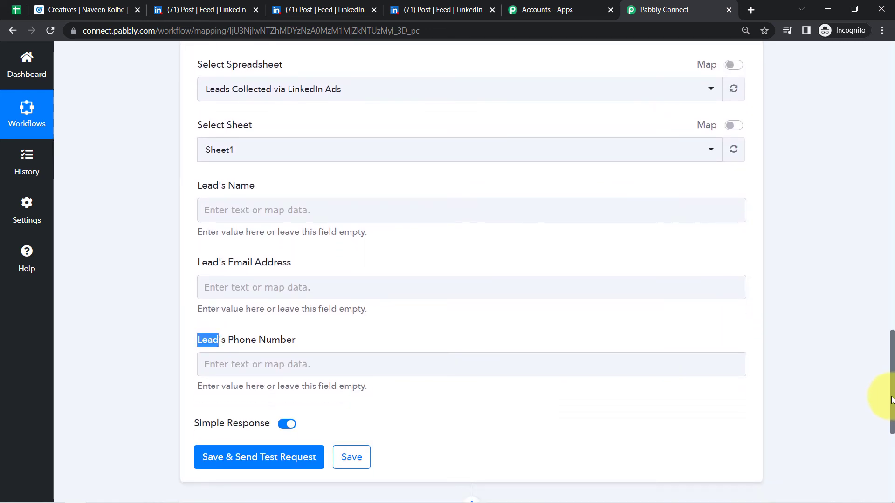
left_click(237, 215)
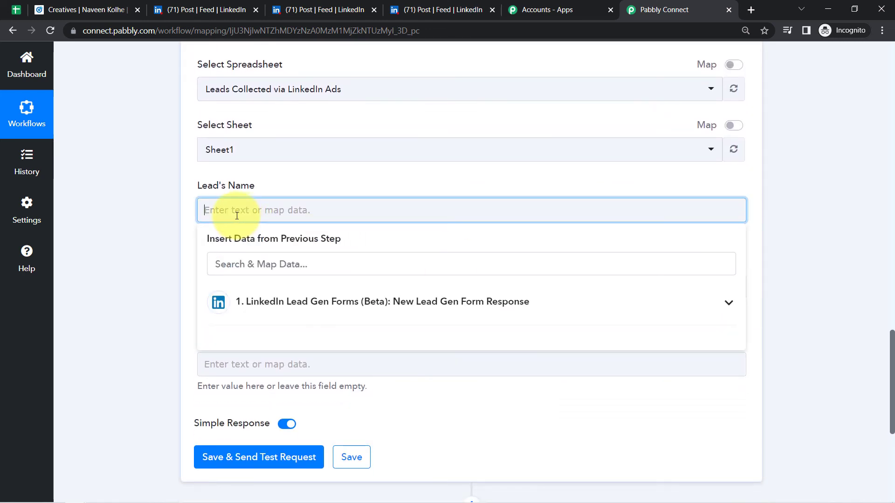
left_click(314, 308)
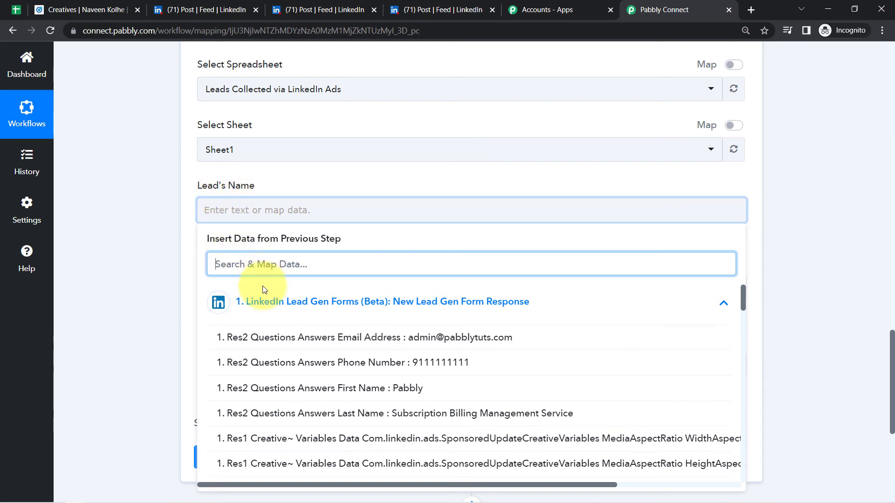
left_click(402, 390)
left_click(104, 246)
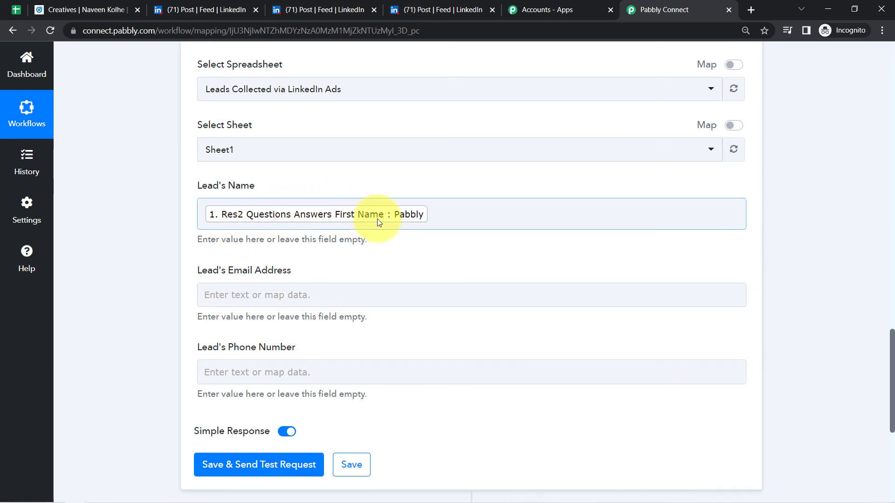
- Check the columns in Google Sheets, return to Pabbly Connect and map Lead's Email Address to the form's Email Address answer, searching for "@"
left_click(16, 9)
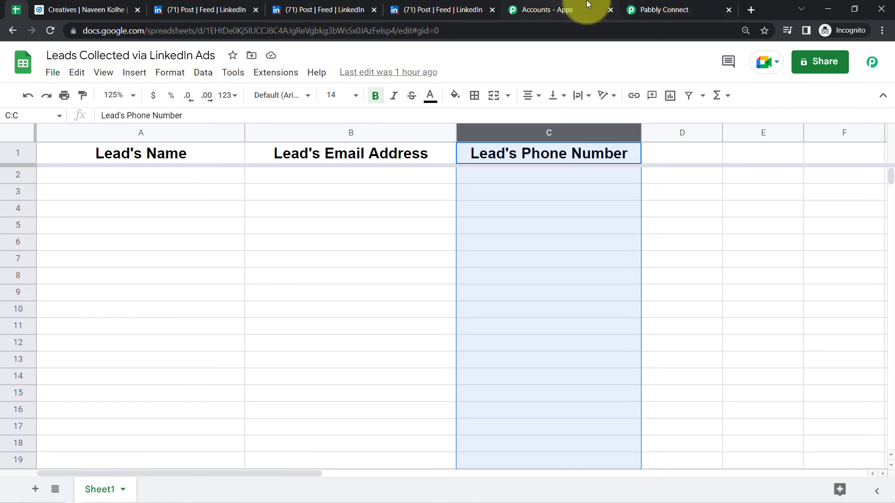
left_click(662, 9)
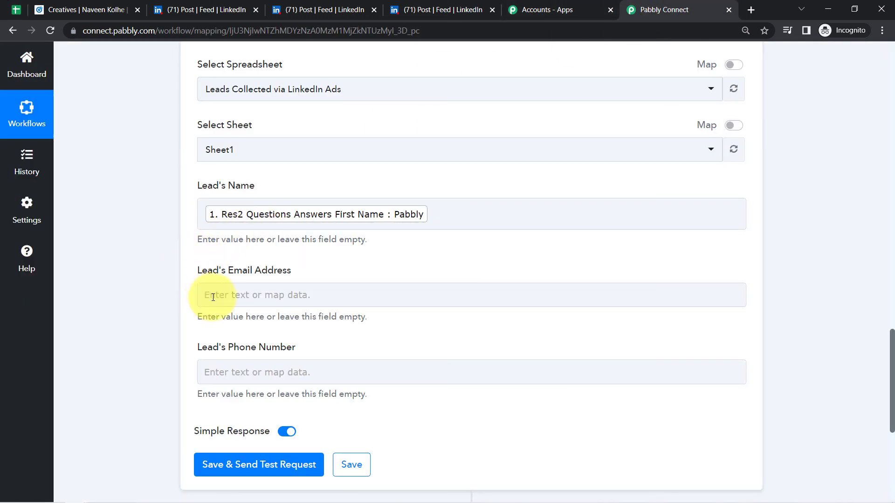
left_click(253, 295)
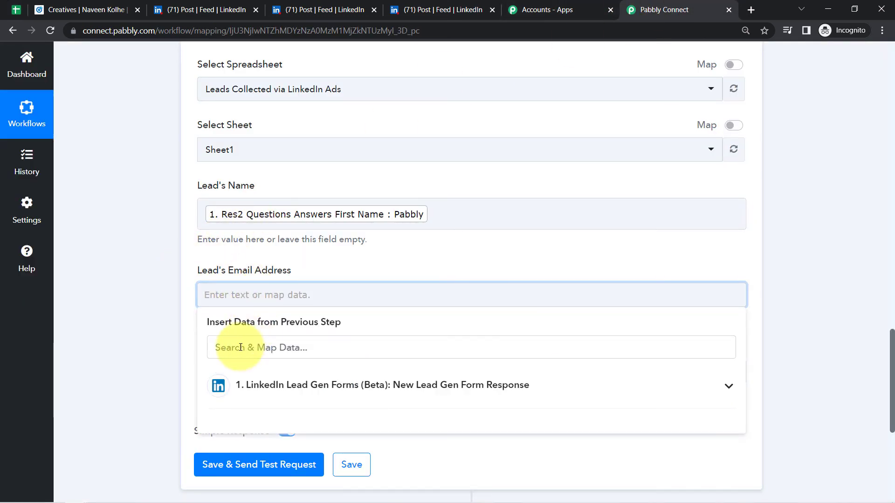
left_click(237, 348)
type("@")
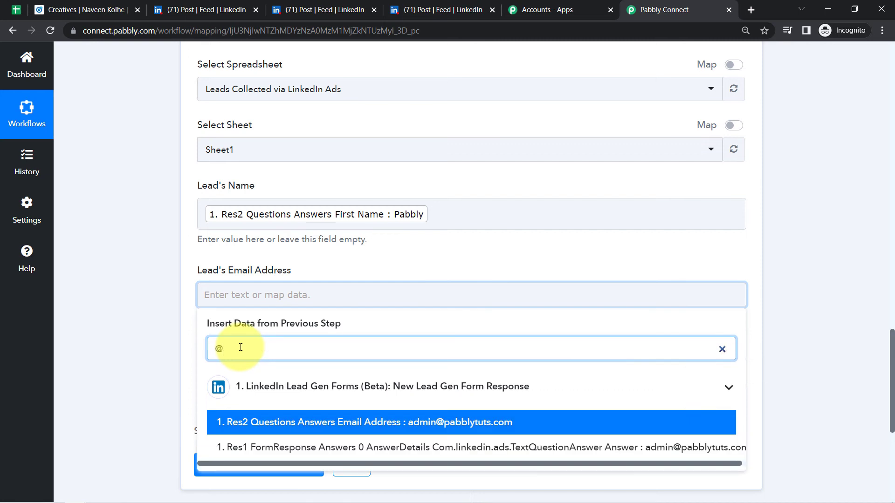
left_click(393, 426)
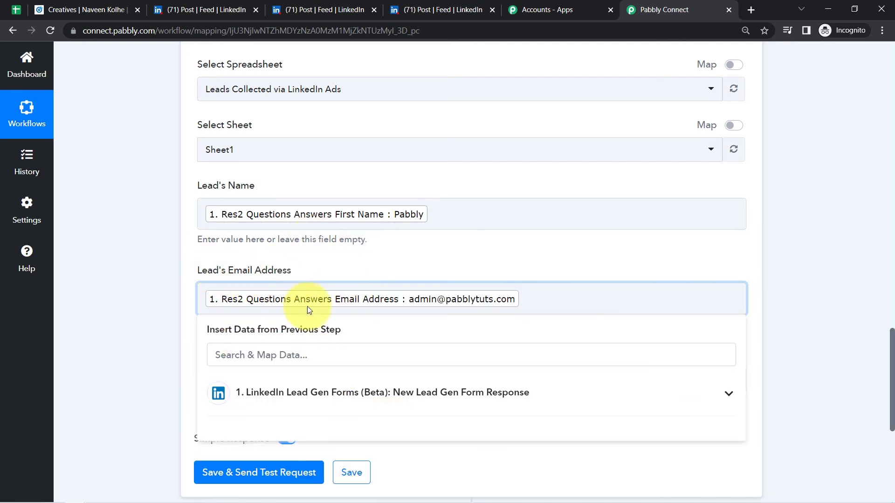
left_click(150, 332)
- Map the Lead's Phone Number field to the Phone Number answer from the LinkedIn lead gen form response
left_click_drag(892, 347, 893, 370)
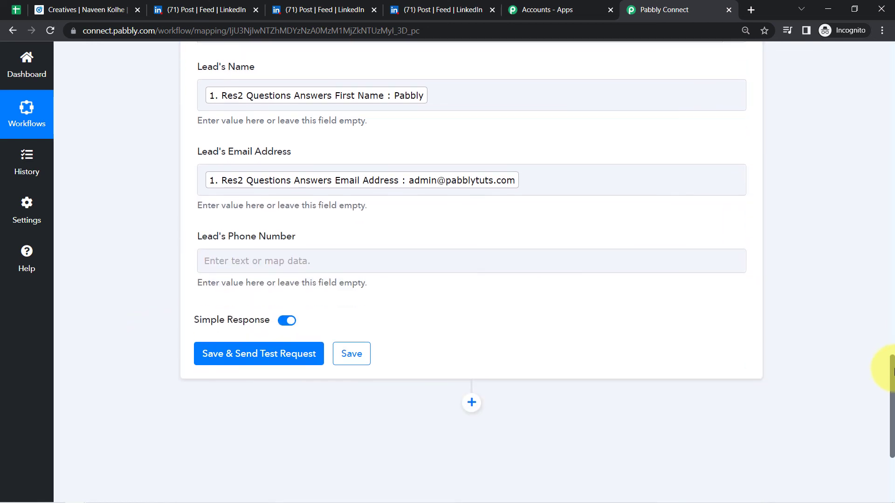
left_click(220, 244)
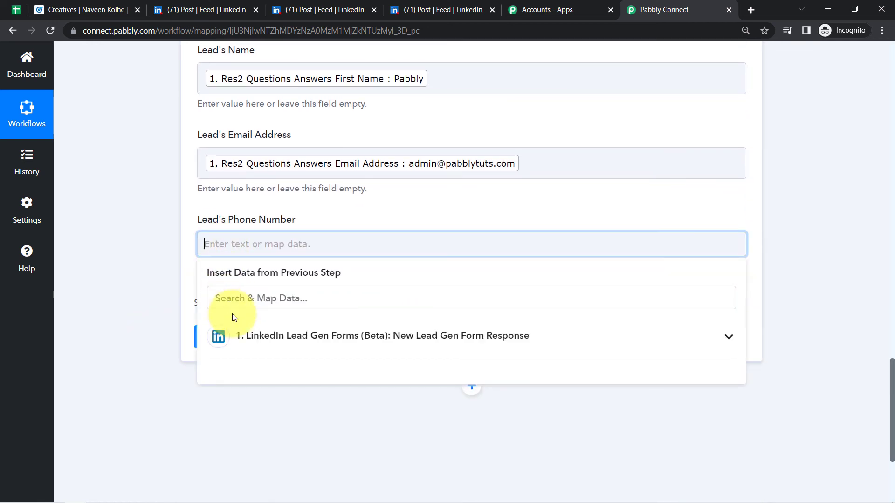
left_click(250, 336)
left_click(447, 401)
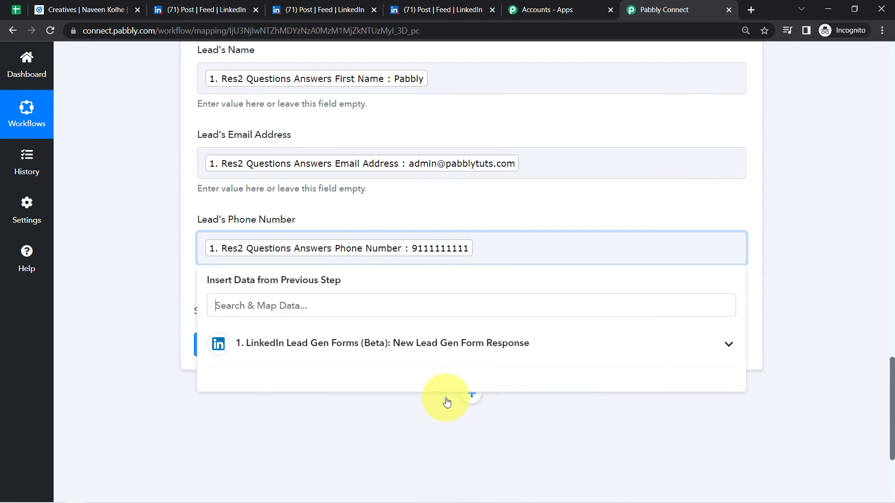
left_click(155, 291)
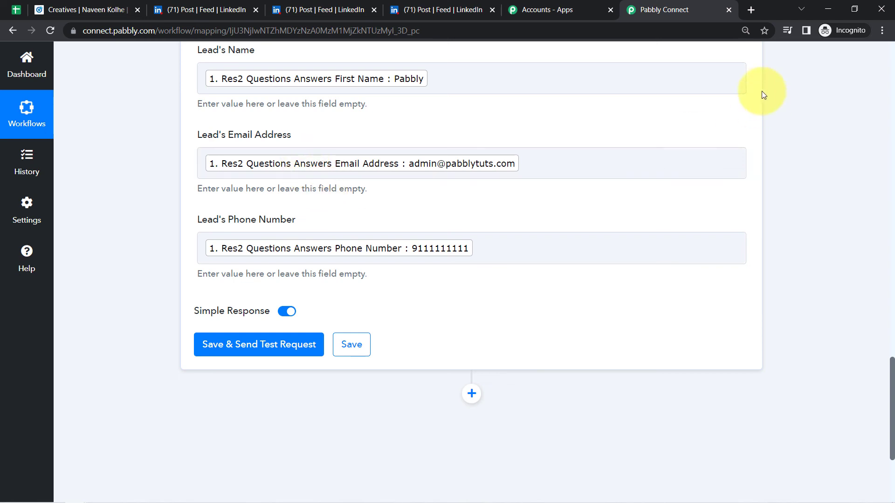
left_click_drag(892, 389, 892, 32)
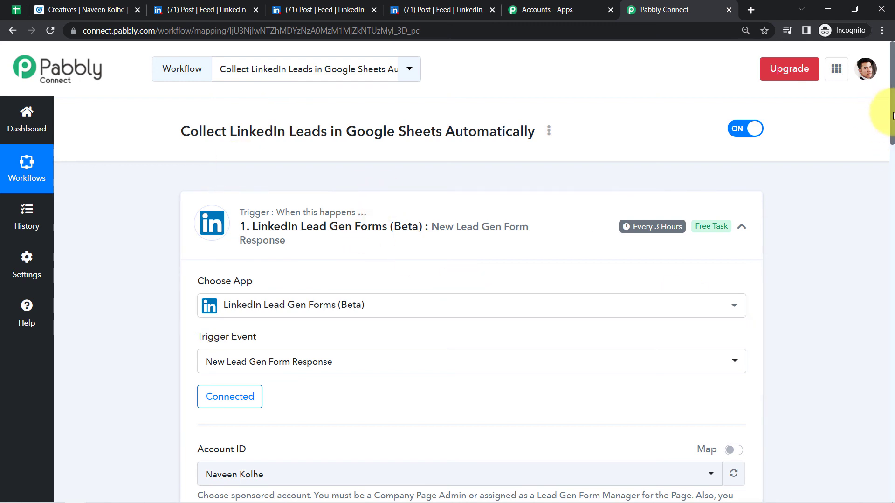
- Save the Google Sheets action and send a test request with the mapped name, email and phone fields
left_click_drag(892, 115, 893, 406)
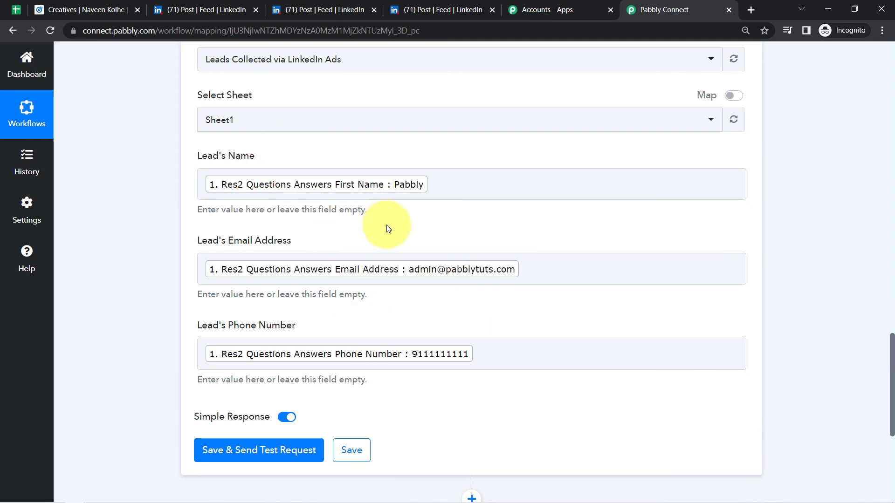
left_click(399, 182)
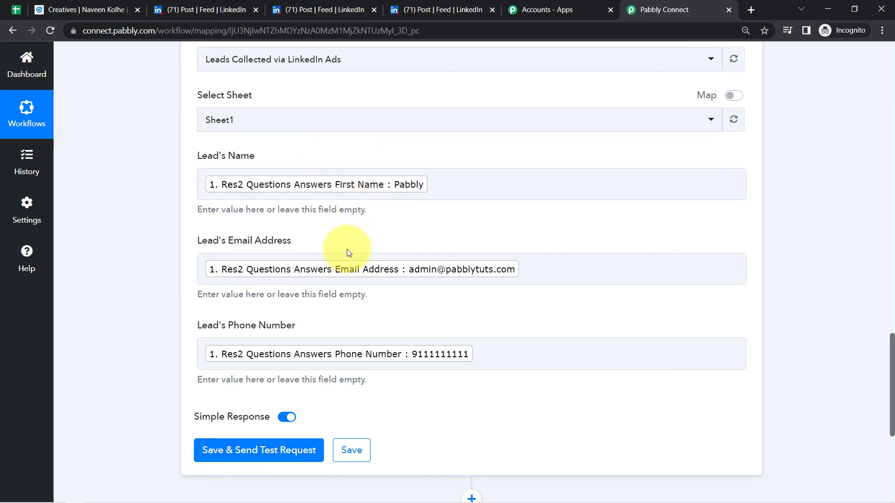
left_click_drag(891, 343, 889, 383)
left_click(286, 284)
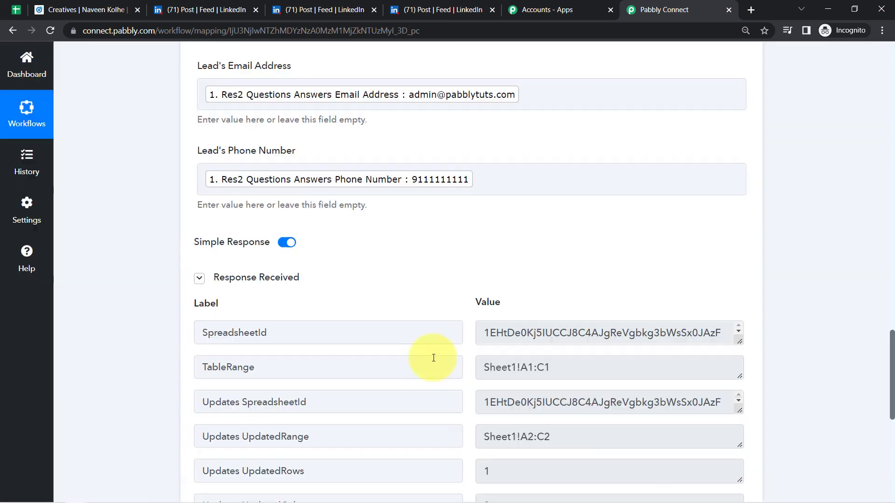
- Switch to Google Sheets, remove the bold formatting from the test lead's row 2 and set its font size to 10
left_click(16, 11)
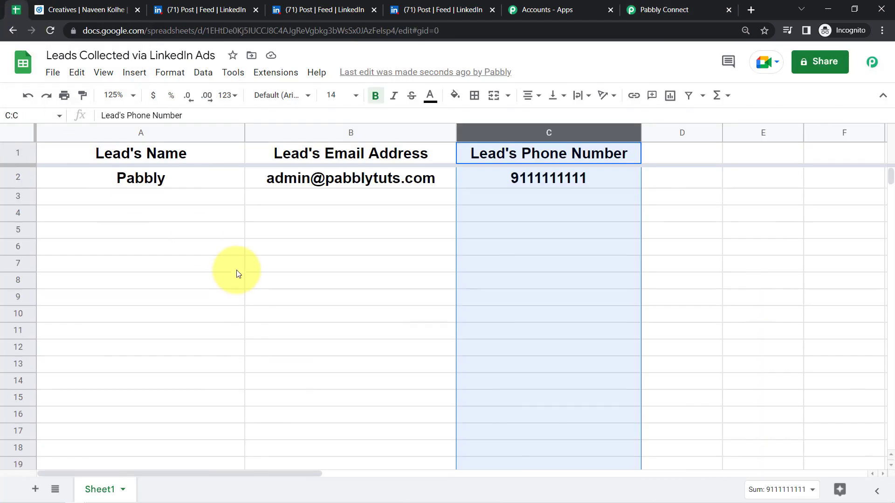
left_click(250, 239)
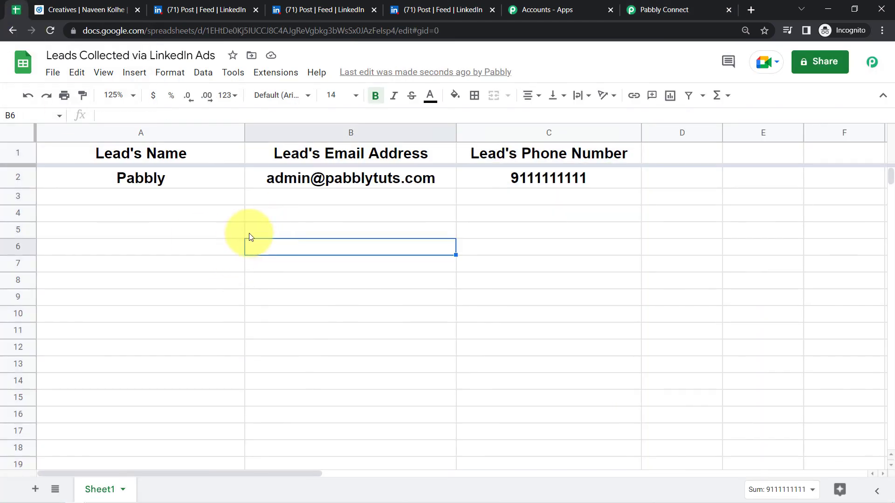
left_click(10, 180)
left_click(375, 96)
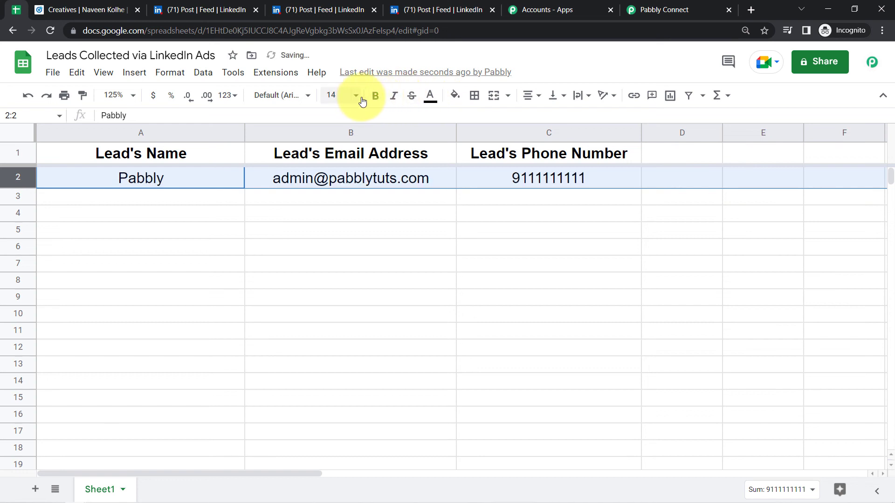
left_click(356, 96)
left_click(338, 201)
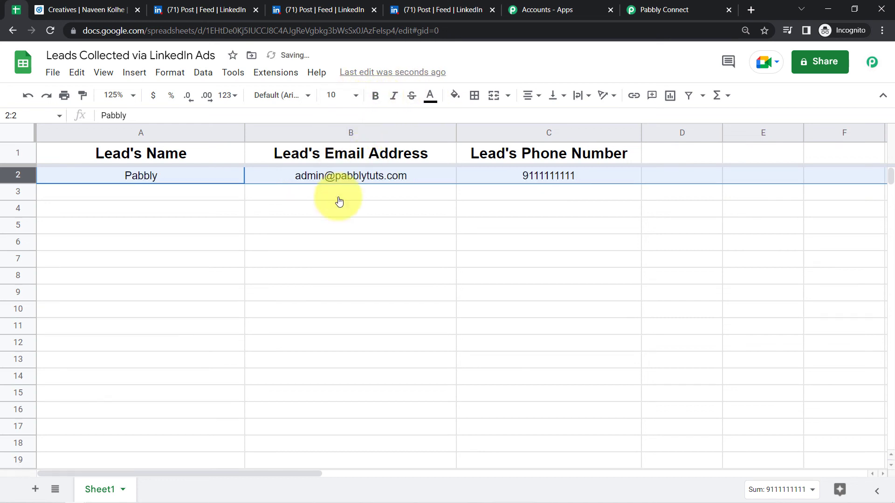
left_click(255, 307)
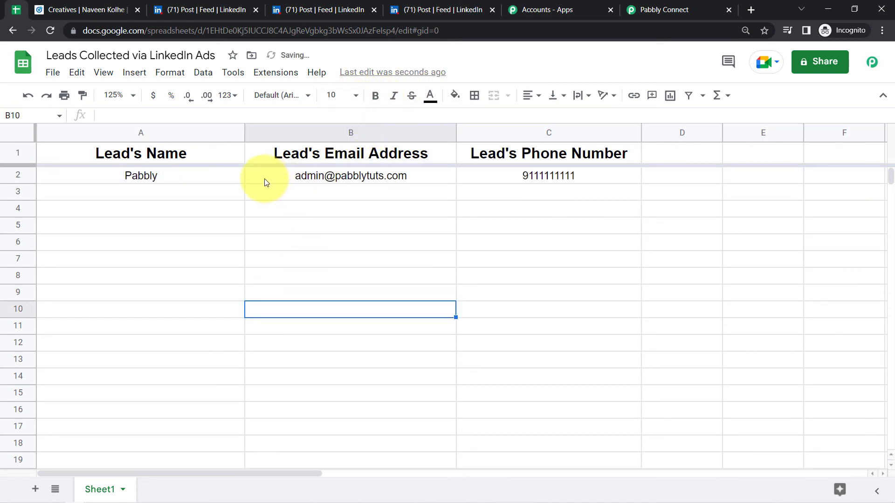
- Review the lead rows in the sheet, return to Pabbly Connect and check how often the LinkedIn trigger polls for new responses
mouse_move(267, 182)
left_click(179, 224)
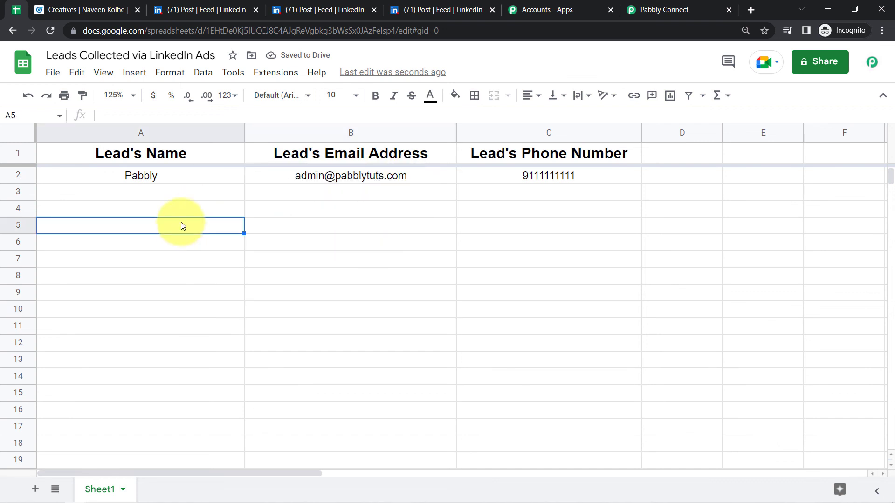
left_click_drag(220, 182, 544, 359)
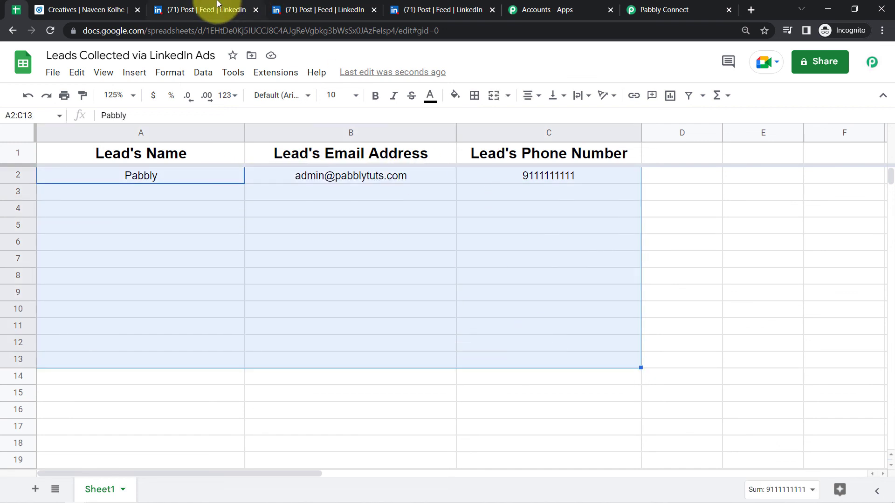
left_click(536, 8)
left_click(626, 6)
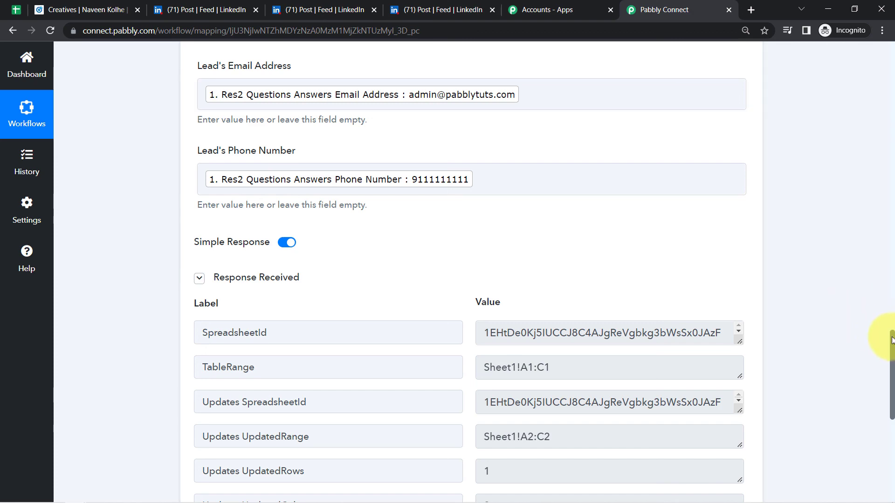
left_click_drag(893, 349, 883, 46)
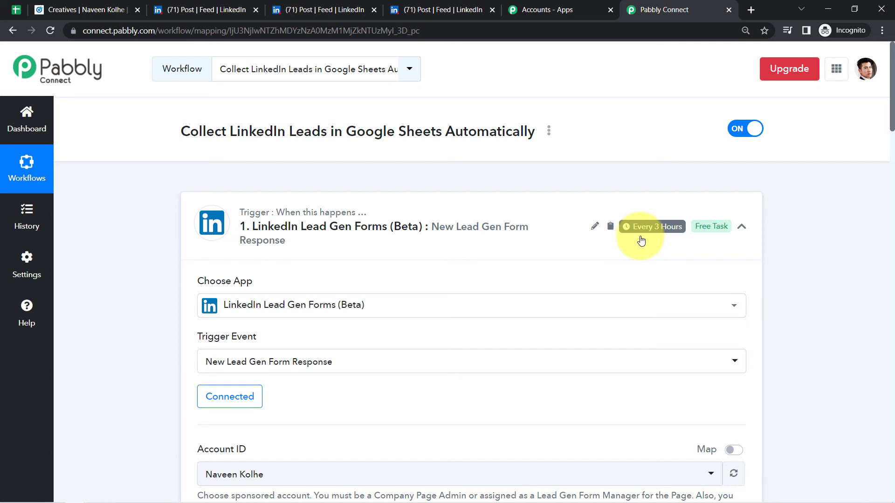
mouse_move(642, 233)
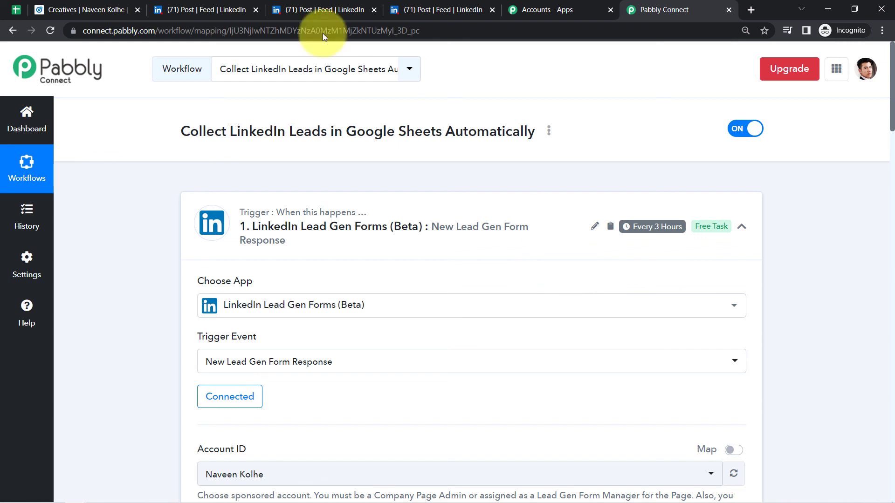
- Switch to Google Sheets and review the rows under the lead name, email and phone columns
left_click(16, 10)
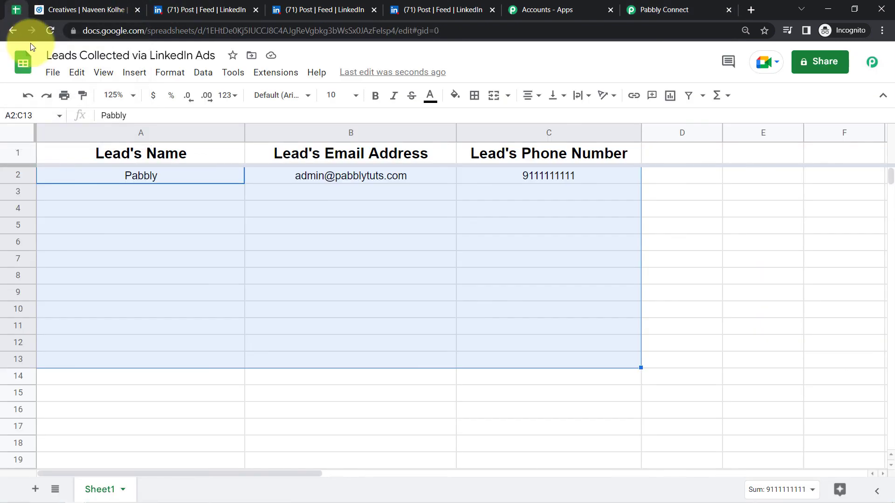
left_click(150, 231)
left_click_drag(165, 178, 446, 400)
left_click(446, 396)
left_click(351, 224)
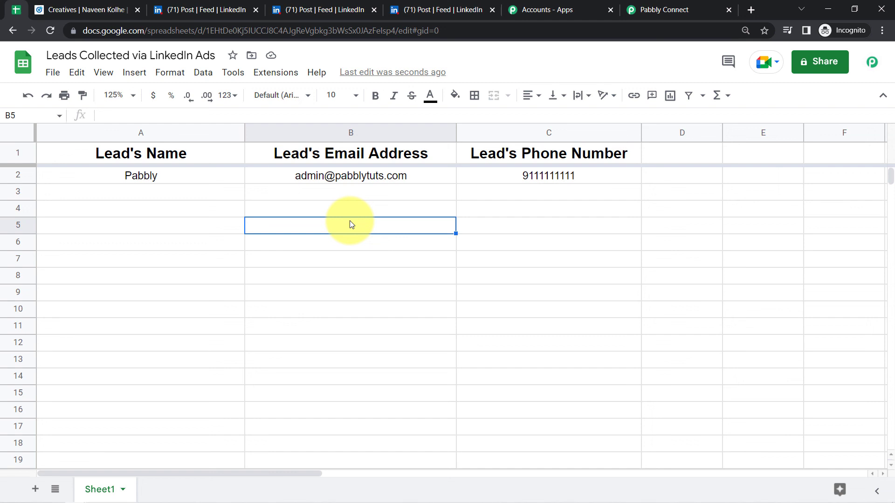
- Return to Pabbly Connect, share the workflow and select its share link
left_click(663, 6)
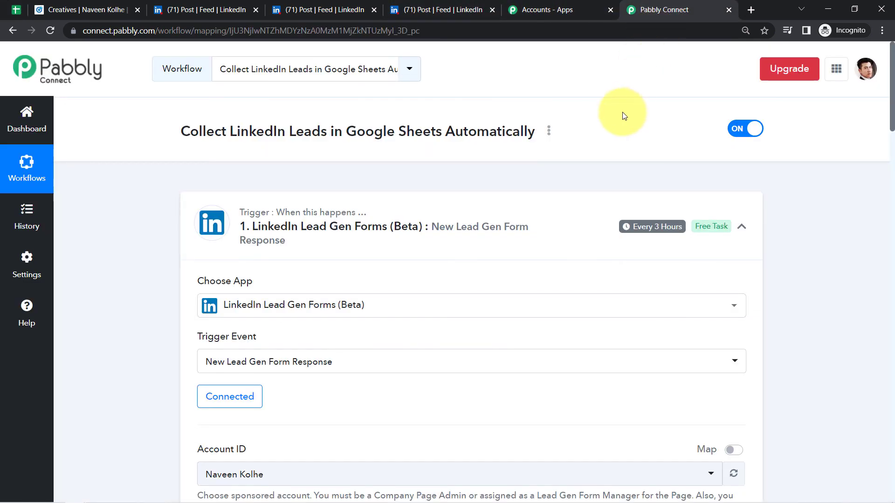
left_click(549, 130)
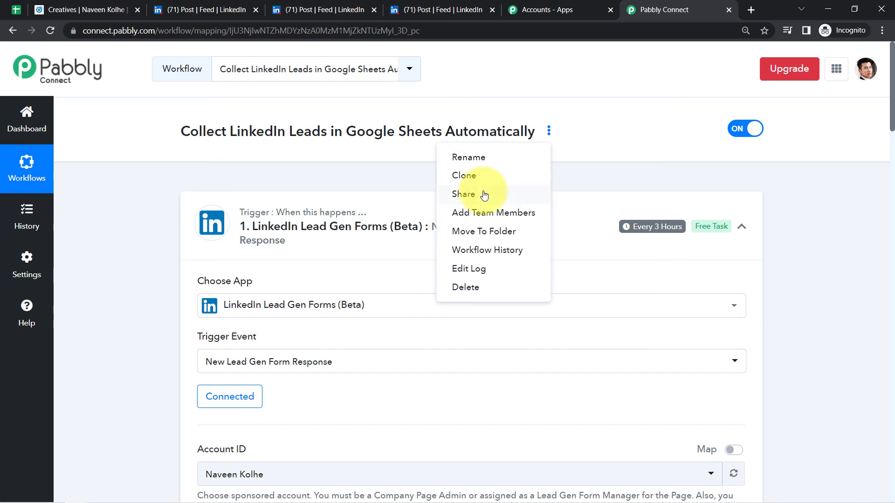
left_click(461, 193)
left_click(373, 284)
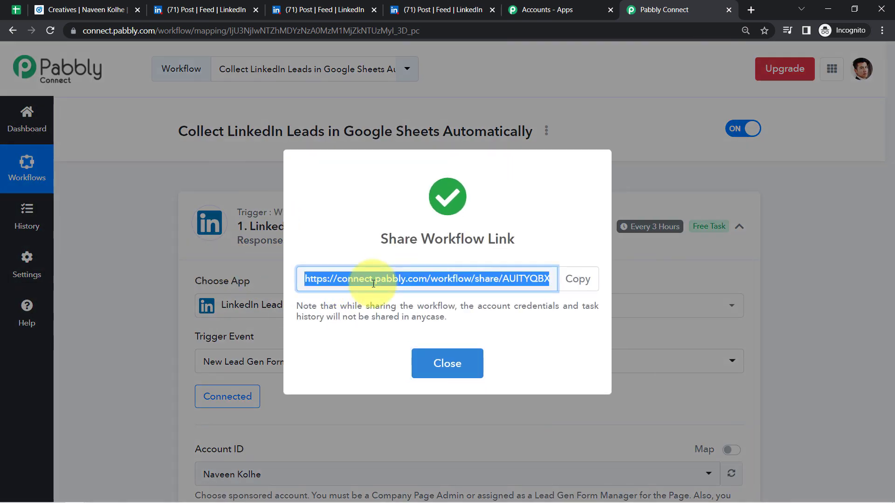